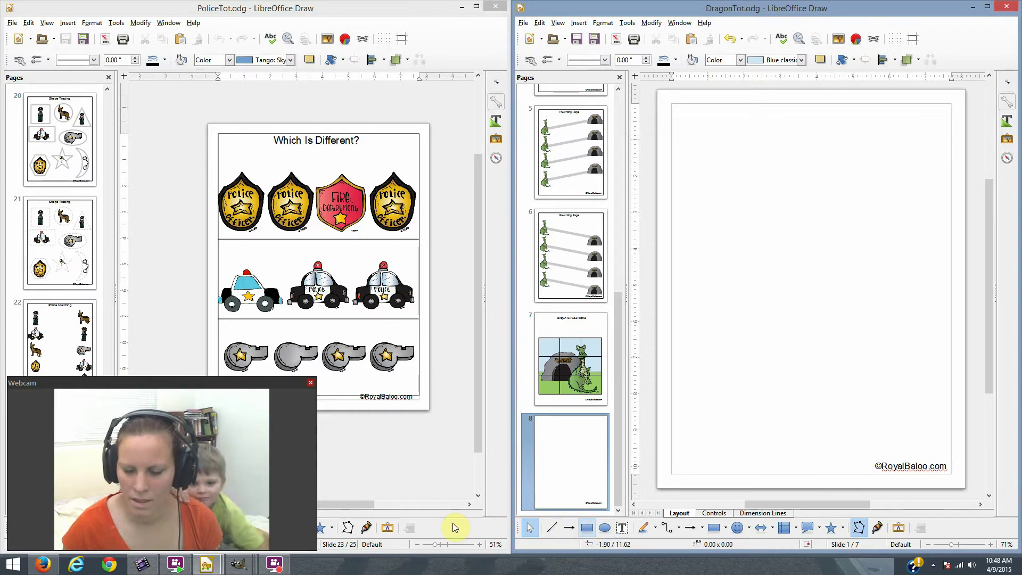
# Step: Draw a rectangle about 7.71 by 2.76 inches across the bottom of page 8, with no fill and a 0.02-inch black outline
pyautogui.click(714, 527)
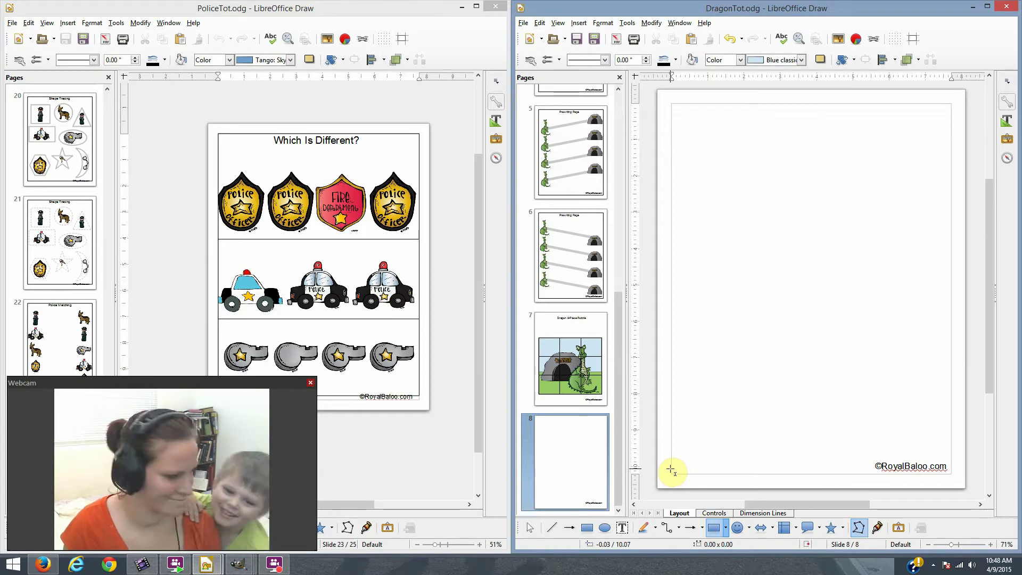
pyautogui.moveTo(673, 473); pyautogui.dragTo(948, 372)
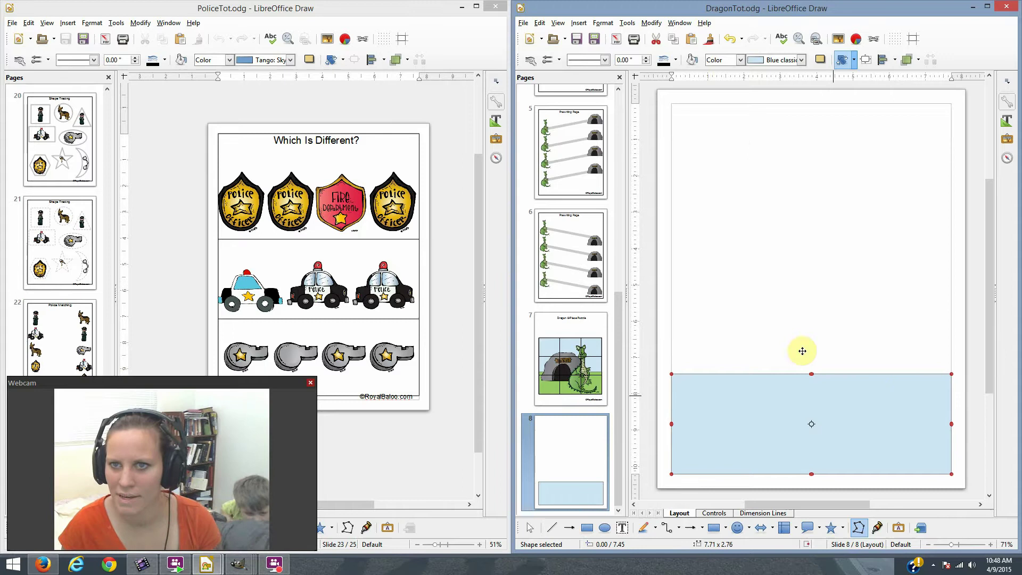
pyautogui.click(737, 60)
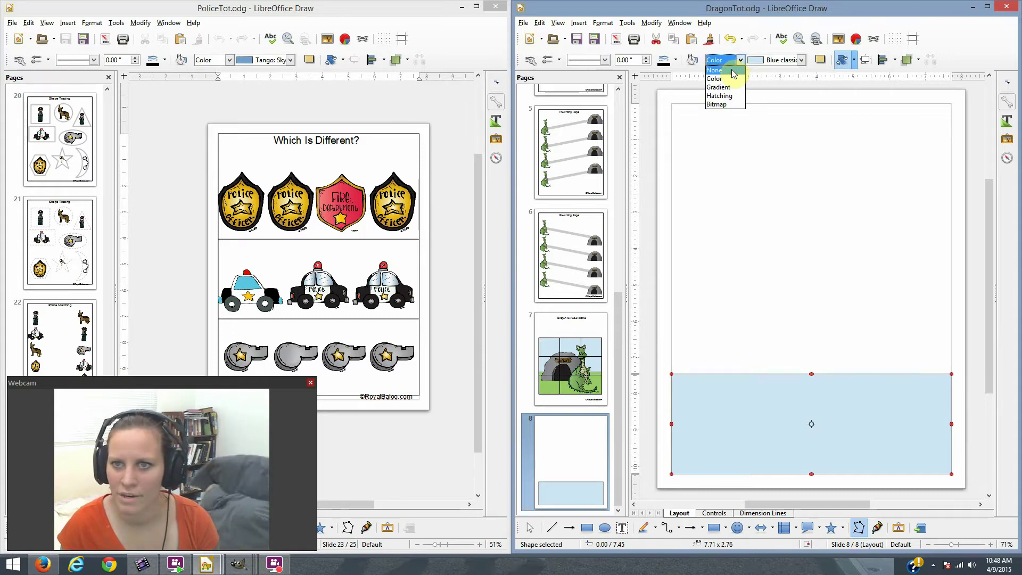
pyautogui.click(715, 71)
pyautogui.click(666, 61)
pyautogui.click(677, 61)
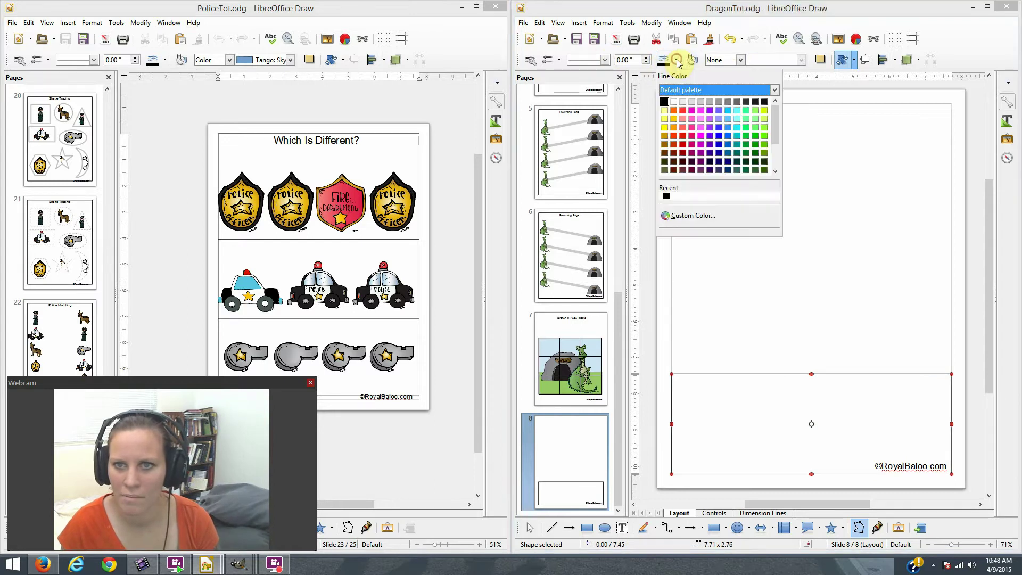
pyautogui.click(666, 101)
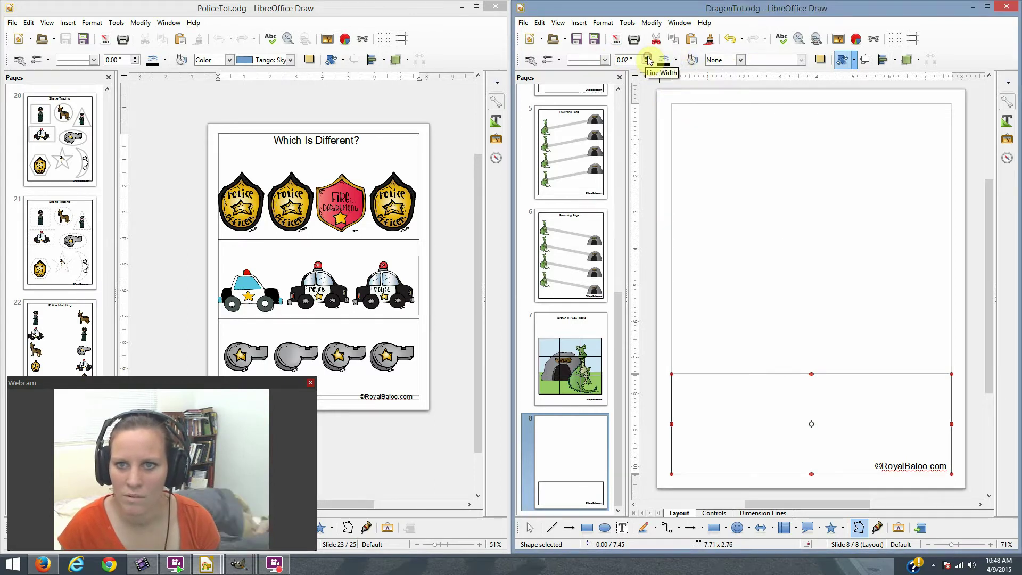
# Step: Duplicate the rectangle twice and stack the copies directly above it to form three equal rows
pyautogui.click(756, 374)
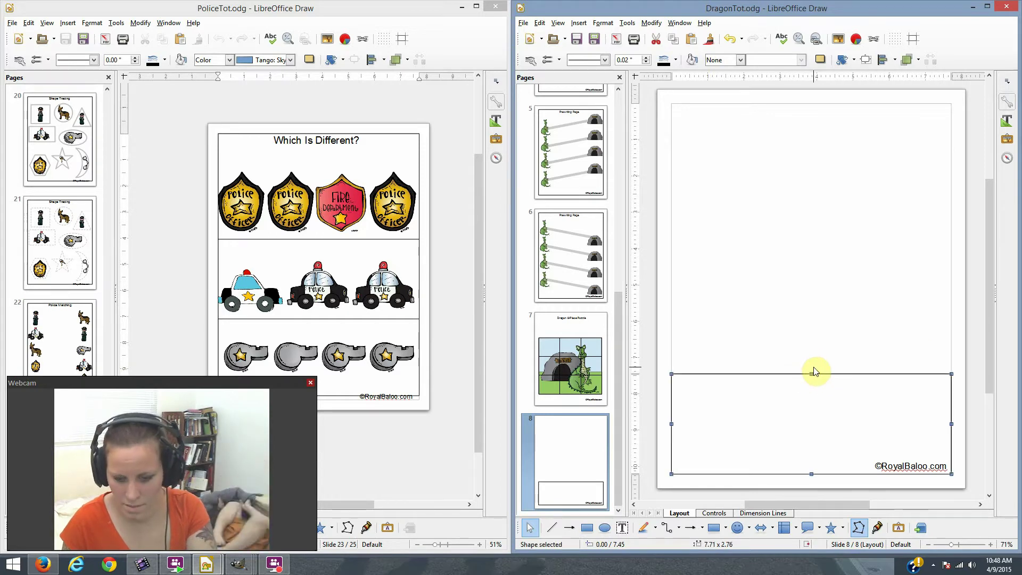
pyautogui.moveTo(802, 374); pyautogui.dragTo(802, 271)
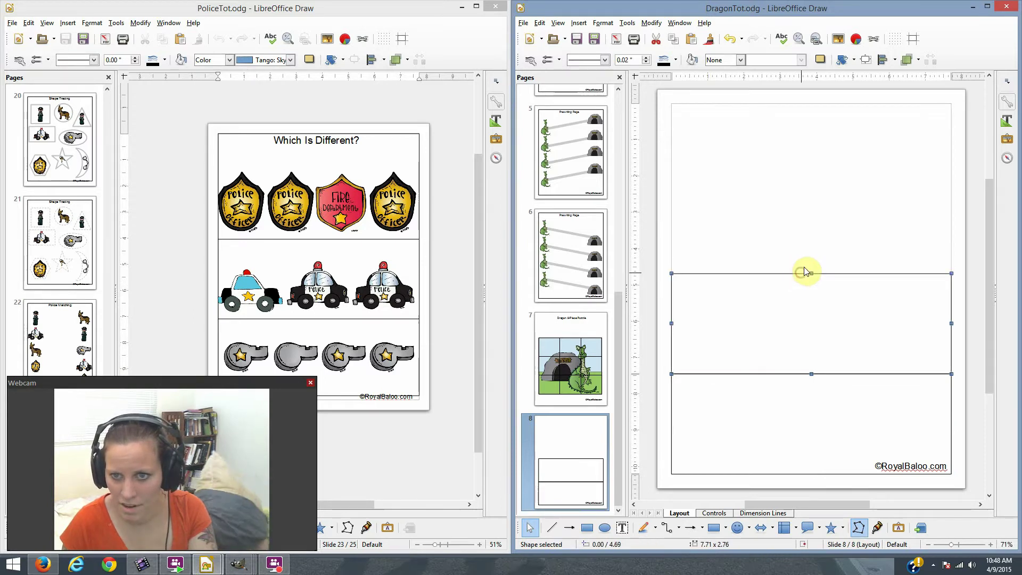
pyautogui.click(814, 251)
pyautogui.click(759, 373)
pyautogui.moveTo(766, 374); pyautogui.dragTo(757, 174)
pyautogui.click(758, 162)
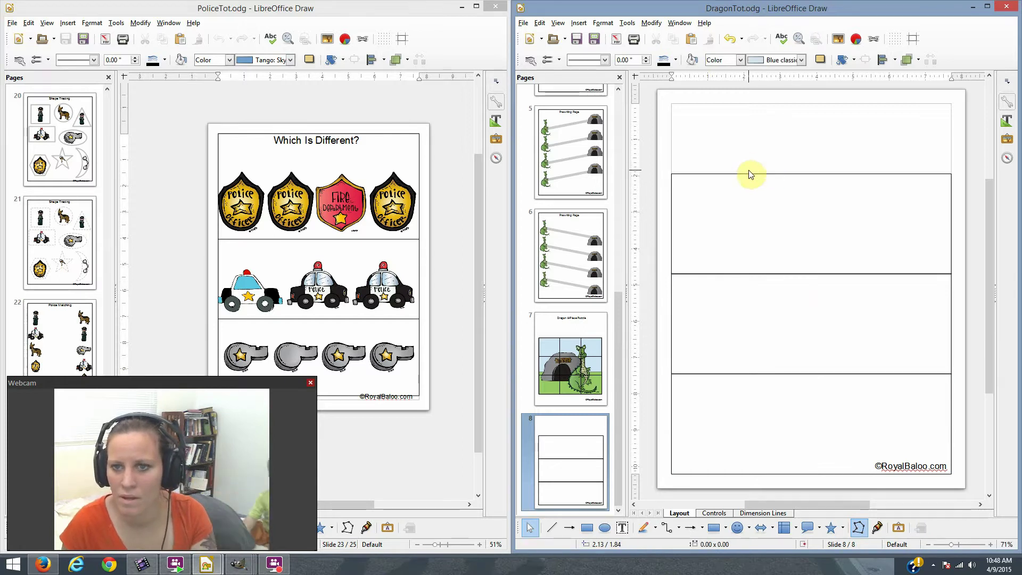
# Step: Group the three rectangles and stretch the group upward to a height of about 9.61 inches
pyautogui.click(655, 152)
pyautogui.moveTo(660, 160); pyautogui.dragTo(976, 494)
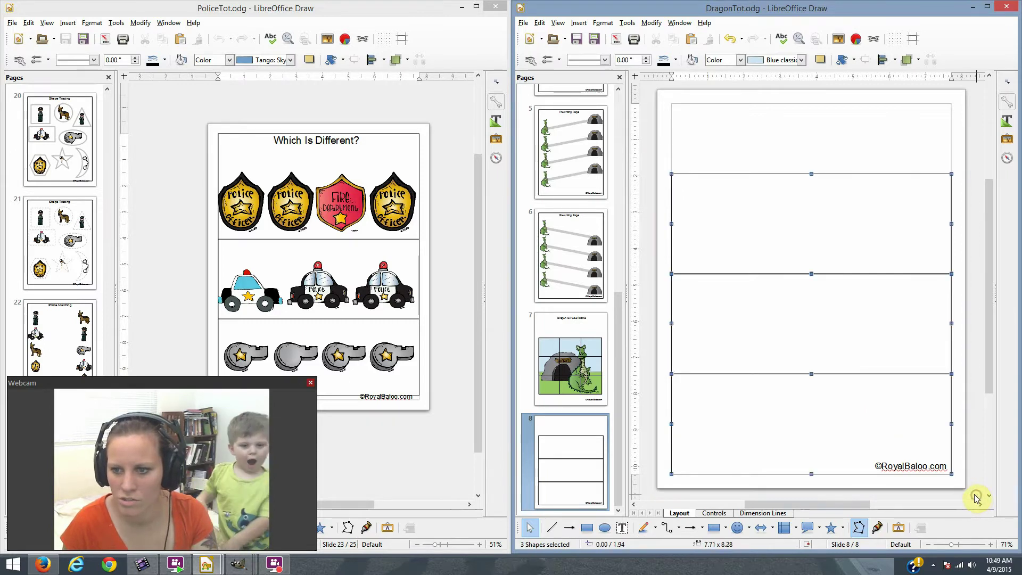
pyautogui.rightClick(855, 475)
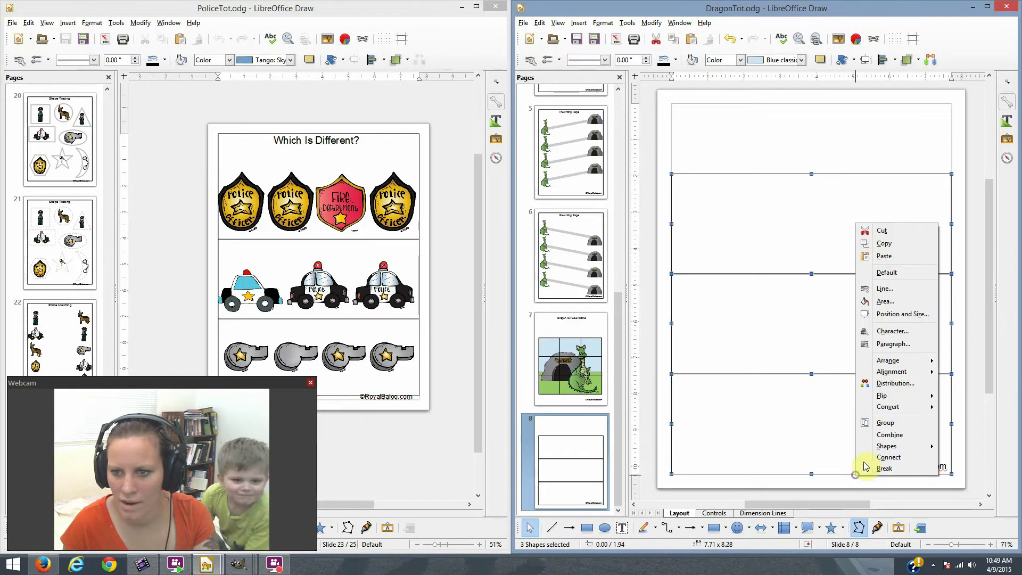
pyautogui.click(886, 423)
pyautogui.moveTo(813, 175); pyautogui.dragTo(815, 122)
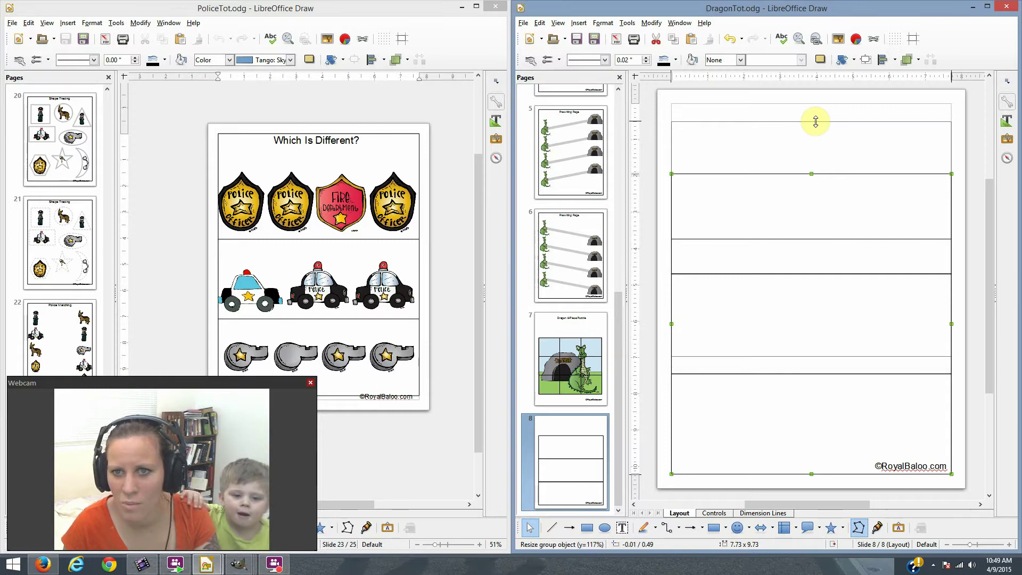
pyautogui.moveTo(816, 122); pyautogui.dragTo(815, 126)
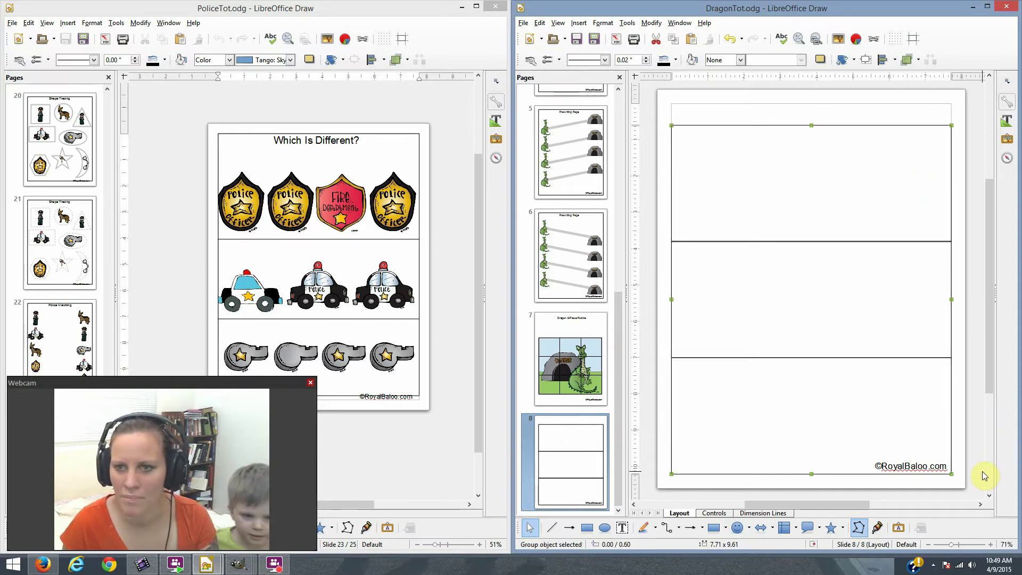
# Step: Ungroup the rectangles and extend the uppermost one to the page's top margin, about 3.81 inches tall
pyautogui.moveTo(973, 489); pyautogui.dragTo(636, 99)
pyautogui.rightClick(713, 128)
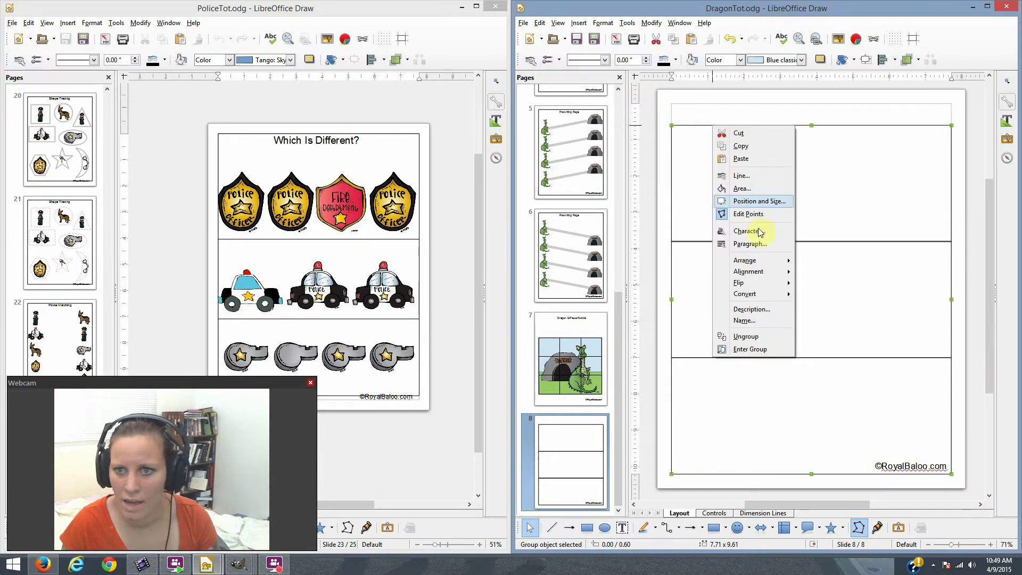
pyautogui.click(757, 334)
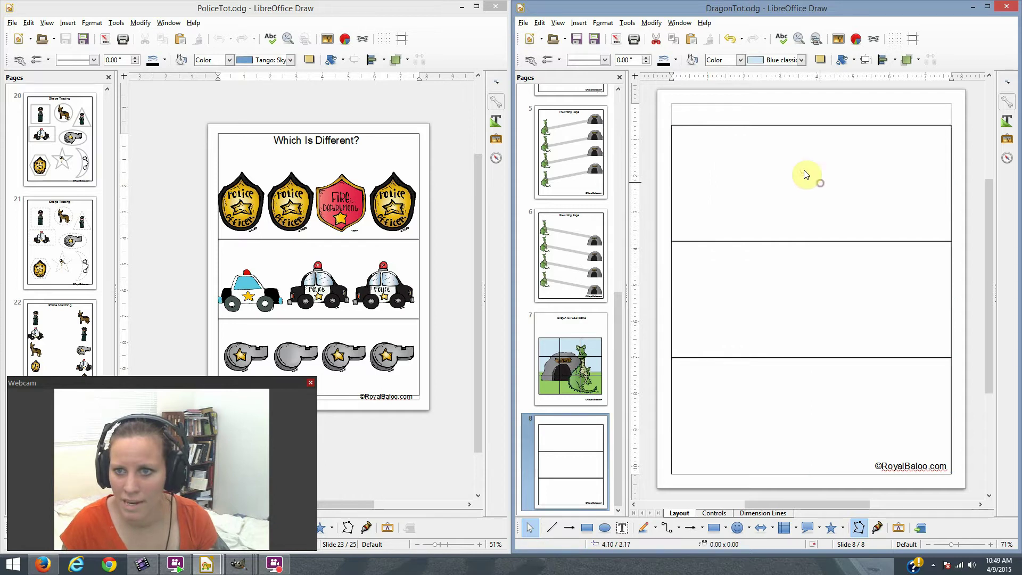
pyautogui.click(795, 126)
pyautogui.moveTo(812, 125); pyautogui.dragTo(812, 102)
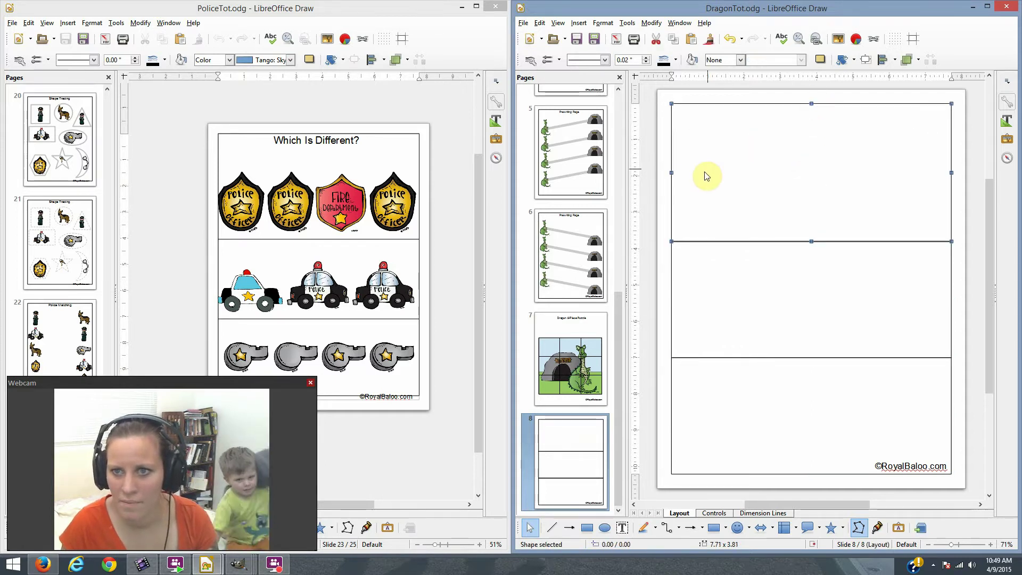
pyautogui.click(660, 191)
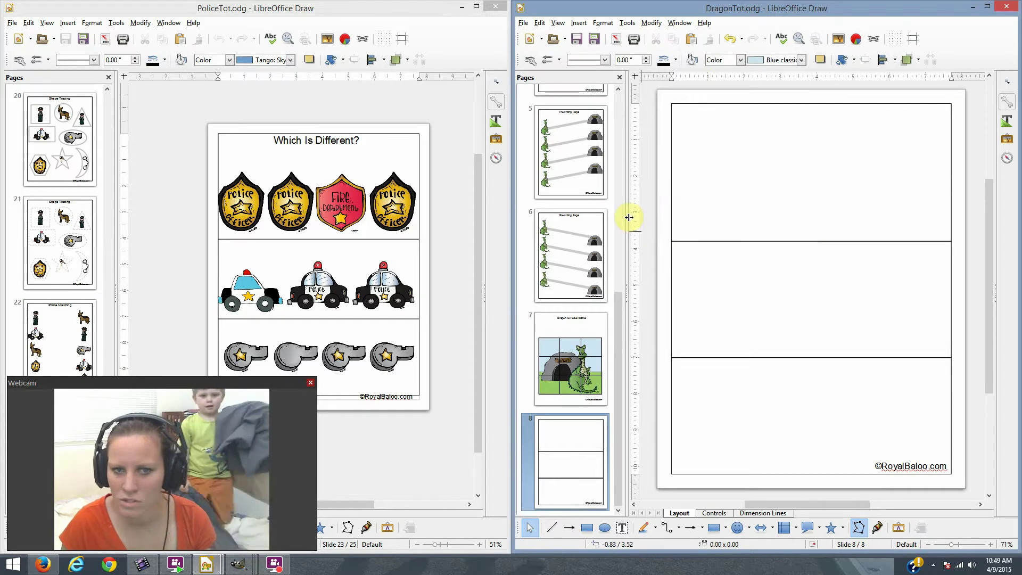
# Step: Try to copy the title text from puzzle page 7 onto page 8
pyautogui.click(572, 341)
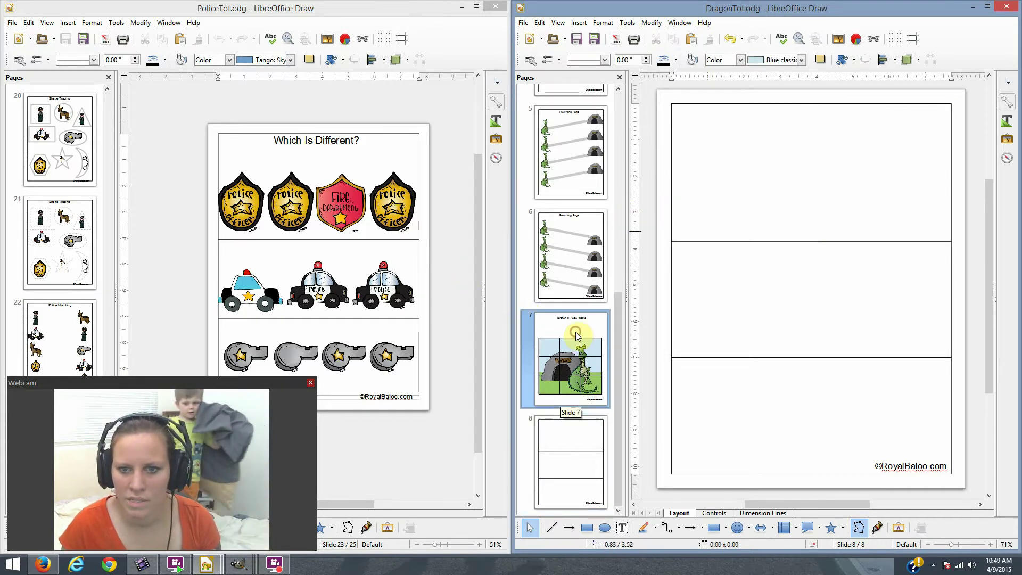
pyautogui.click(787, 109)
pyautogui.click(787, 103)
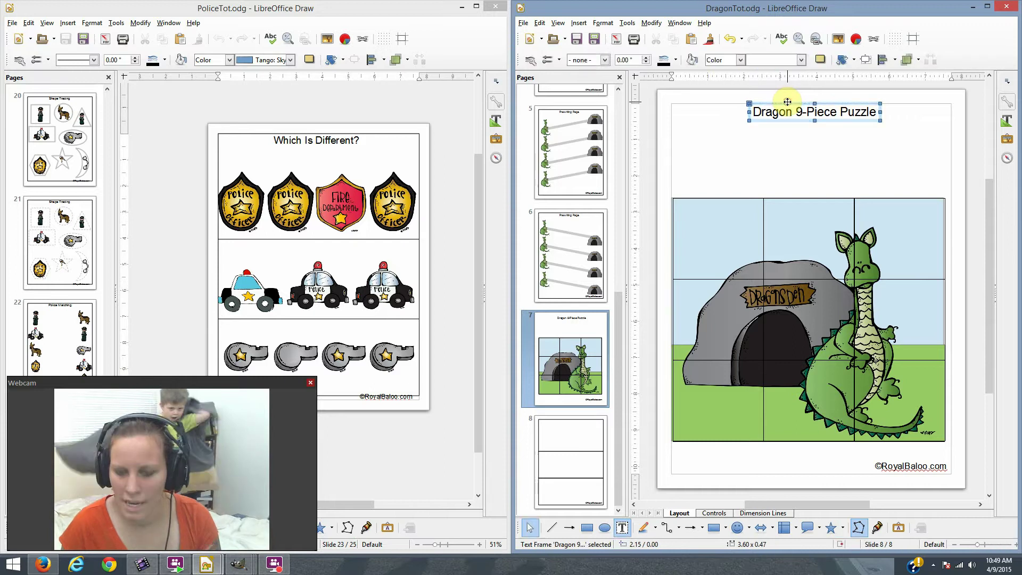
pyautogui.click(580, 432)
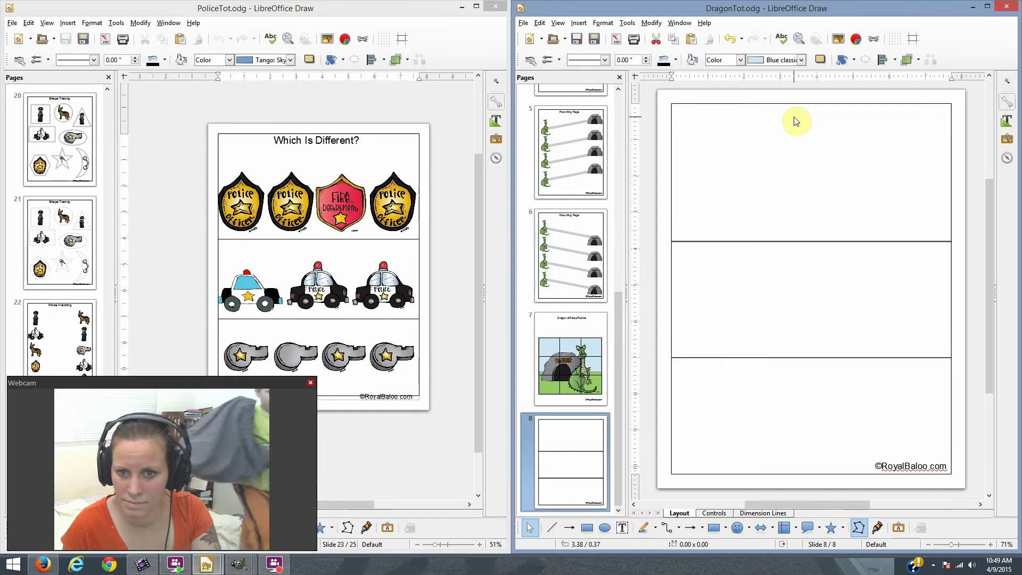
pyautogui.press('Tab')
# Step: Copy the "Dragon 9-Piece Puzzle" title frame from page 7 and paste it onto page 8
pyautogui.click(585, 354)
pyautogui.click(768, 112)
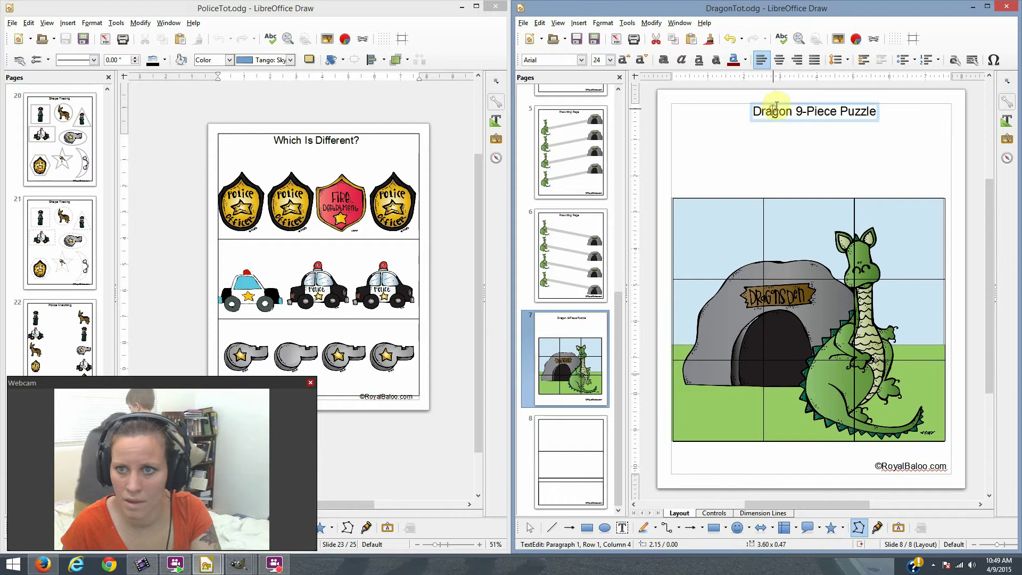
pyautogui.press('Escape')
pyautogui.click(576, 447)
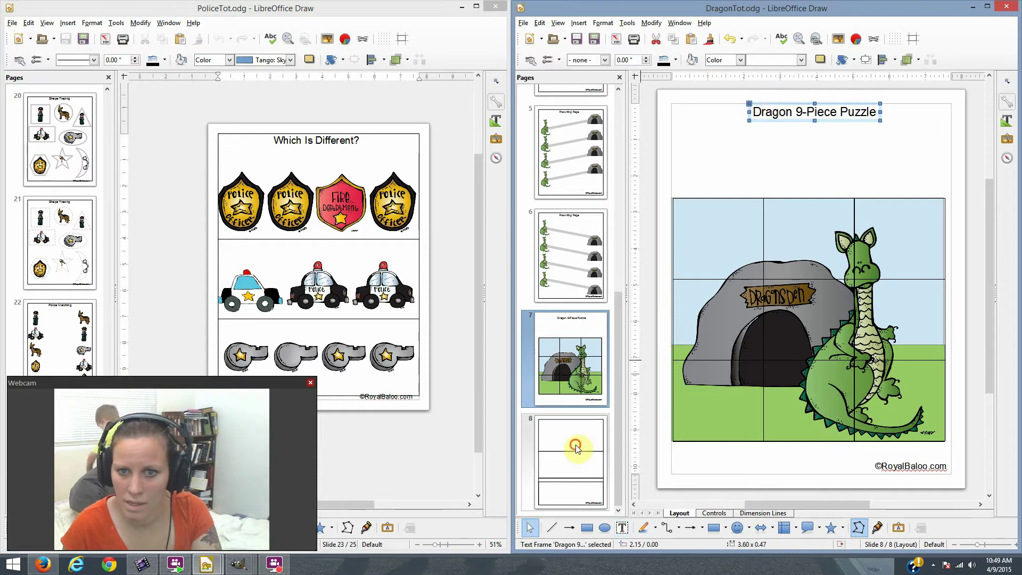
pyautogui.hotkey('ctrl', 'v')
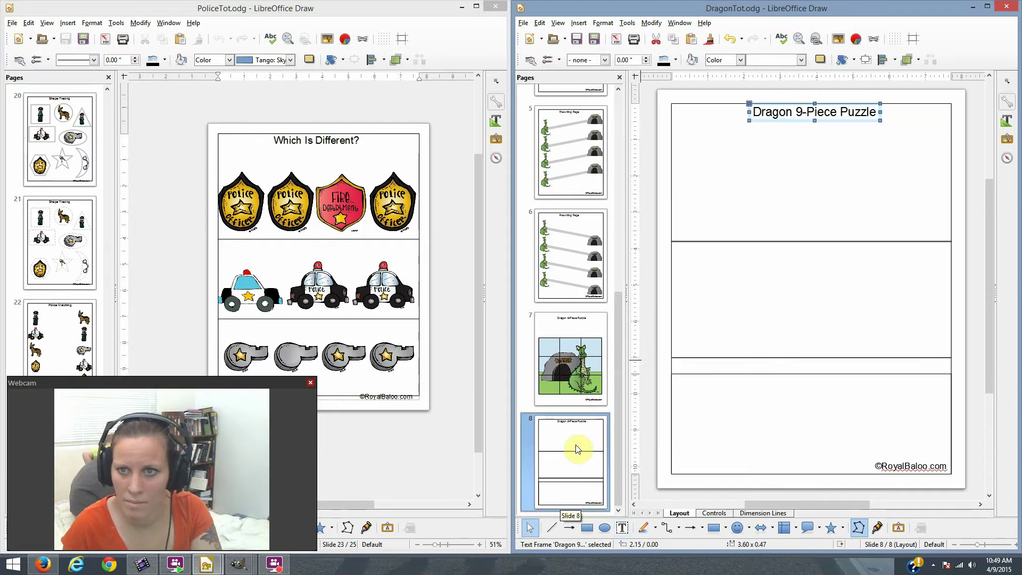
# Step: Change the pasted title to "Which Is Different?" and delete the extra rectangle overlapping the lowest row
pyautogui.doubleClick(769, 109)
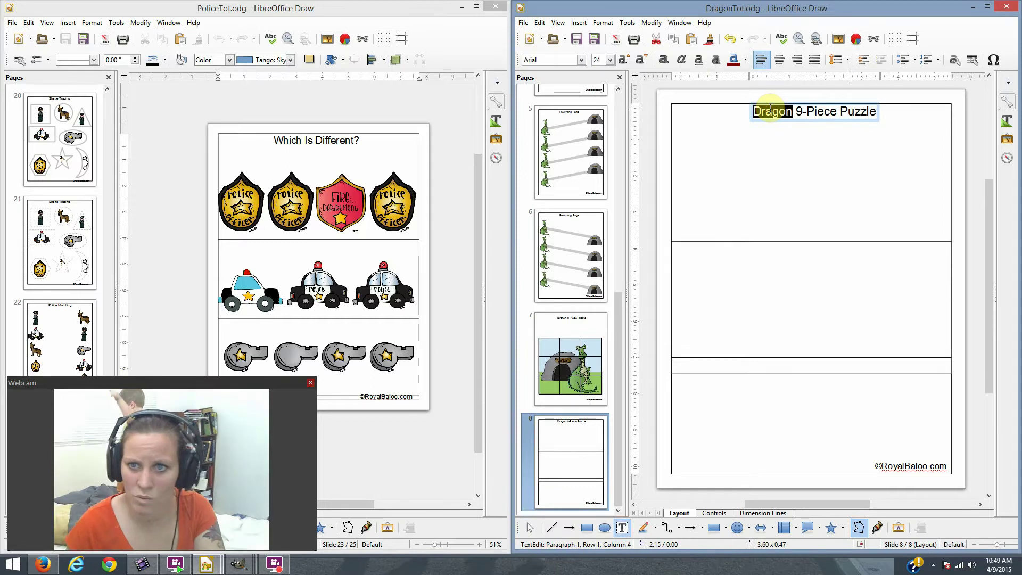
pyautogui.tripleClick(771, 109)
pyautogui.write('W')
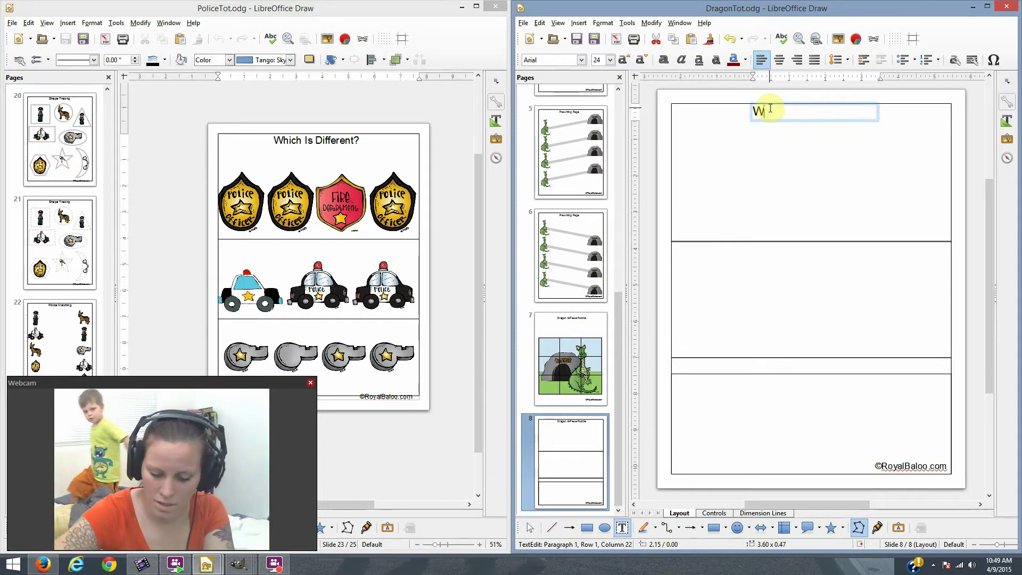
pyautogui.write('hich Is Different?')
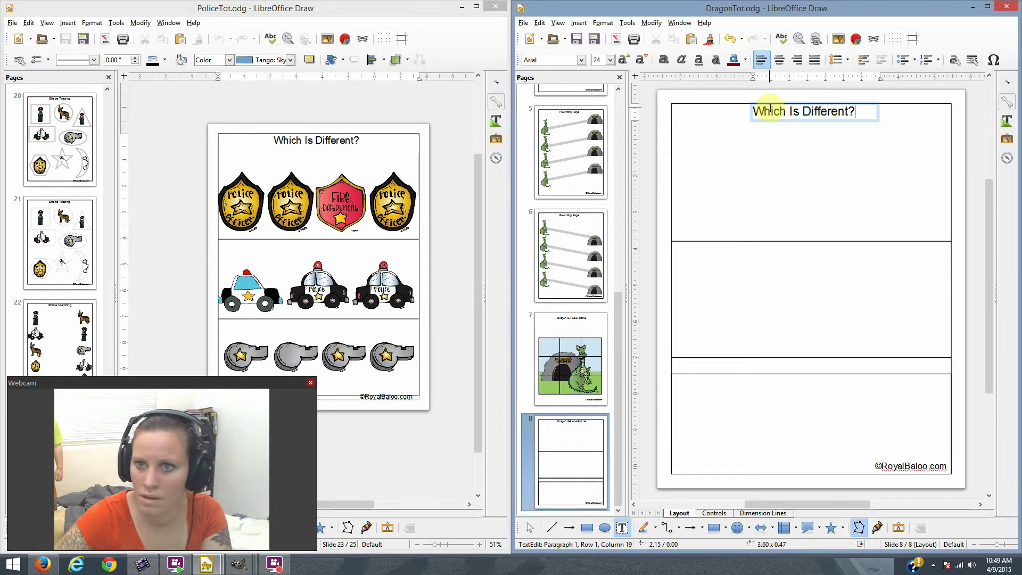
pyautogui.click(904, 146)
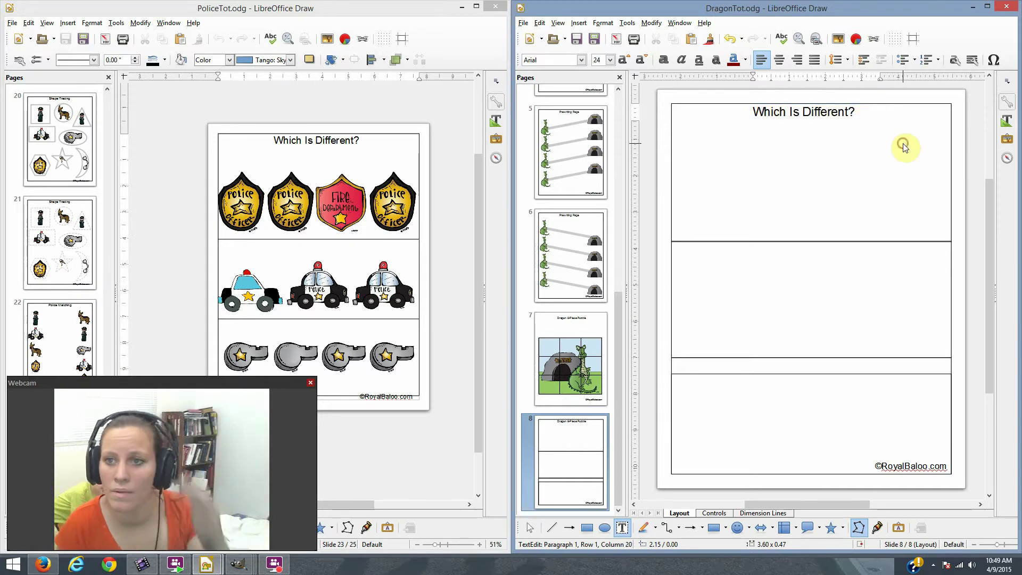
pyautogui.click(785, 374)
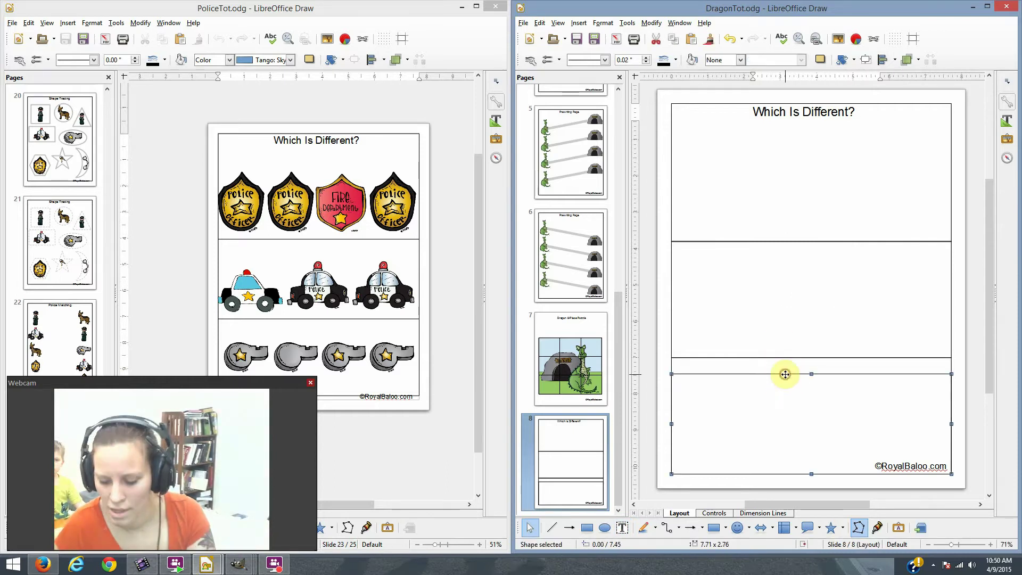
pyautogui.click(786, 376)
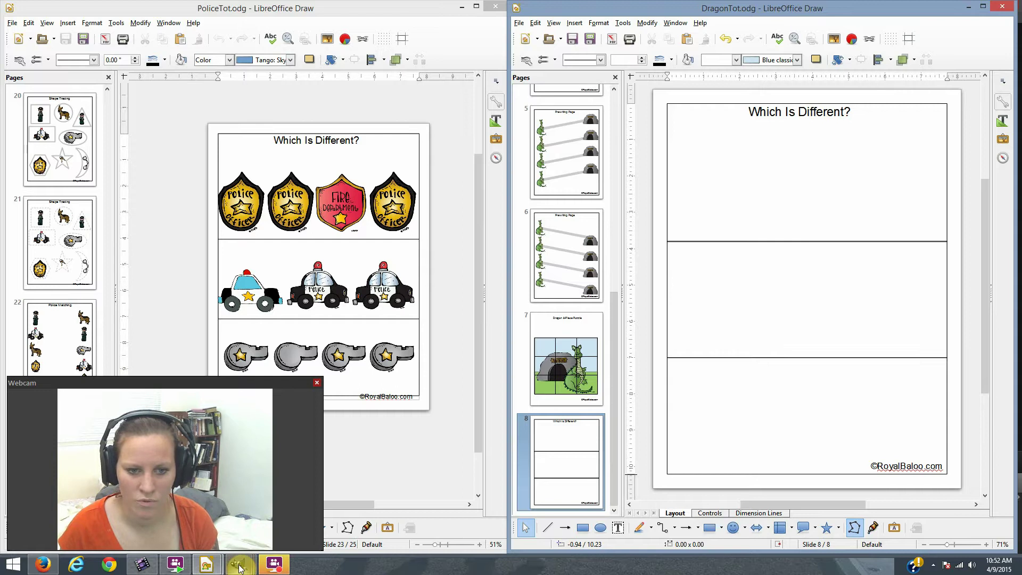
# Step: Switch to GIMP, copy the whole green dragon image, and paste it onto page 8 of DragonTot.odg in LibreOffice Draw
pyautogui.moveTo(239, 567)
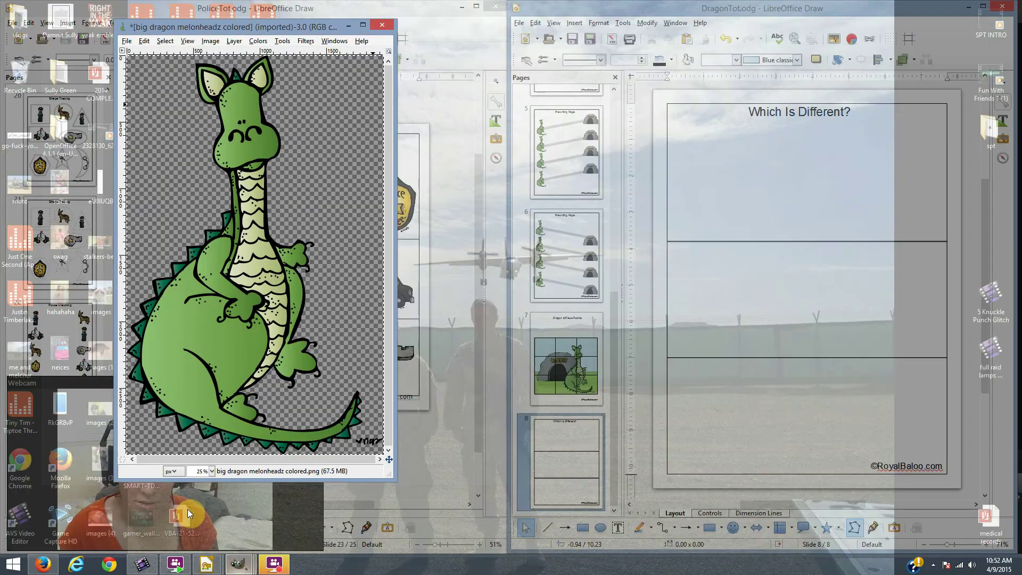
pyautogui.click(186, 509)
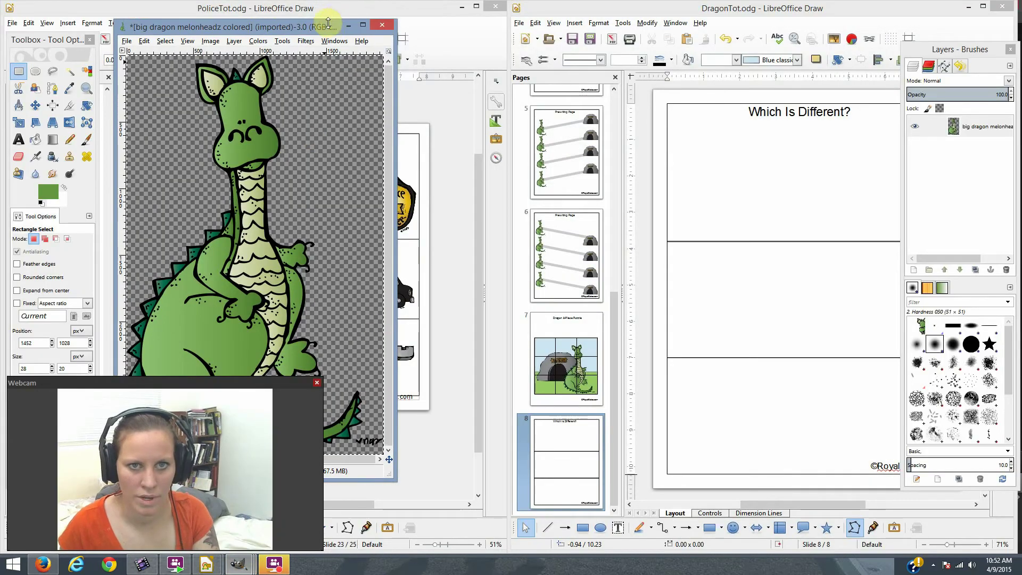
pyautogui.press('ctrl')
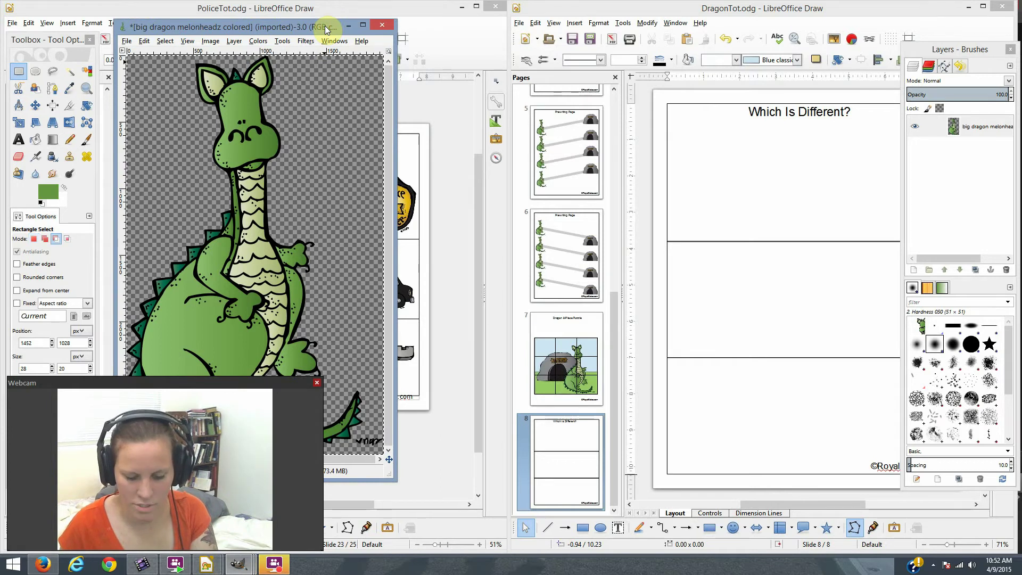
pyautogui.click(727, 10)
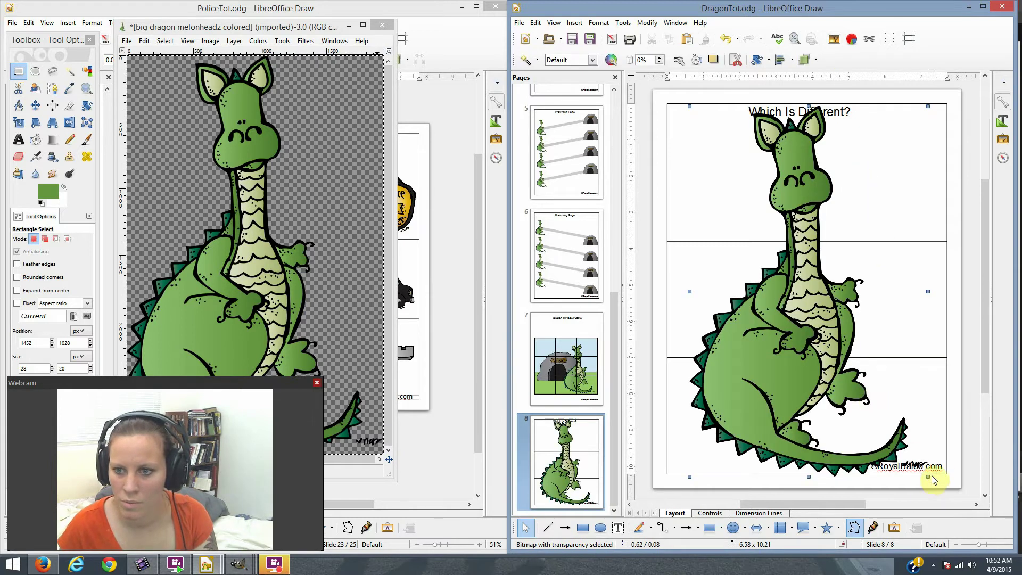
# Step: Shrink the green dragon to about 1.59 by 2.47 inches and duplicate it into a line of four across the first row
pyautogui.moveTo(931, 480); pyautogui.dragTo(772, 202)
pyautogui.moveTo(699, 205); pyautogui.dragTo(832, 198)
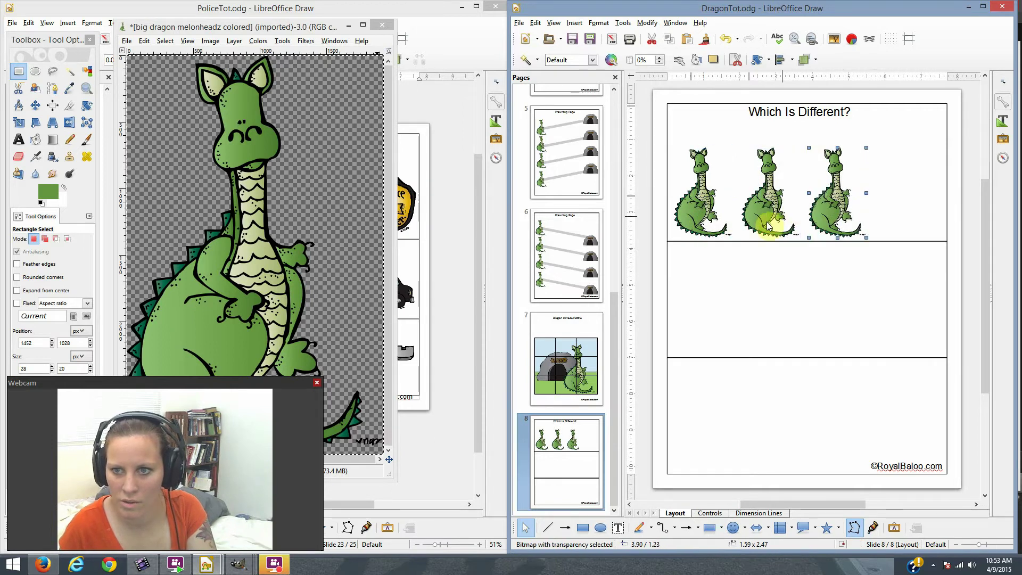
pyautogui.moveTo(697, 212); pyautogui.dragTo(910, 199)
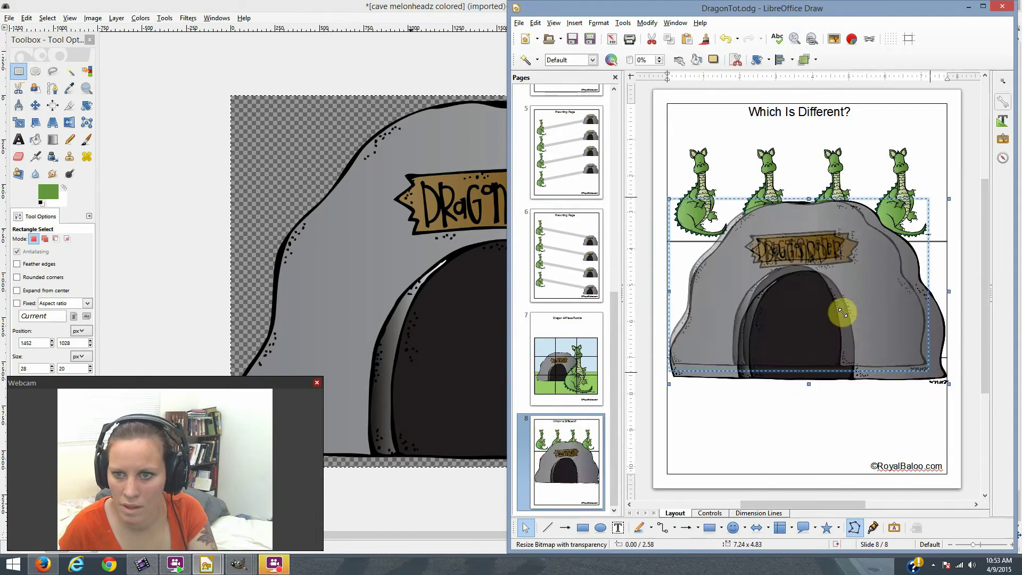
# Step: Shrink the pasted dragon cave to fit the middle row and line up copies of it across that row
pyautogui.moveTo(842, 313); pyautogui.dragTo(776, 388)
pyautogui.moveTo(692, 311); pyautogui.dragTo(750, 324)
pyautogui.moveTo(830, 305); pyautogui.dragTo(921, 305)
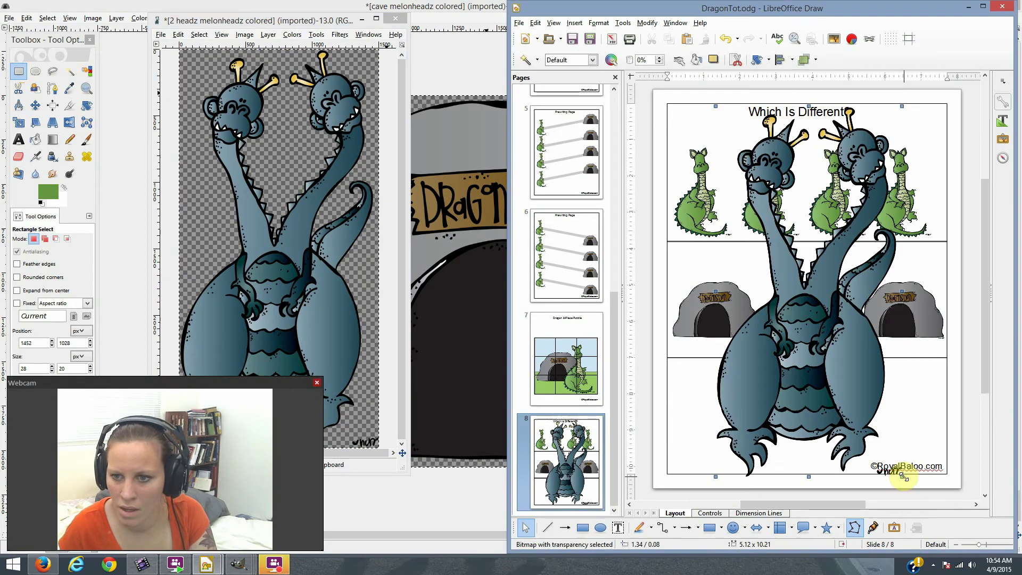
# Step: Shrink the pasted two-headed dragon to fit the lowest row and duplicate it into a line of four across that row
pyautogui.moveTo(901, 473); pyautogui.dragTo(770, 445)
pyautogui.hotkey('ctrl', 'c')
pyautogui.hotkey('ctrl', 'v')
pyautogui.hotkey('ctrl', 'v')
pyautogui.hotkey('ctrl', 'v')
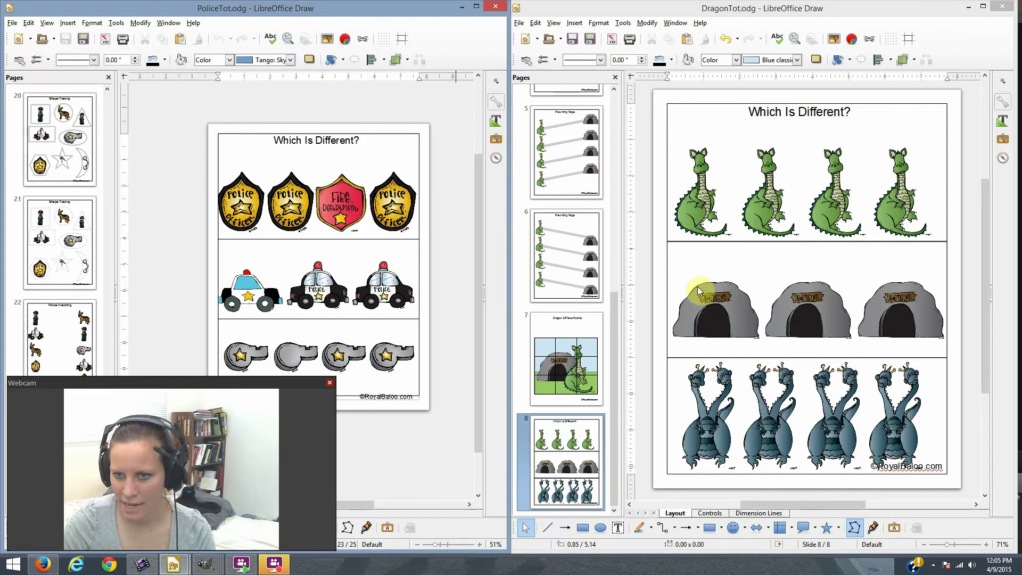
# Step: Try a horizontal flip on the first green dragon in the top row and flip it back
pyautogui.click(694, 209)
pyautogui.rightClick(696, 211)
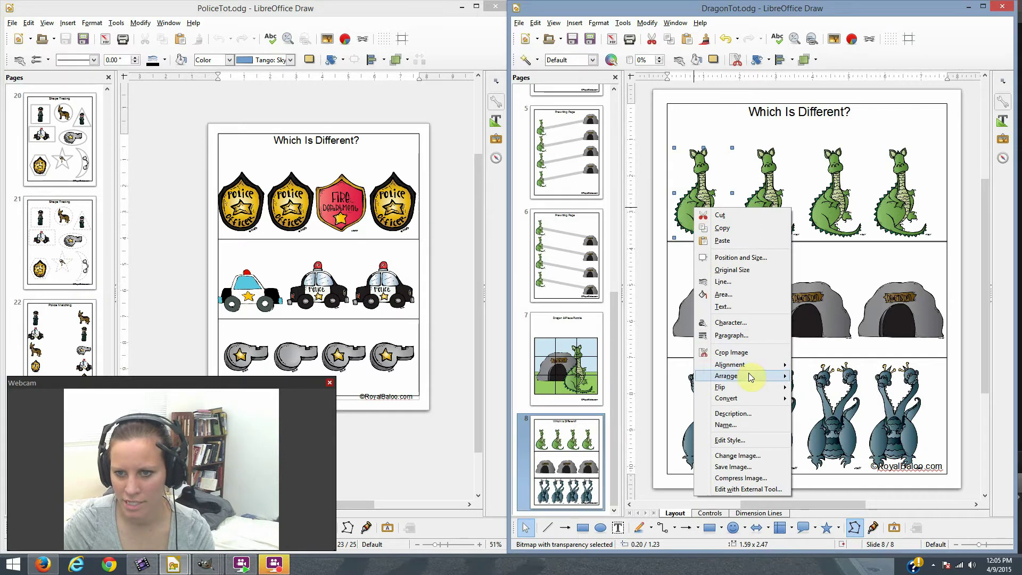
pyautogui.moveTo(747, 391)
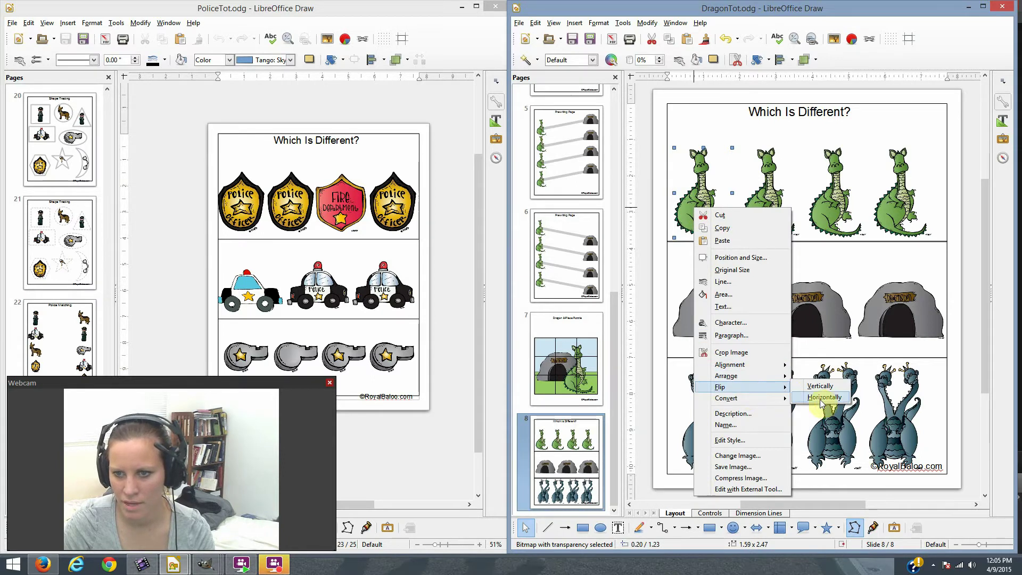
pyautogui.click(825, 397)
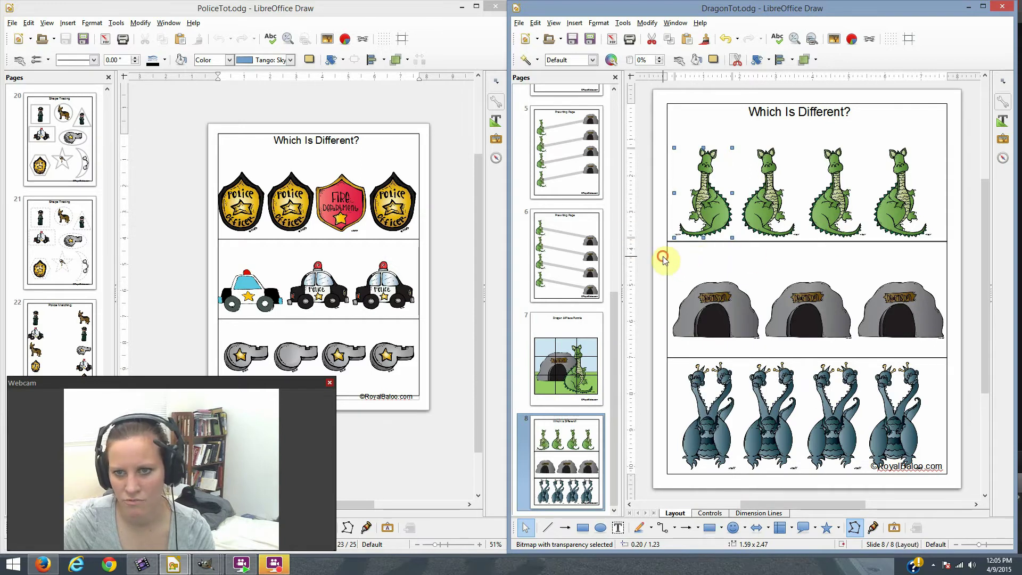
pyautogui.rightClick(709, 210)
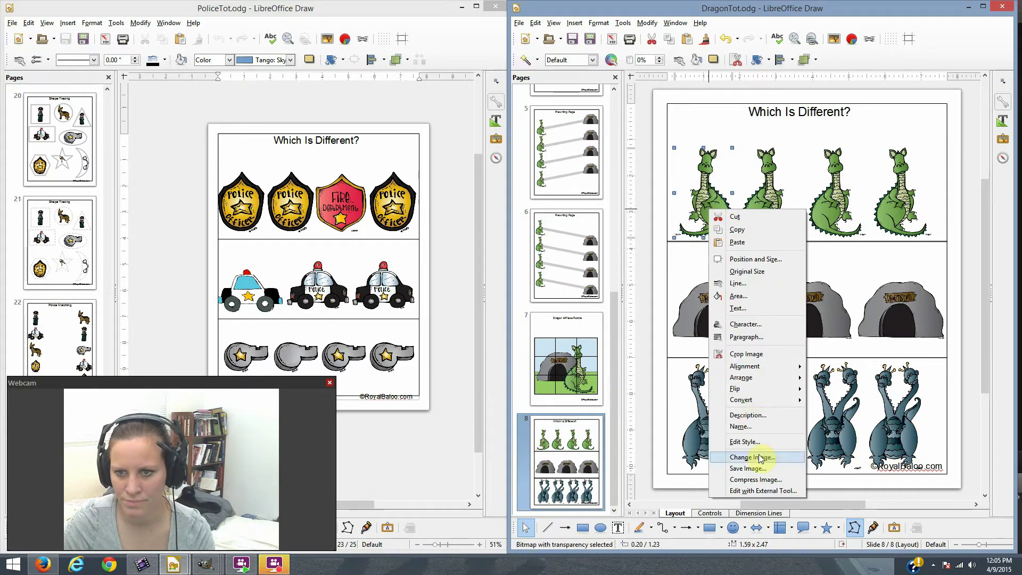
pyautogui.moveTo(772, 389)
pyautogui.click(845, 402)
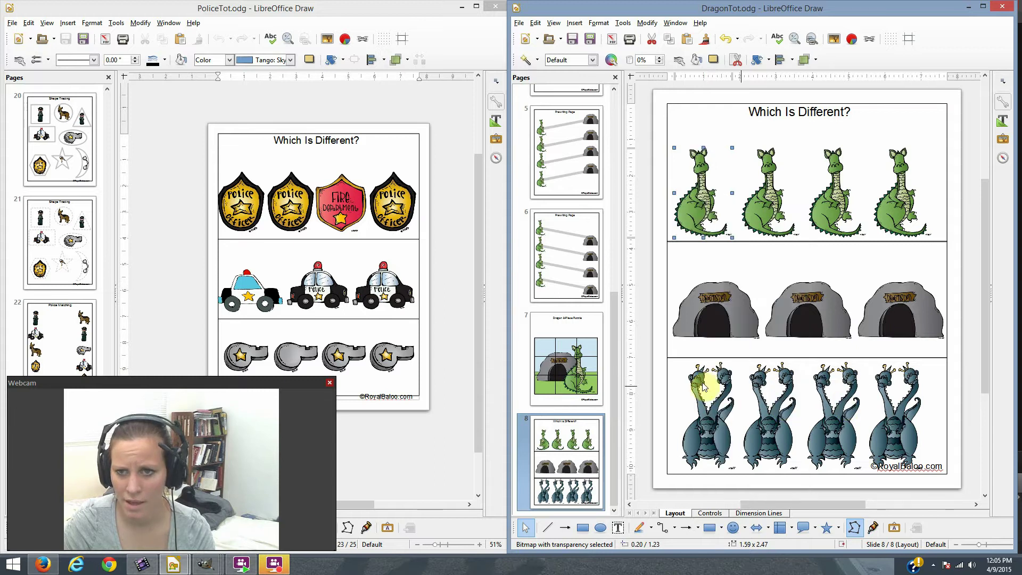
pyautogui.click(653, 382)
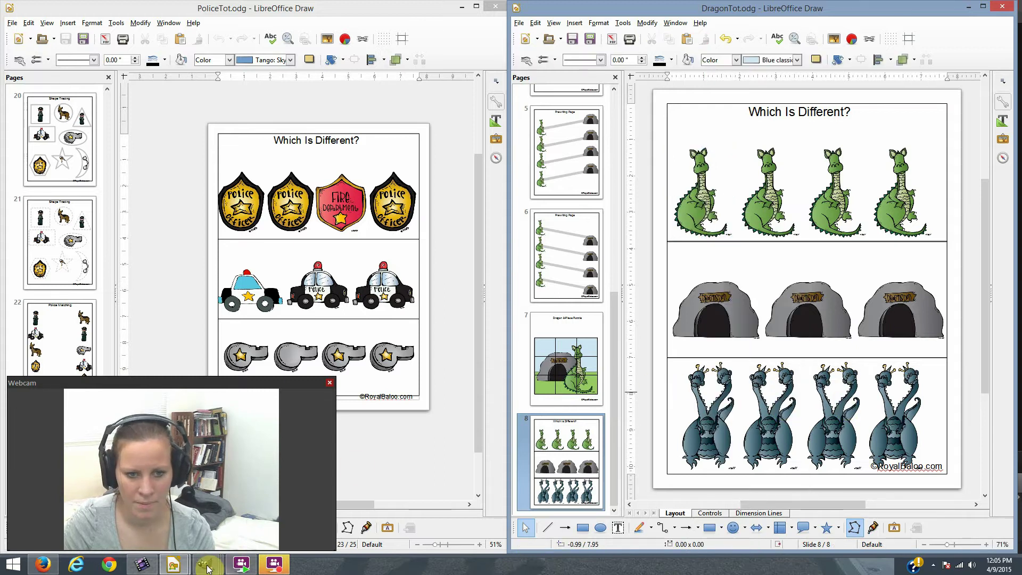
# Step: Switch to GIMP and copy the whole fire breath image
pyautogui.moveTo(205, 564)
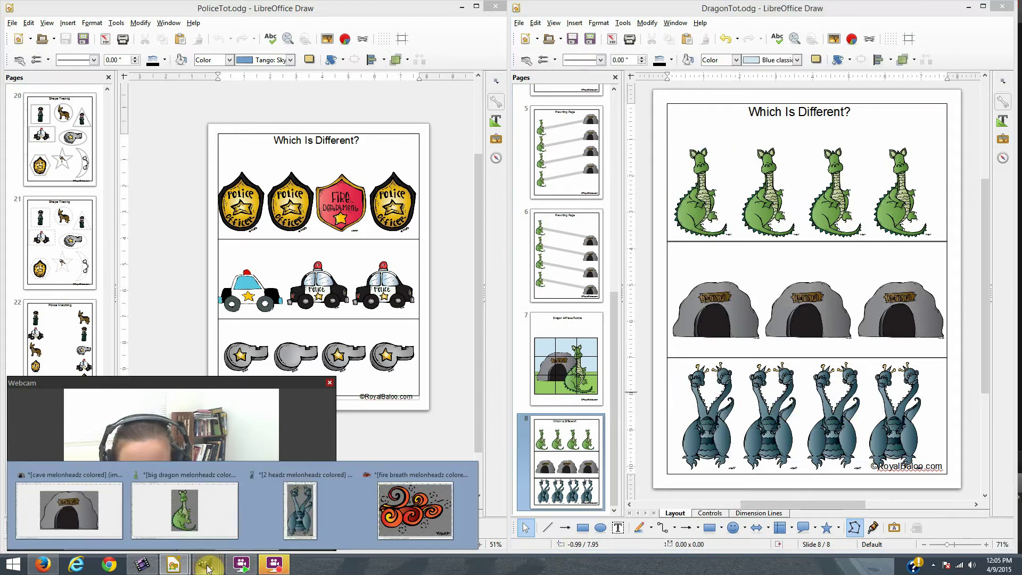
pyautogui.click(206, 525)
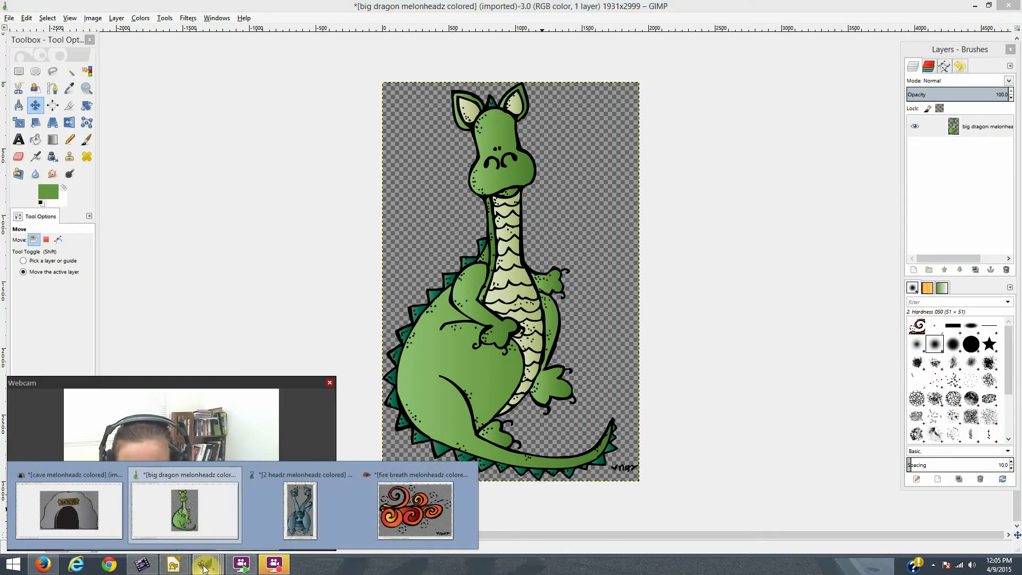
pyautogui.click(400, 521)
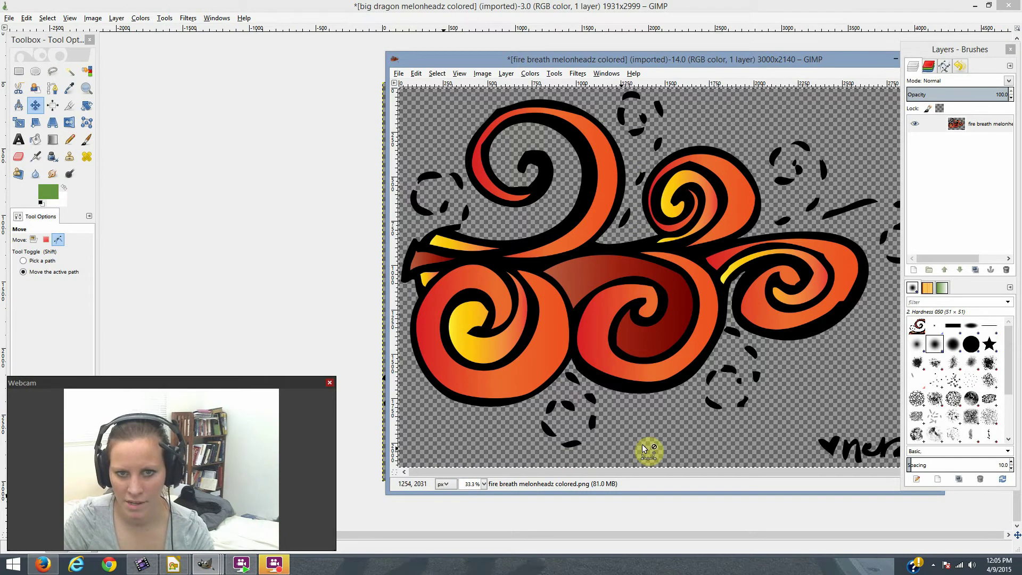
pyautogui.hotkey('ctrl', 'c')
# Step: In the big dragon image, add a transparent layer and paste the fire breath as its own new layer
pyautogui.click(208, 563)
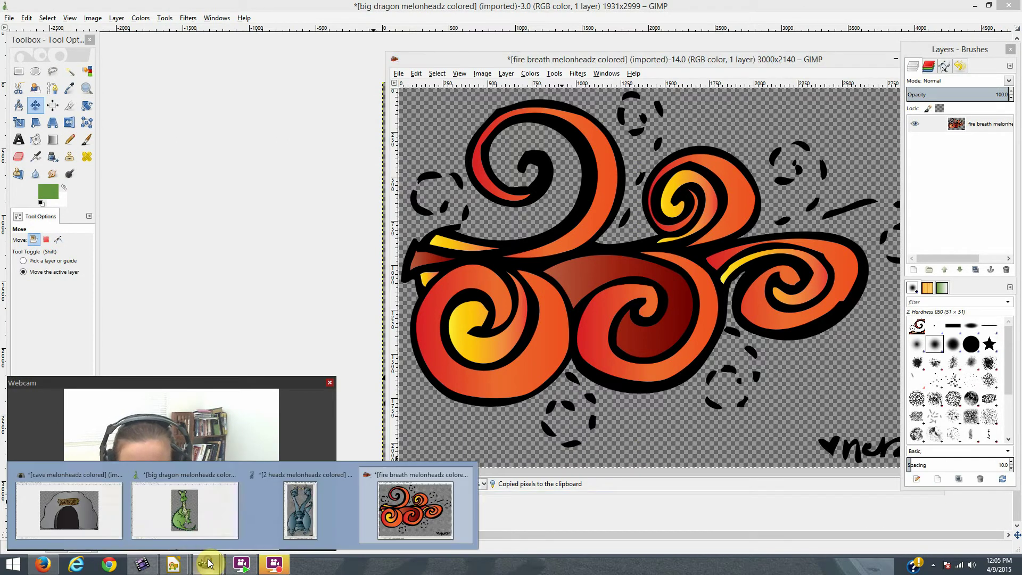
pyautogui.click(206, 519)
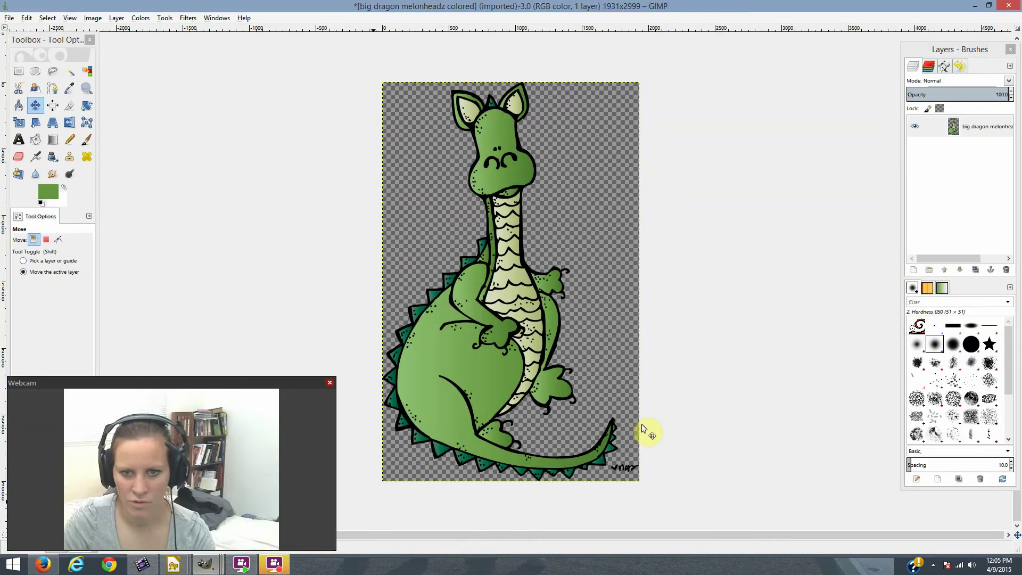
pyautogui.click(912, 270)
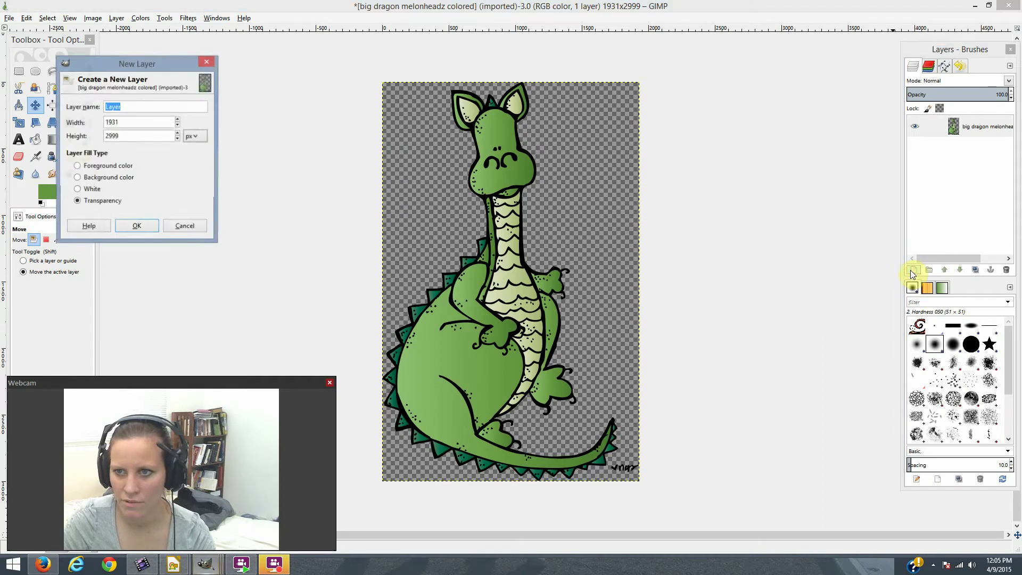
pyautogui.click(139, 225)
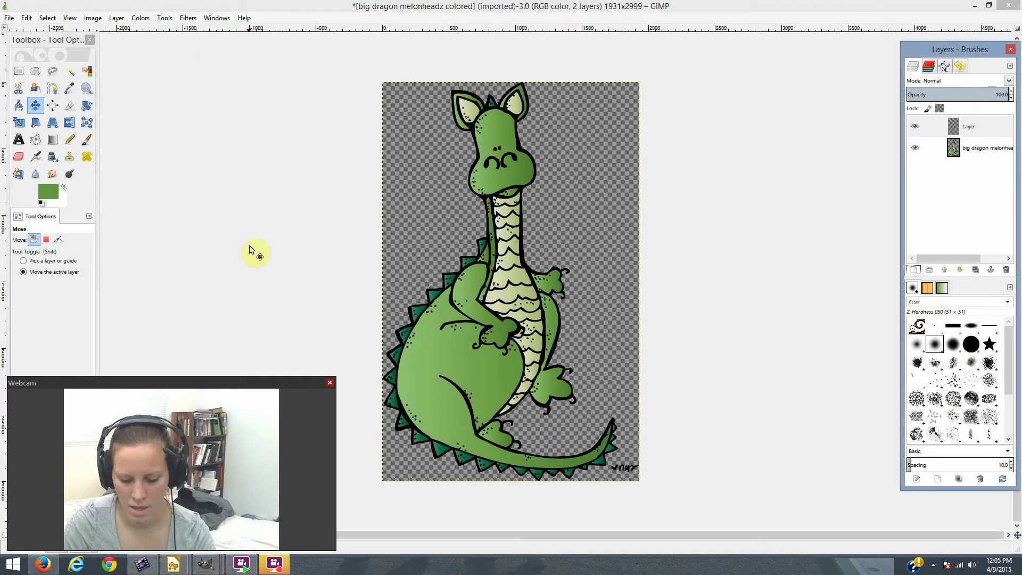
pyautogui.hotkey('ctrl', 'v')
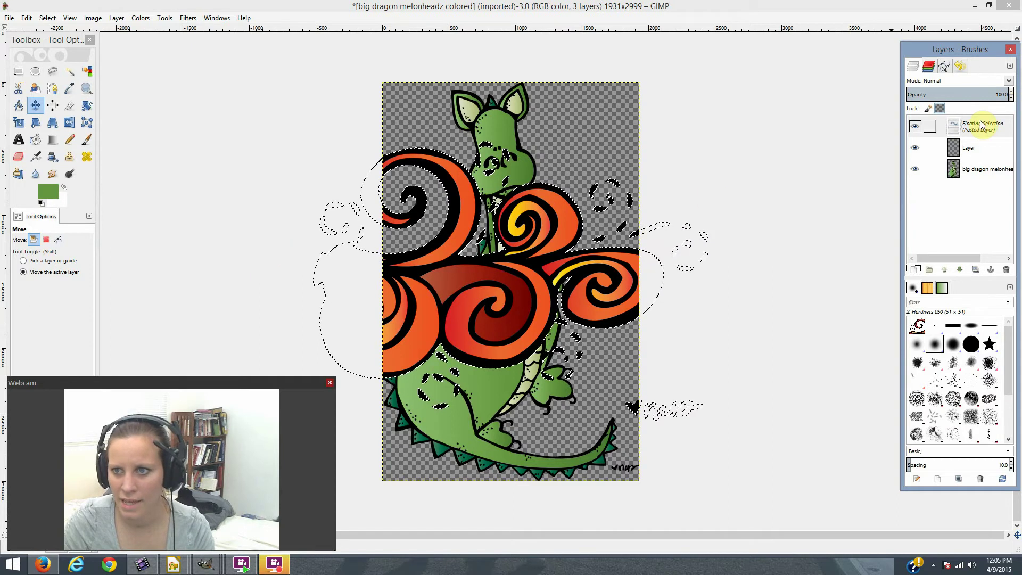
pyautogui.click(979, 126)
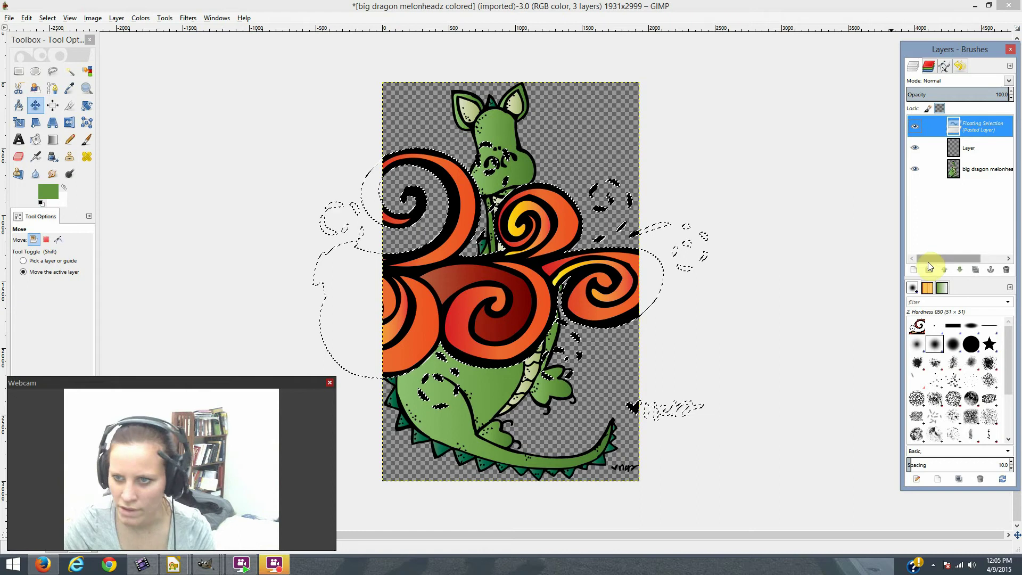
pyautogui.click(914, 270)
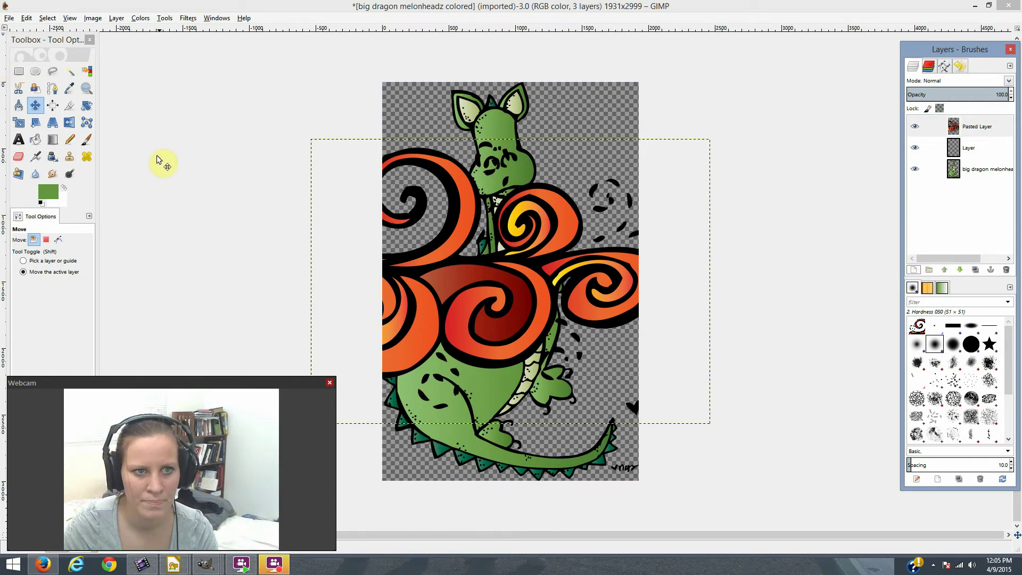
# Step: Scale the pasted fire breath layer to 1228 by 876 pixels and move it to the green dragon's mouth
pyautogui.moveTo(439, 273); pyautogui.dragTo(615, 213)
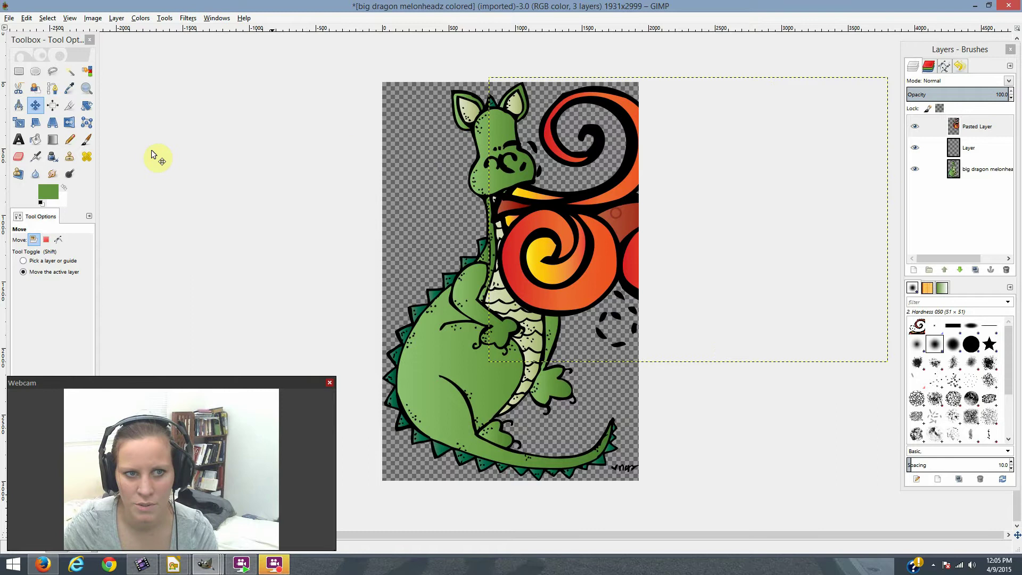
pyautogui.click(21, 123)
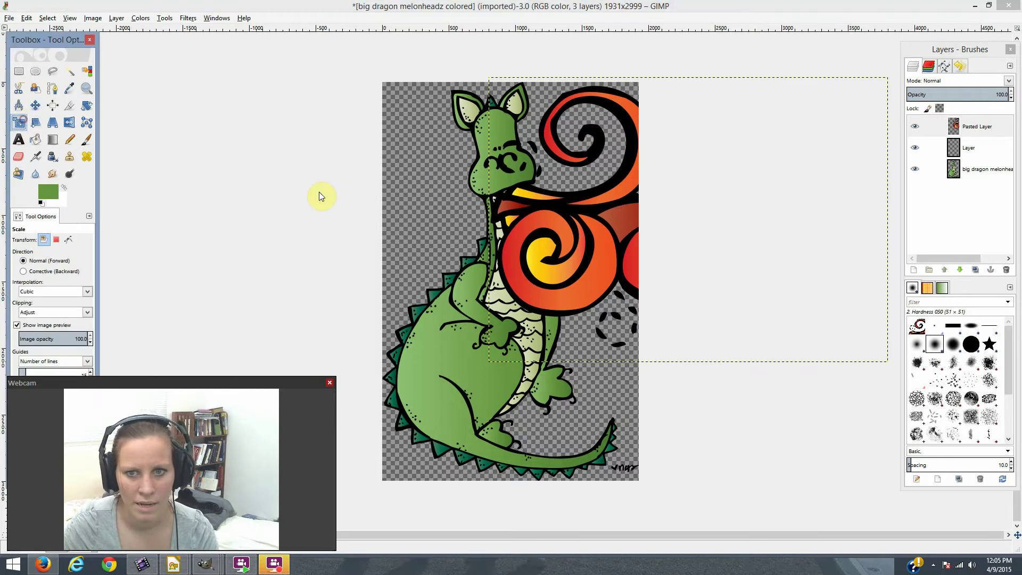
pyautogui.click(755, 334)
pyautogui.press('Tab')
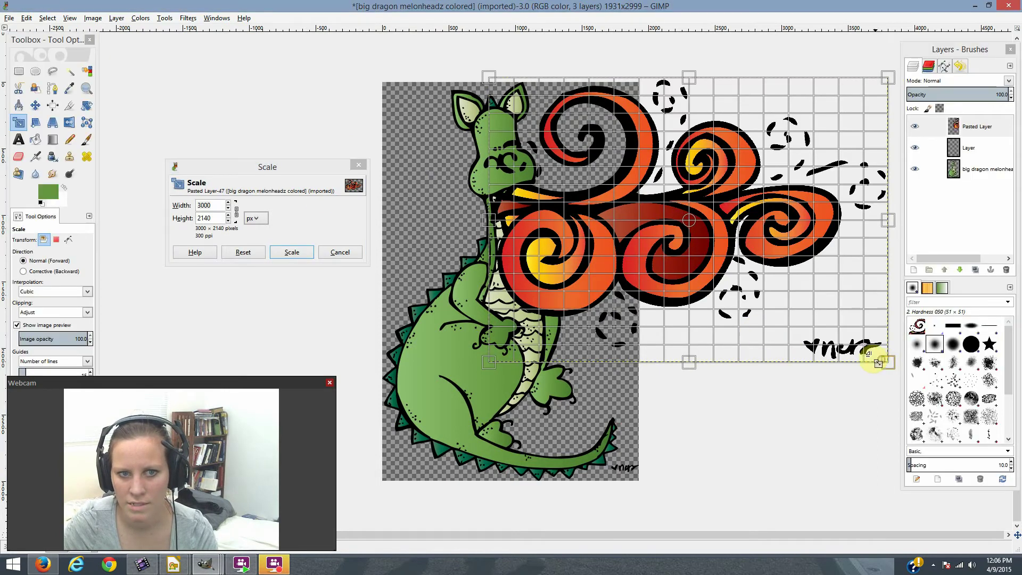
pyautogui.moveTo(883, 364)
pyautogui.mouseDown()
pyautogui.moveTo(672, 264)
pyautogui.moveTo(609, 214)
pyautogui.mouseUp()
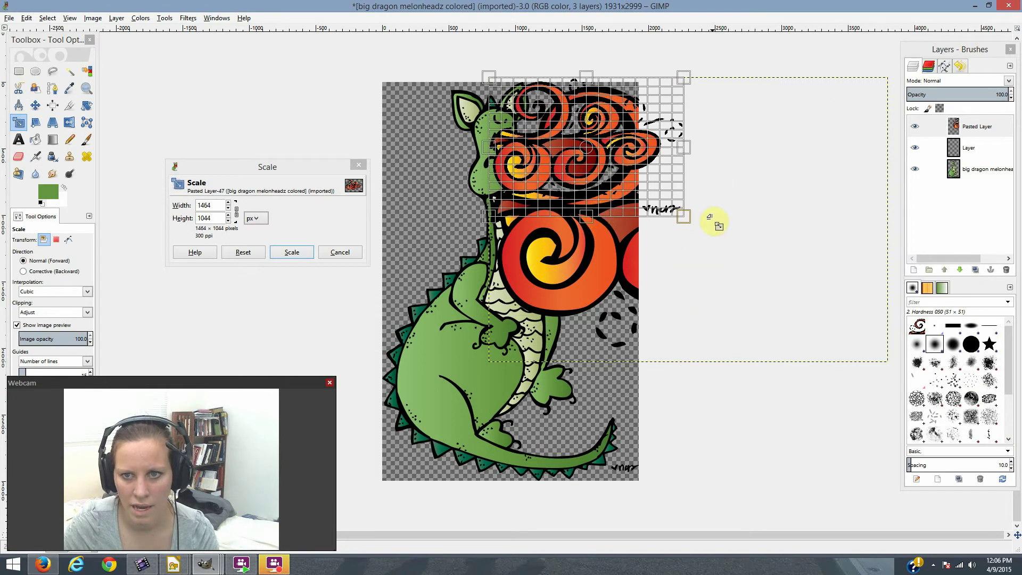
pyautogui.moveTo(686, 220); pyautogui.dragTo(627, 191)
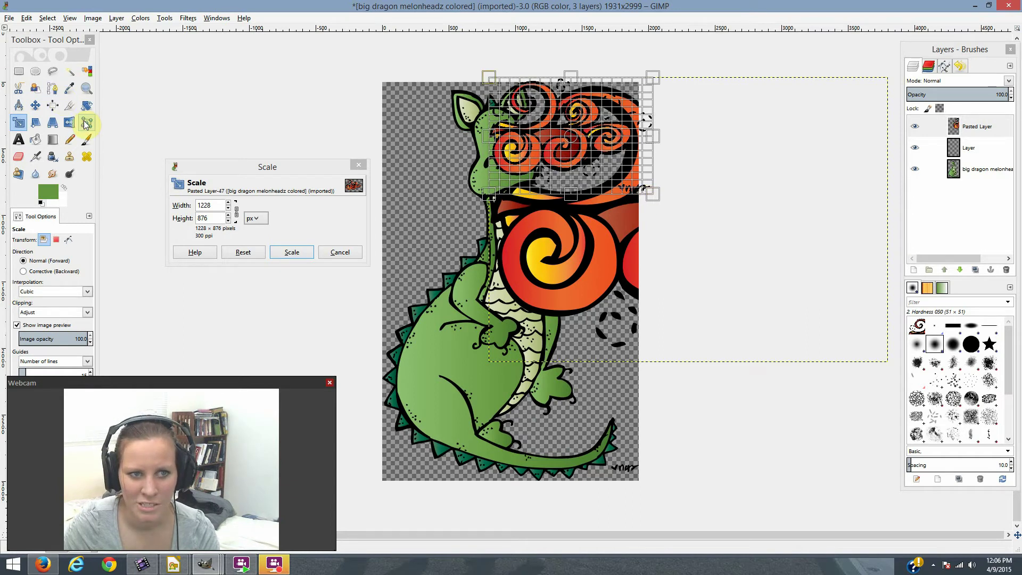
pyautogui.click(290, 259)
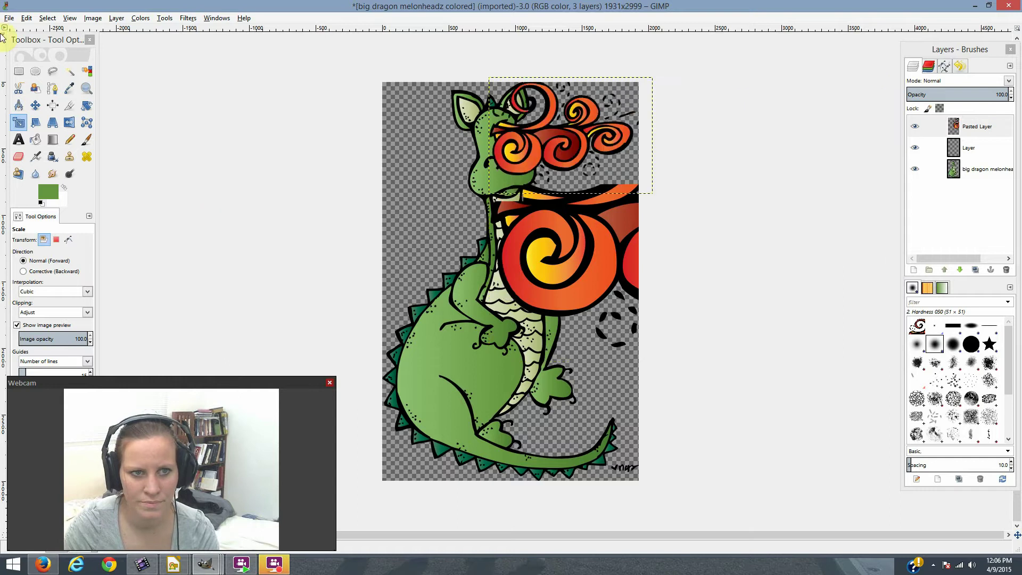
pyautogui.click(39, 110)
pyautogui.moveTo(547, 114); pyautogui.dragTo(544, 174)
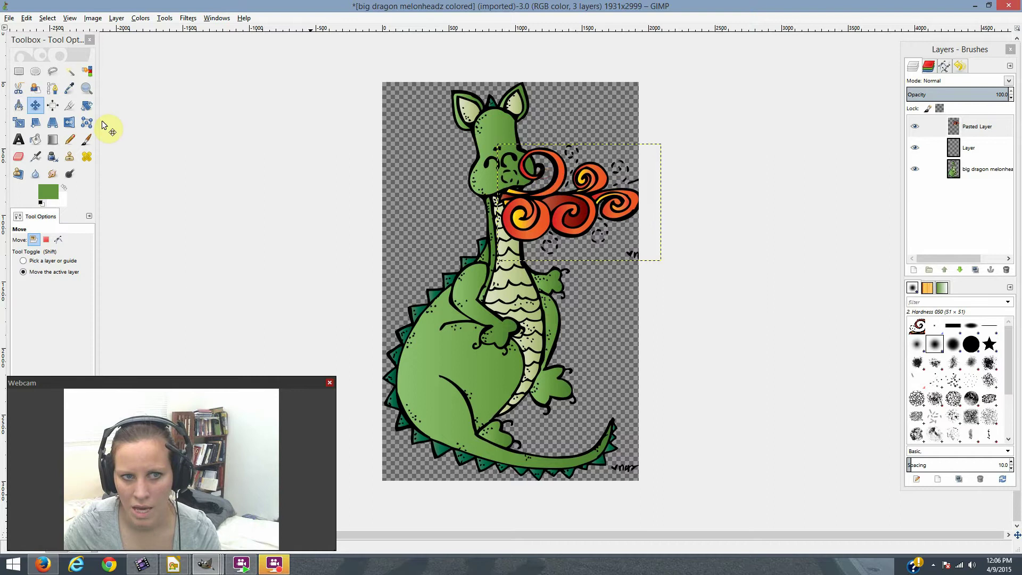
# Step: Scale the fire breath layer down to 1184 by 845 pixels and nudge it into place at the dragon's mouth
pyautogui.click(12, 130)
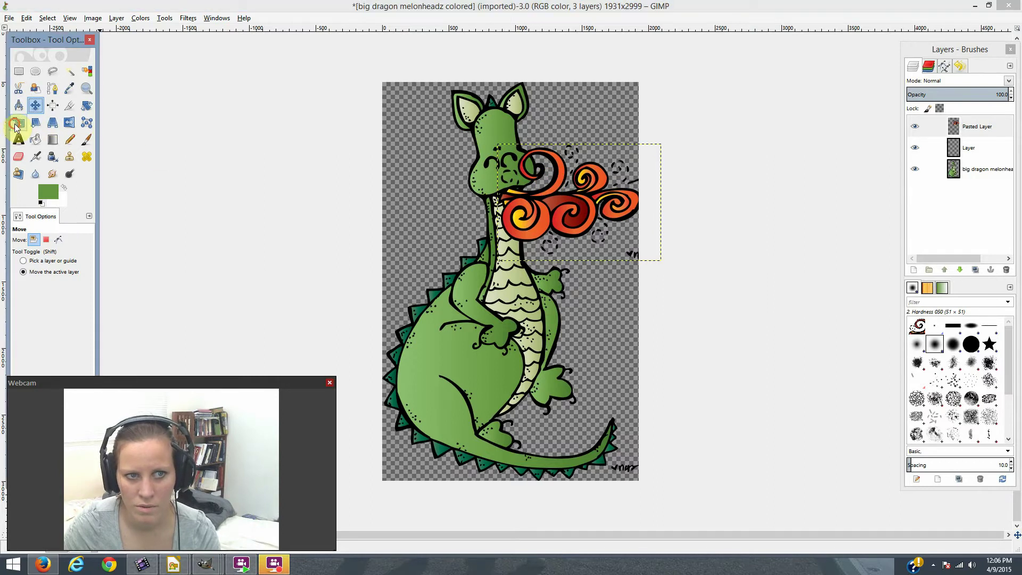
pyautogui.click(15, 127)
pyautogui.press('Tab')
pyautogui.click(567, 228)
pyautogui.moveTo(567, 229); pyautogui.dragTo(563, 223)
pyautogui.press('Tab')
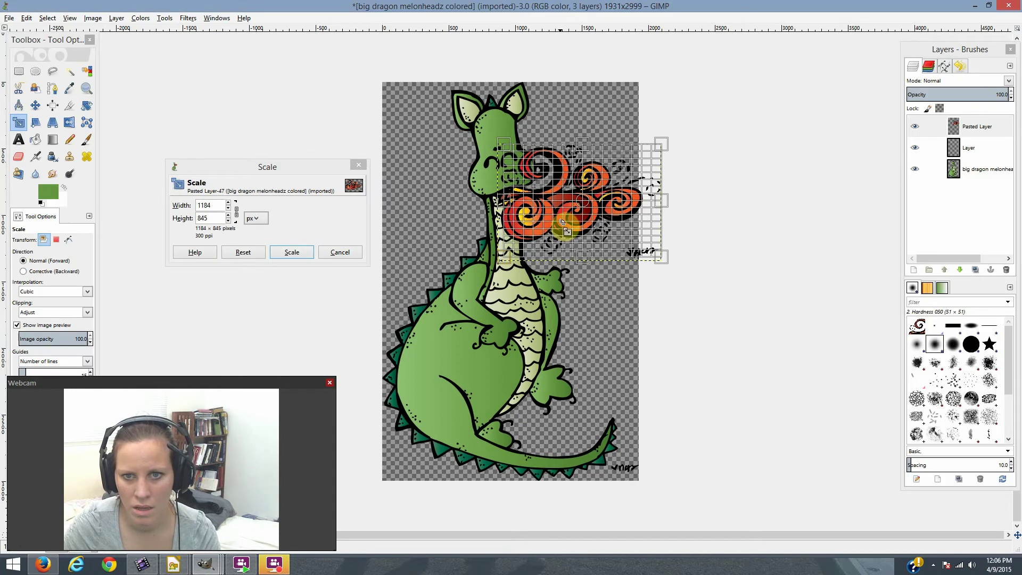
pyautogui.click(272, 252)
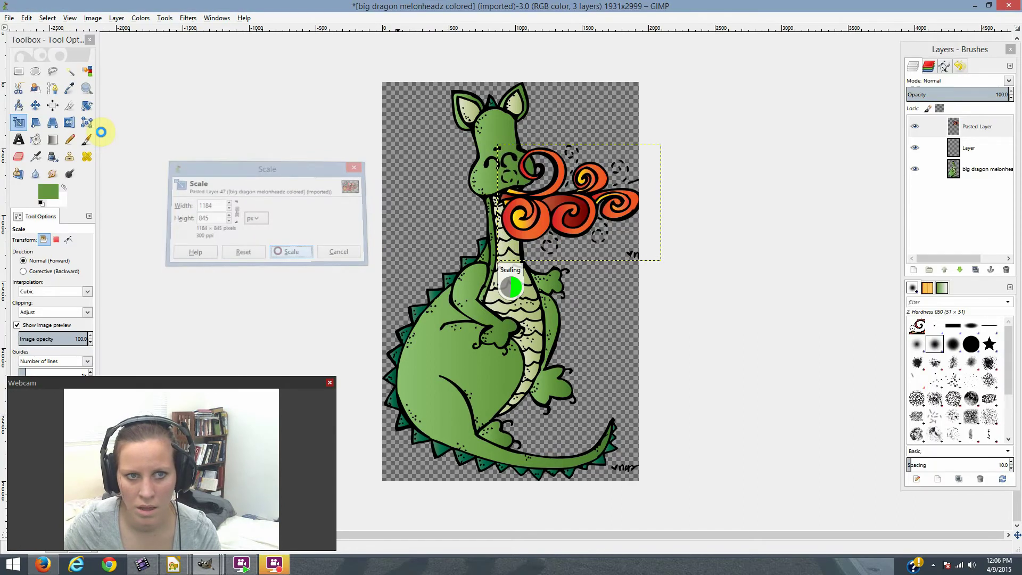
pyautogui.click(42, 103)
pyautogui.moveTo(592, 210); pyautogui.dragTo(589, 210)
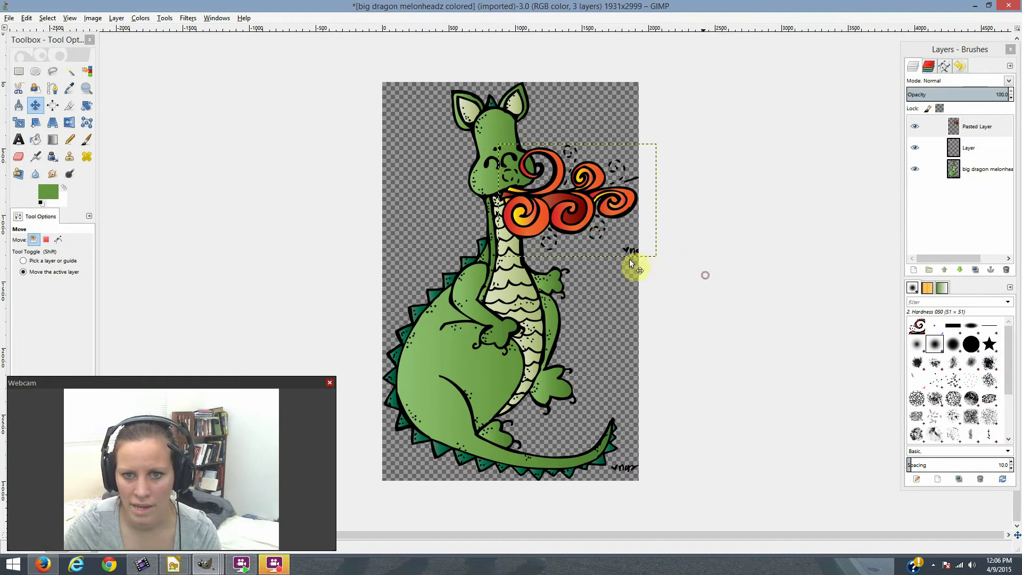
# Step: Try to save the fire-breathing dragon image under the name ffire.png and cancel the save
pyautogui.click(10, 19)
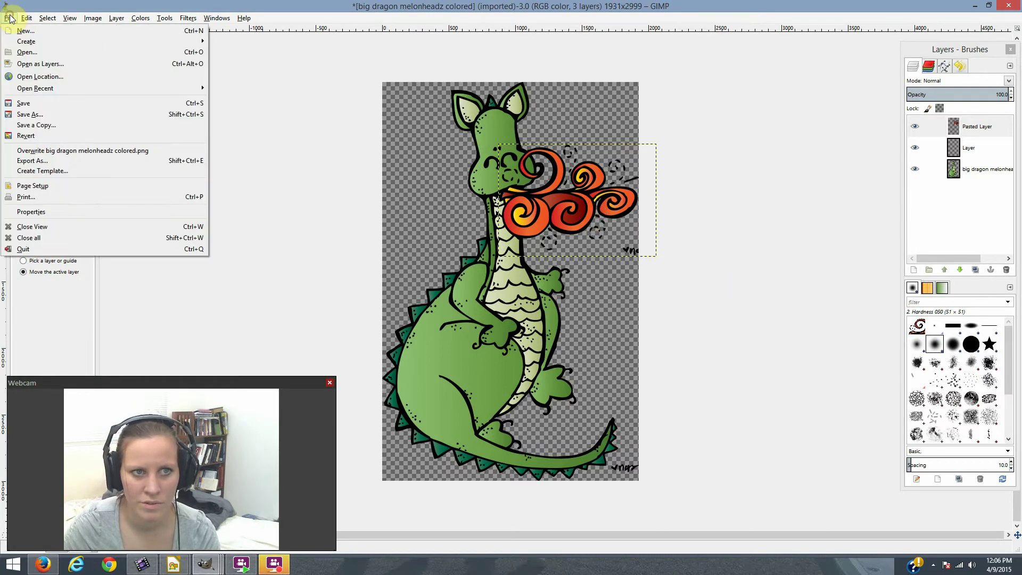
pyautogui.click(49, 117)
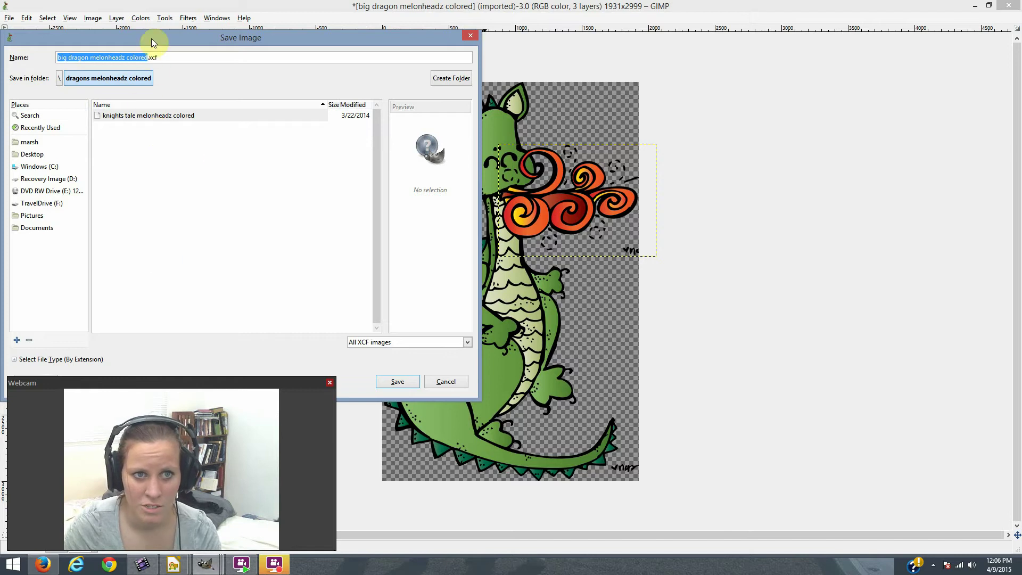
pyautogui.moveTo(151, 60); pyautogui.dragTo(195, 51)
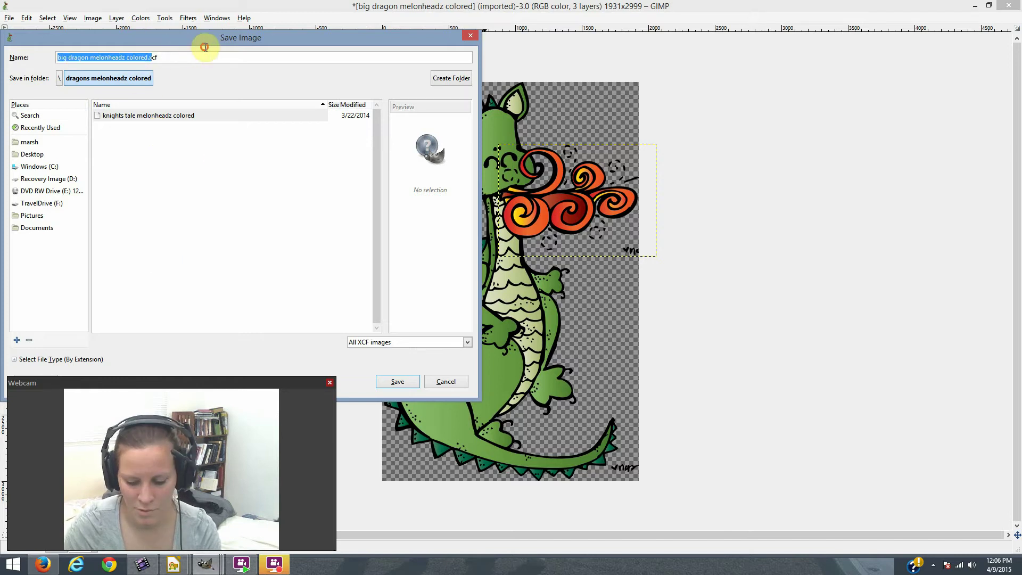
pyautogui.press('BackSpace')
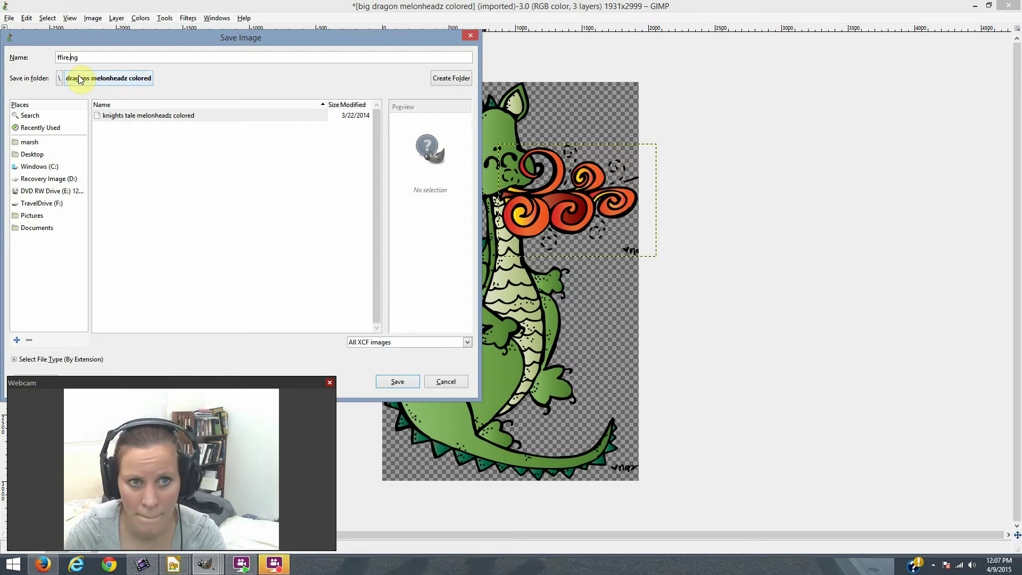
pyautogui.click(395, 382)
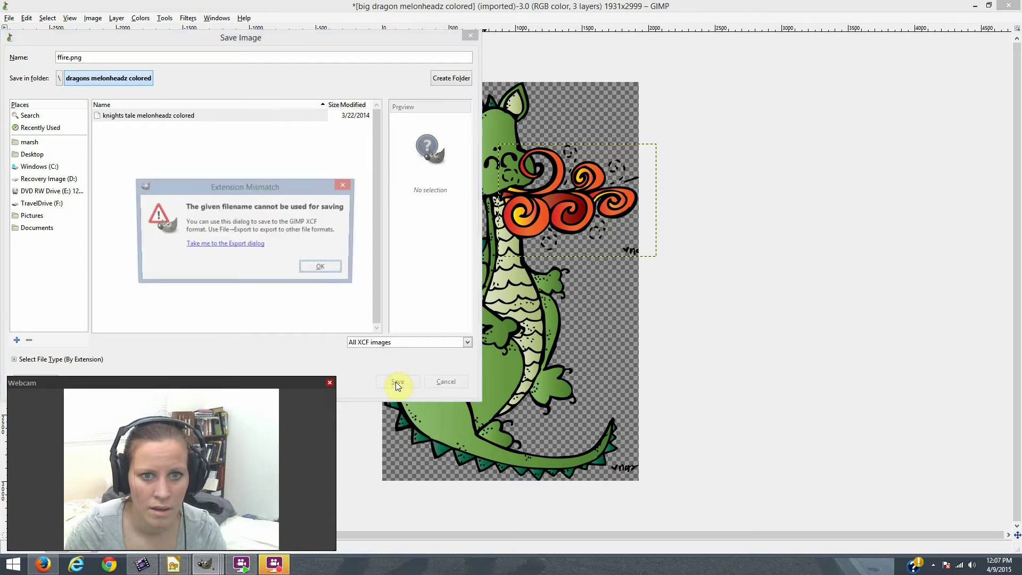
pyautogui.click(320, 267)
pyautogui.click(445, 382)
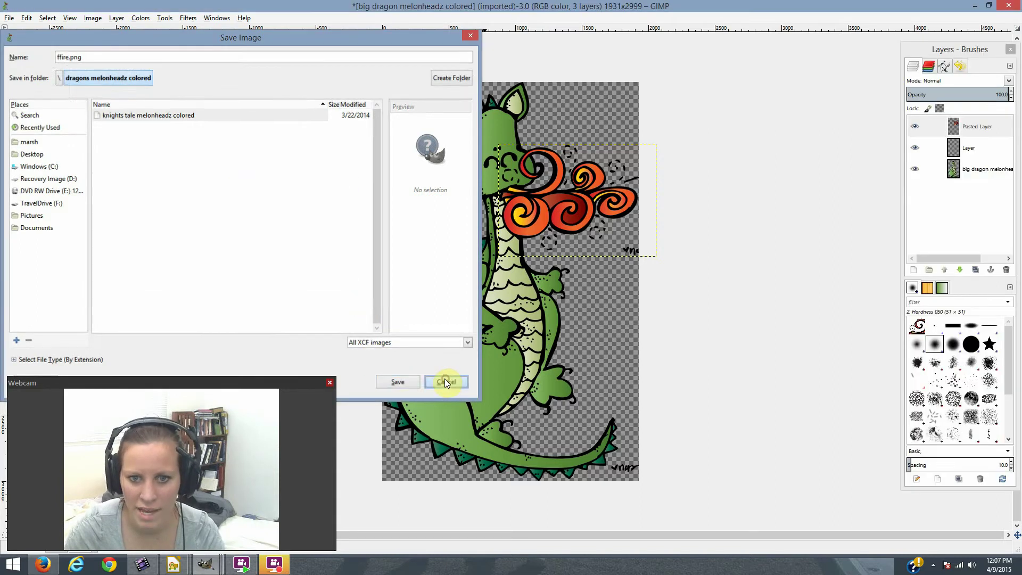
# Step: Export the fire-breathing dragon image as frefir.png in the dragons melonheadz colored folder with the default PNG options
pyautogui.click(9, 19)
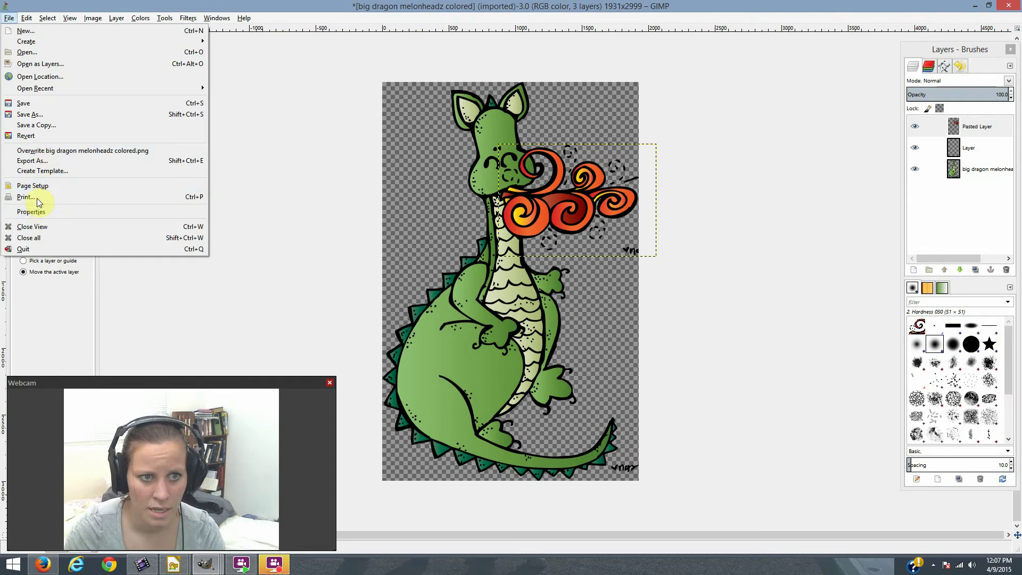
pyautogui.click(78, 164)
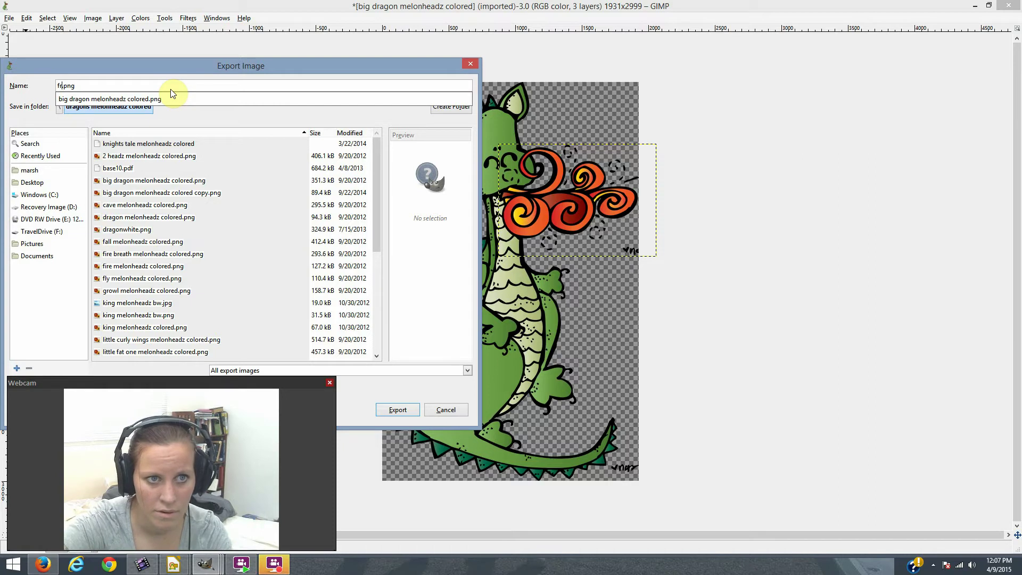
pyautogui.write('free')
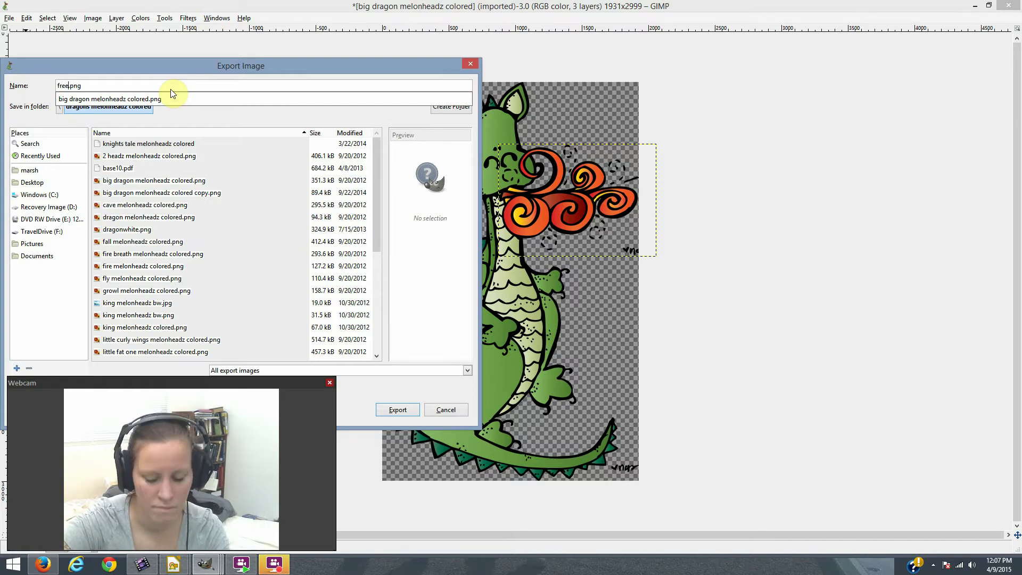
pyautogui.press('BackSpace')
pyautogui.write('fi')
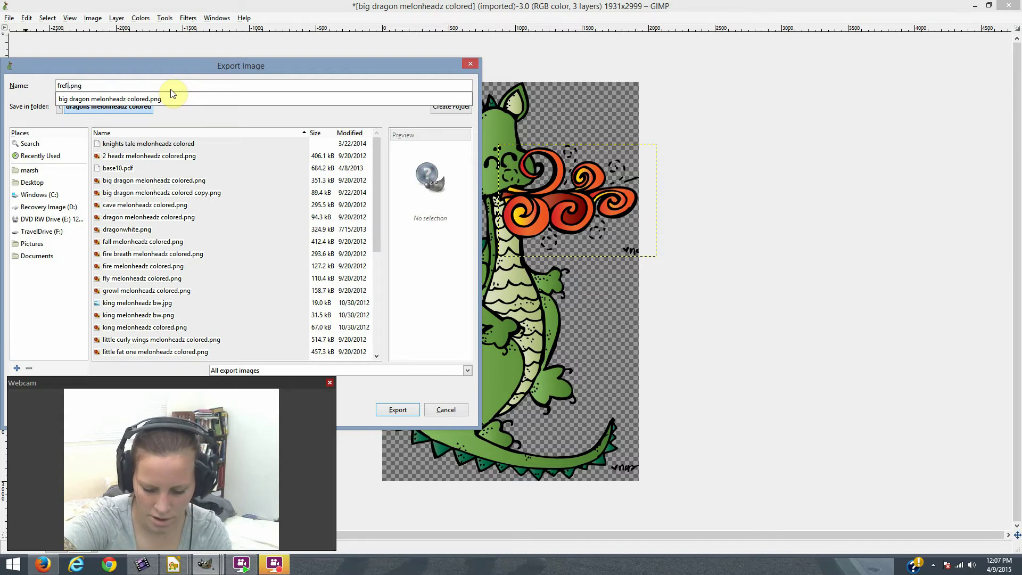
pyautogui.write('rpn')
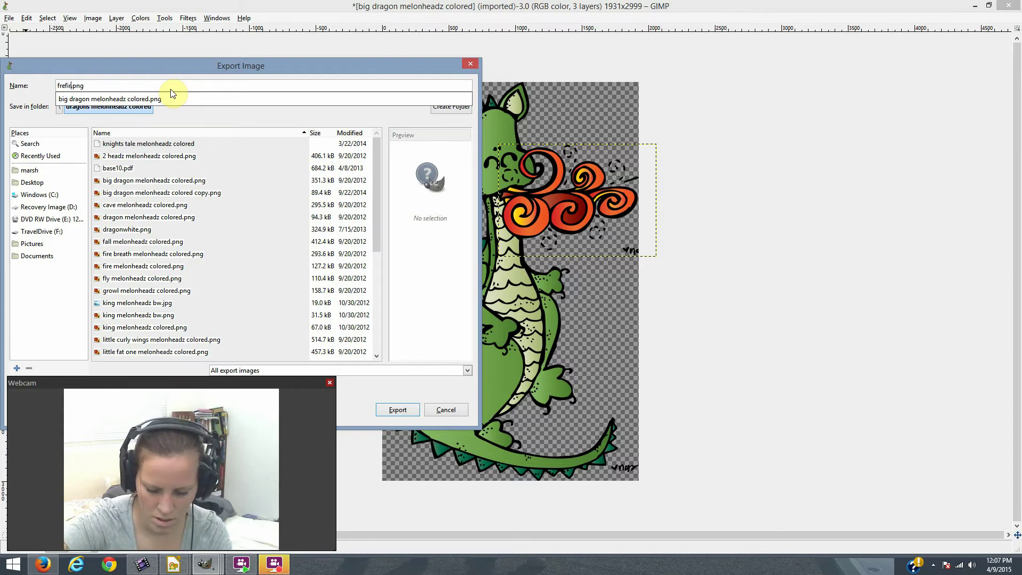
pyautogui.write('g')
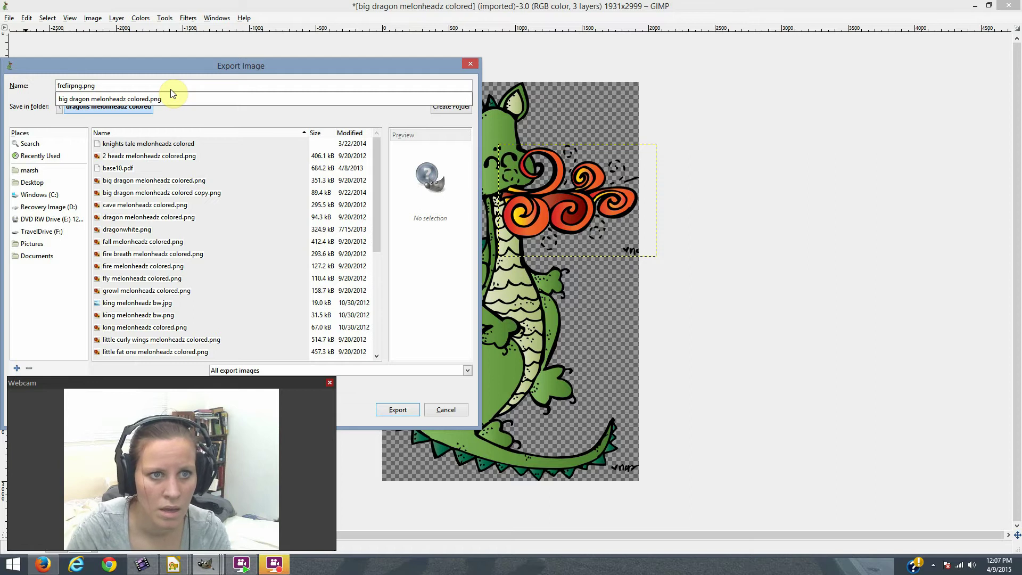
pyautogui.press('BackSpace')
pyautogui.press('BackSpace')
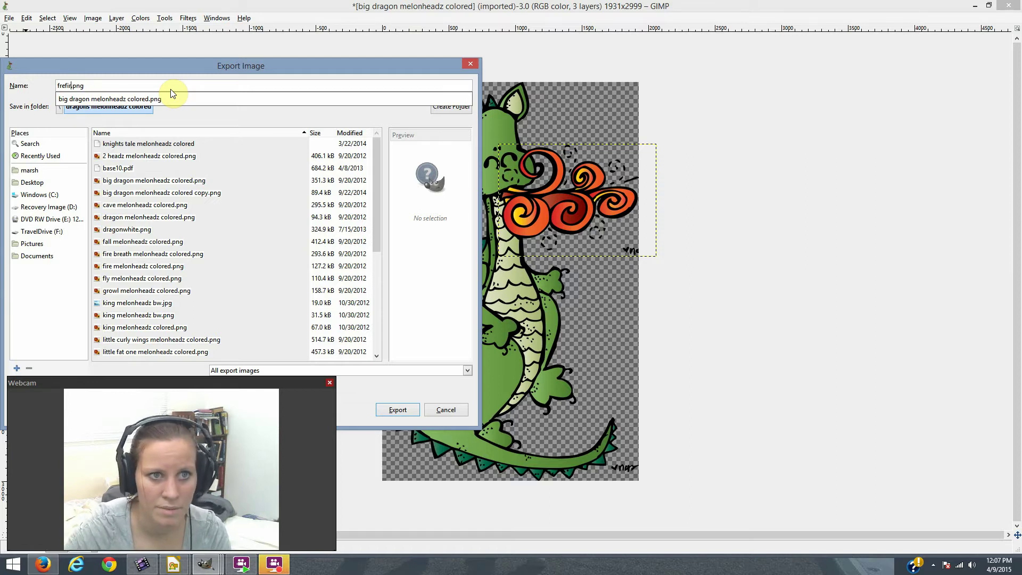
pyautogui.click(402, 410)
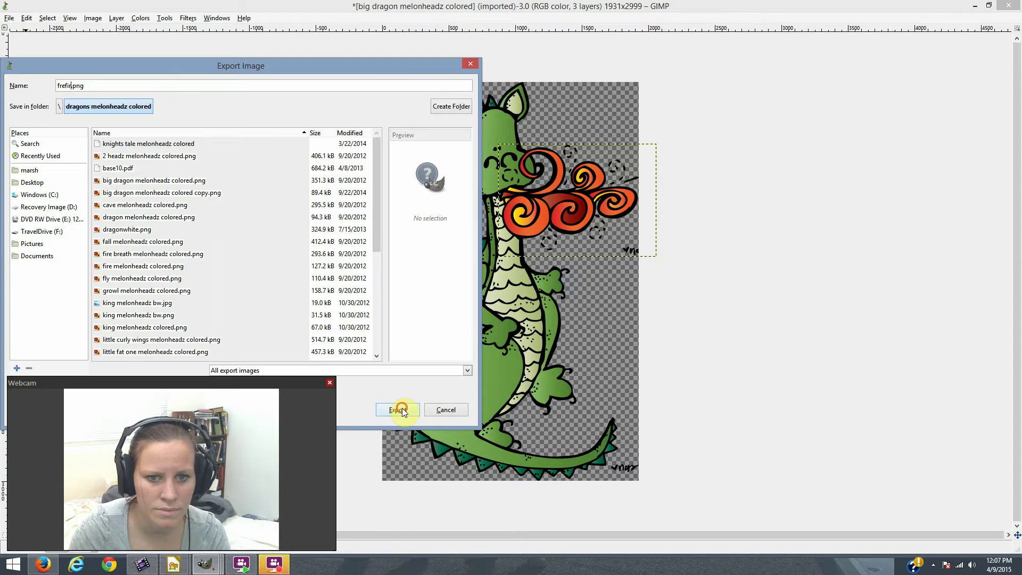
pyautogui.click(397, 410)
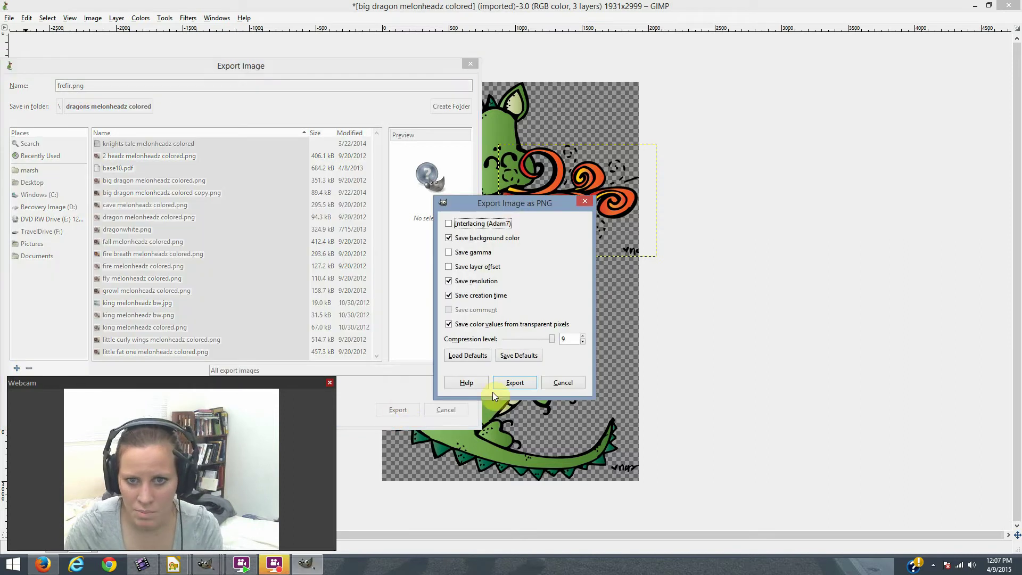
pyautogui.click(516, 386)
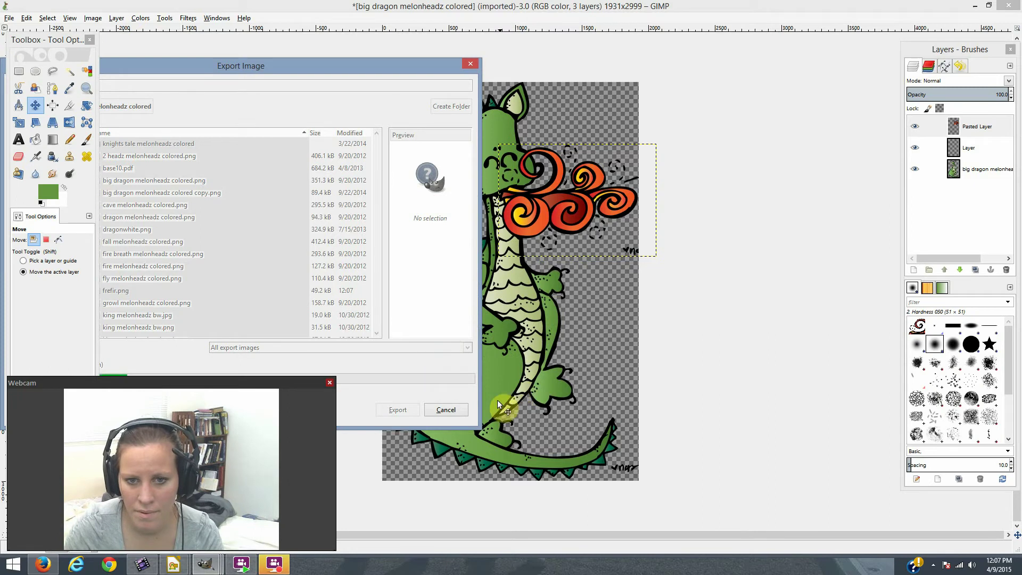
pyautogui.click(446, 409)
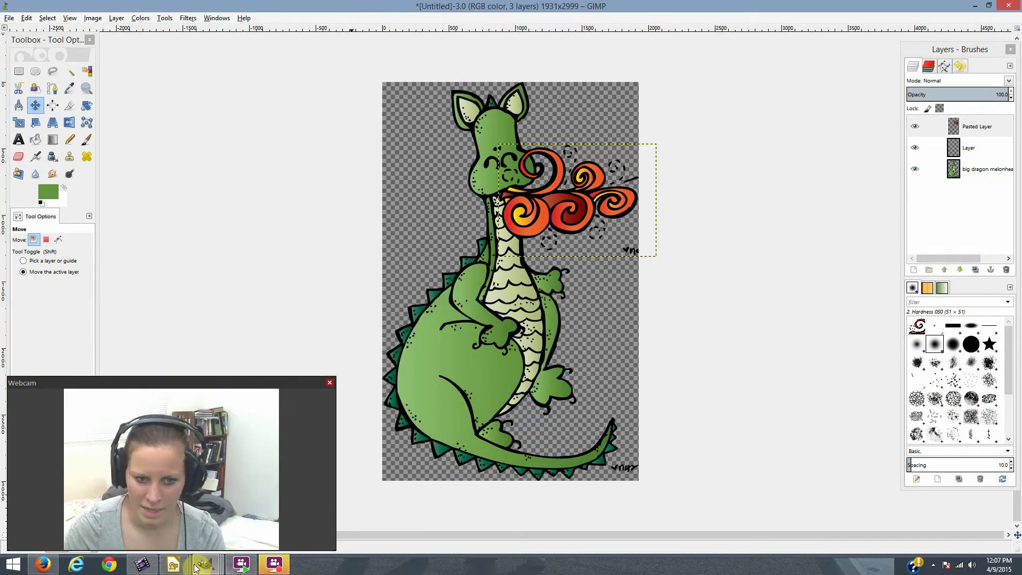
# Step: In the LibreOffice Draw worksheet, replace the third green dragon in the first row with frefir from TravelDrive's dragons melonheadz colored folder
pyautogui.moveTo(182, 568)
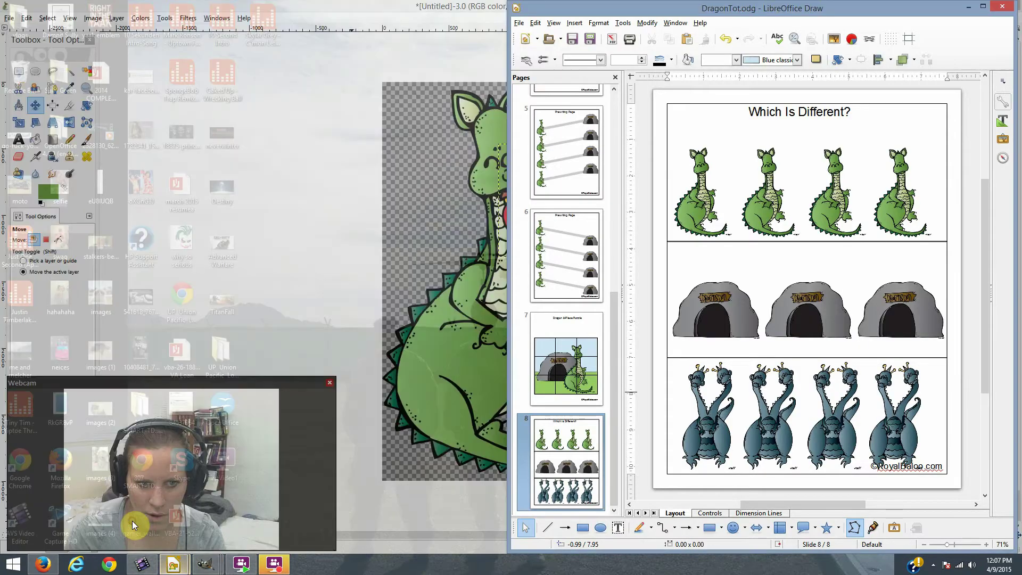
pyautogui.click(132, 521)
pyautogui.click(844, 203)
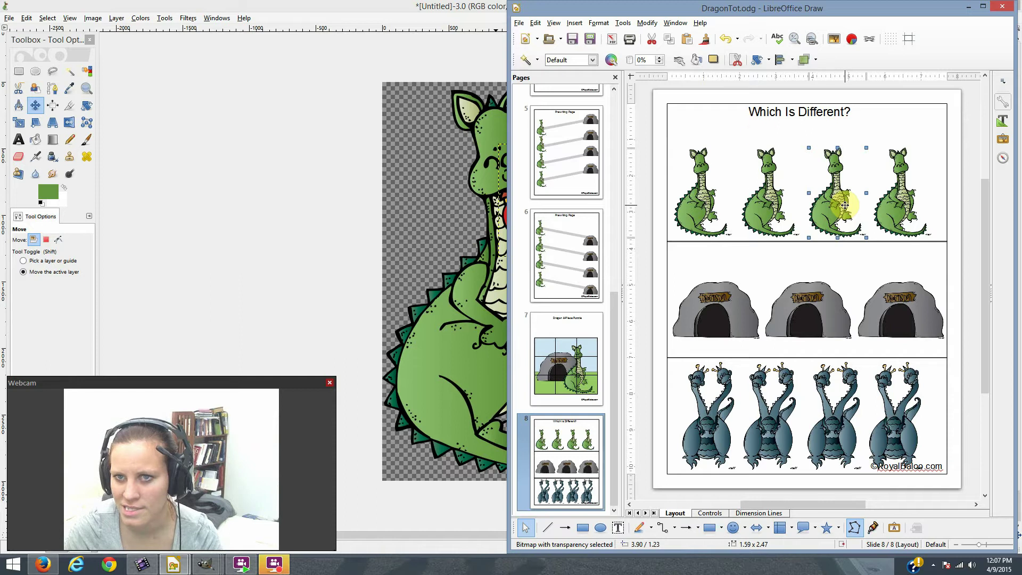
pyautogui.click(574, 23)
pyautogui.click(608, 150)
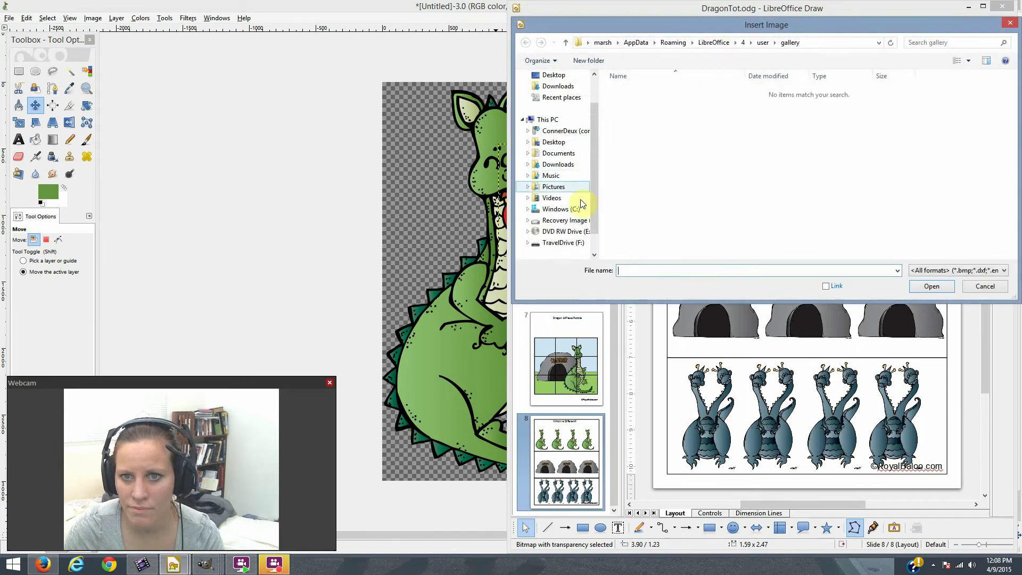
pyautogui.click(564, 245)
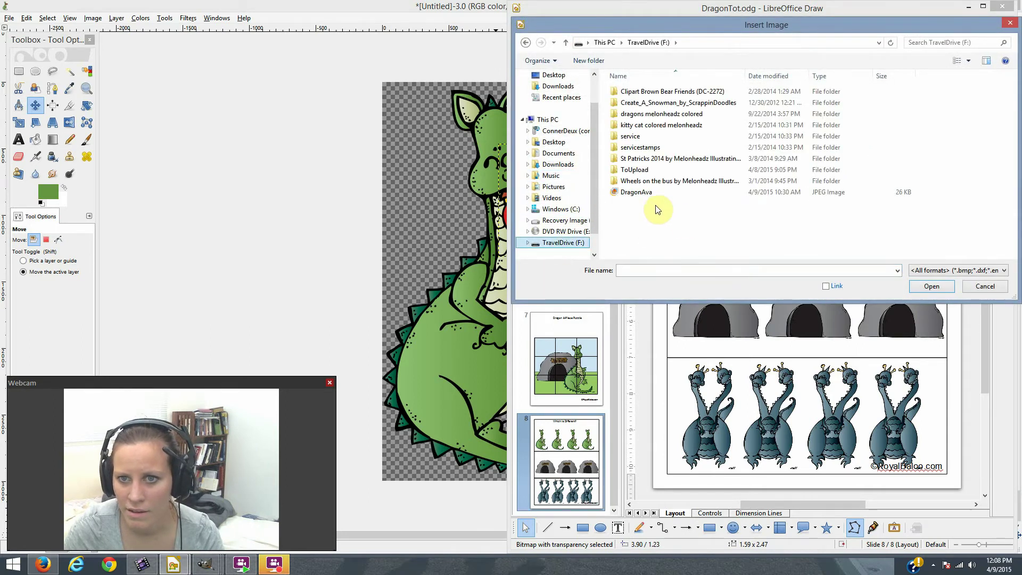
pyautogui.doubleClick(642, 113)
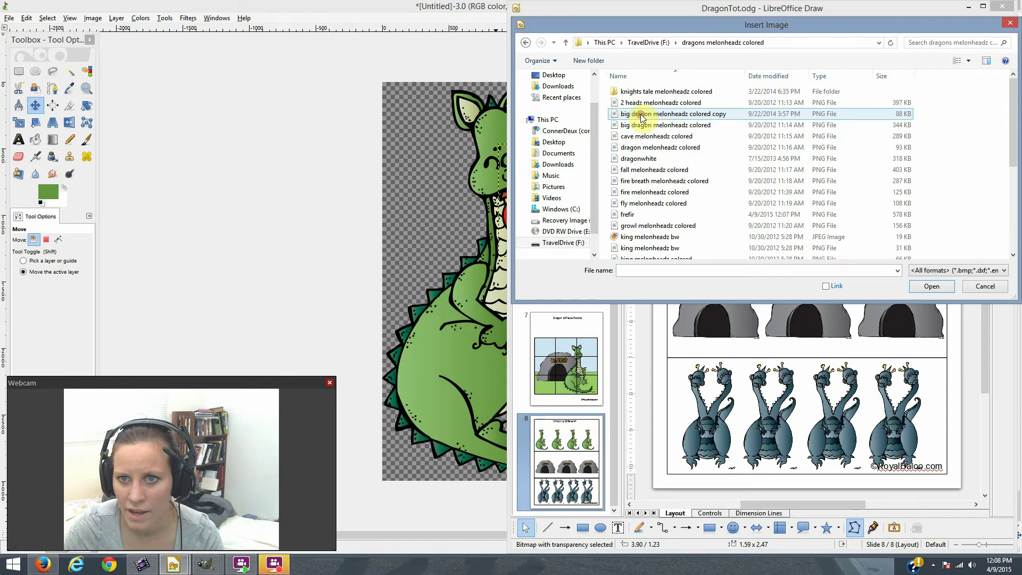
pyautogui.doubleClick(628, 214)
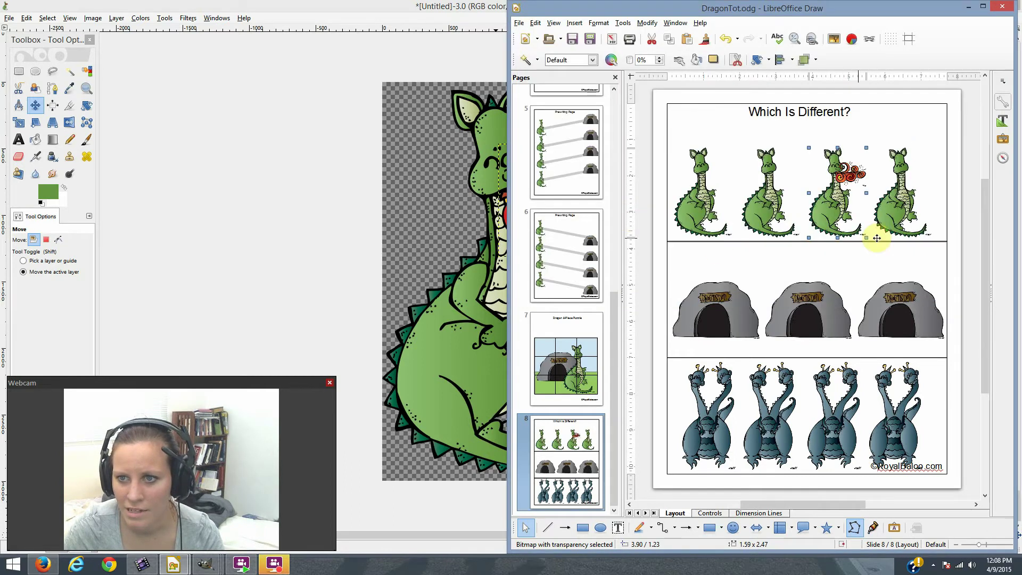
pyautogui.click(953, 228)
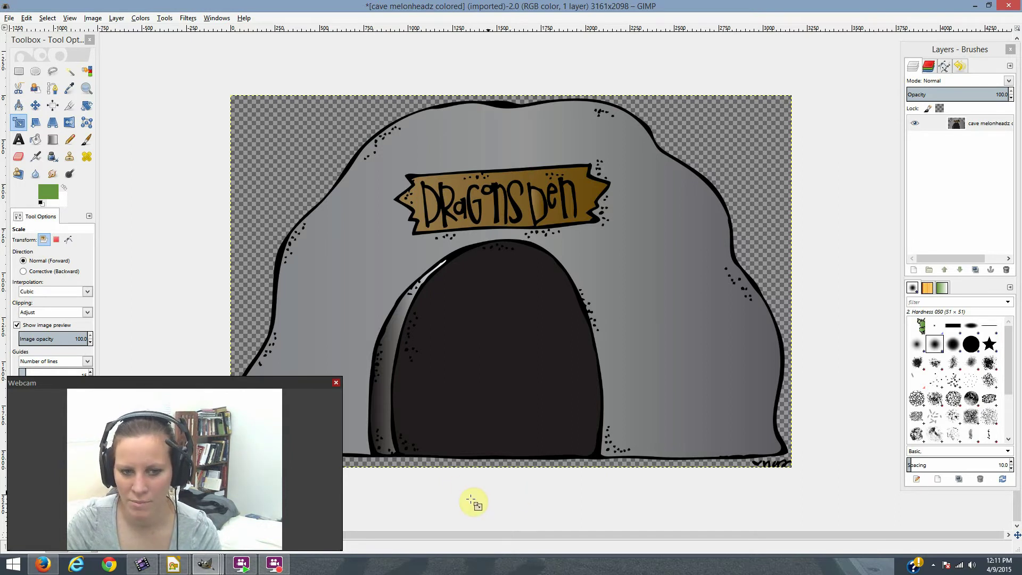
# Step: Switch to the cave image in GIMP, add a transparent layer, and paste the green dragon as its own new layer
pyautogui.moveTo(196, 563)
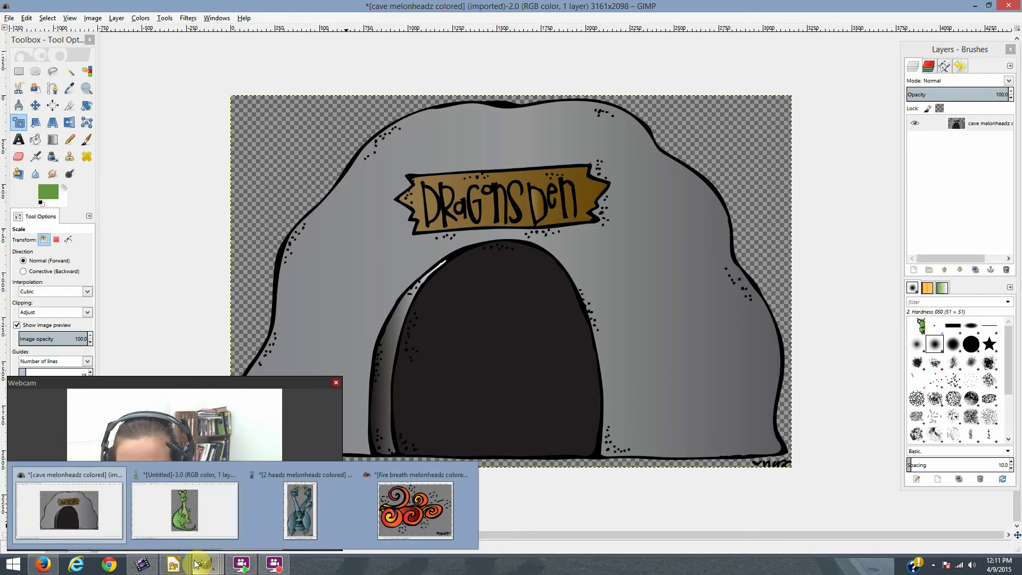
pyautogui.click(196, 526)
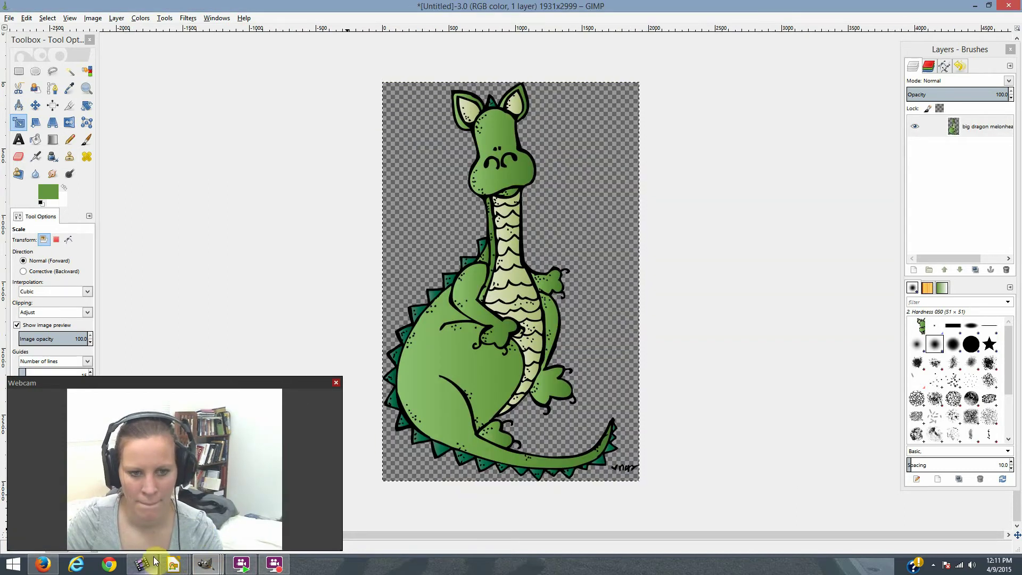
pyautogui.moveTo(205, 563)
pyautogui.click(110, 531)
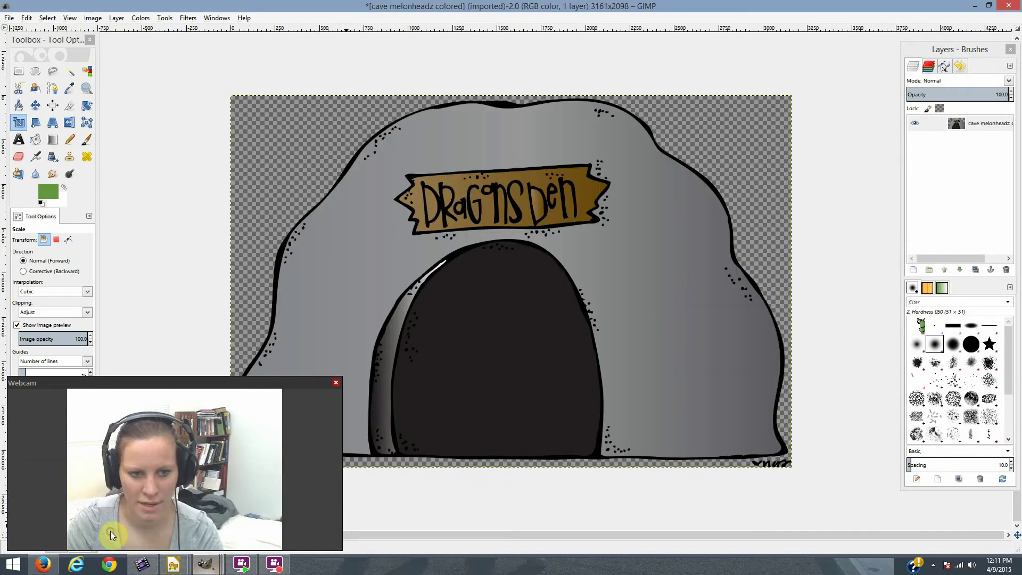
pyautogui.click(919, 276)
pyautogui.click(914, 271)
pyautogui.click(152, 236)
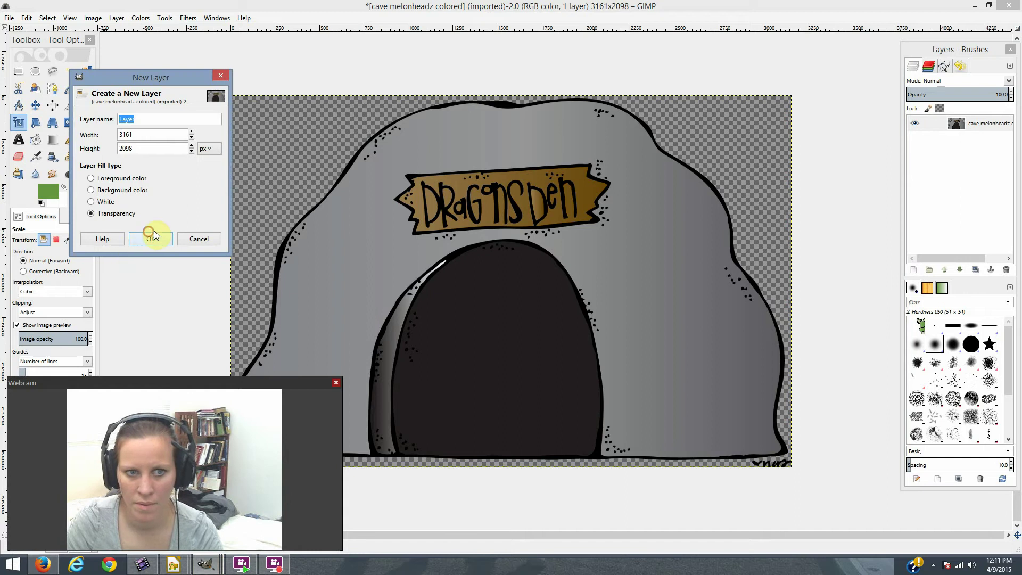
pyautogui.hotkey('ctrl', 'v')
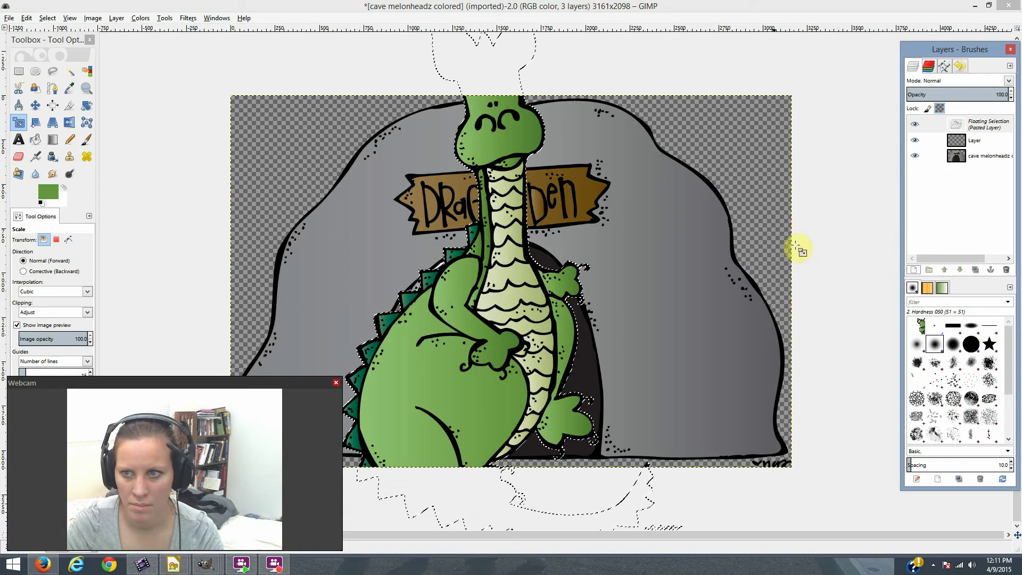
pyautogui.click(915, 271)
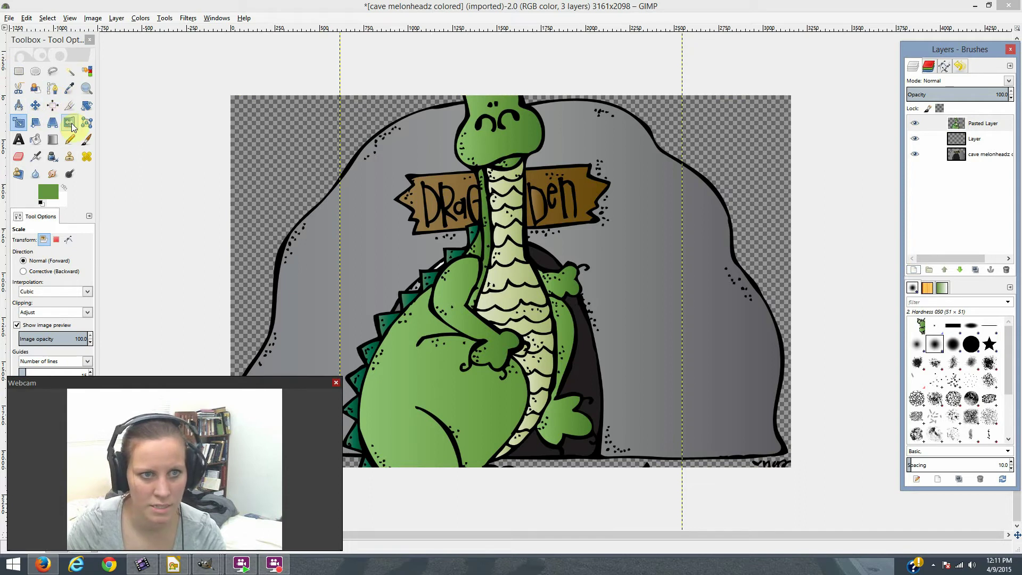
# Step: Scale the pasted dragon layer to 815 by 1265 pixels and move it into the cave opening
pyautogui.click(452, 343)
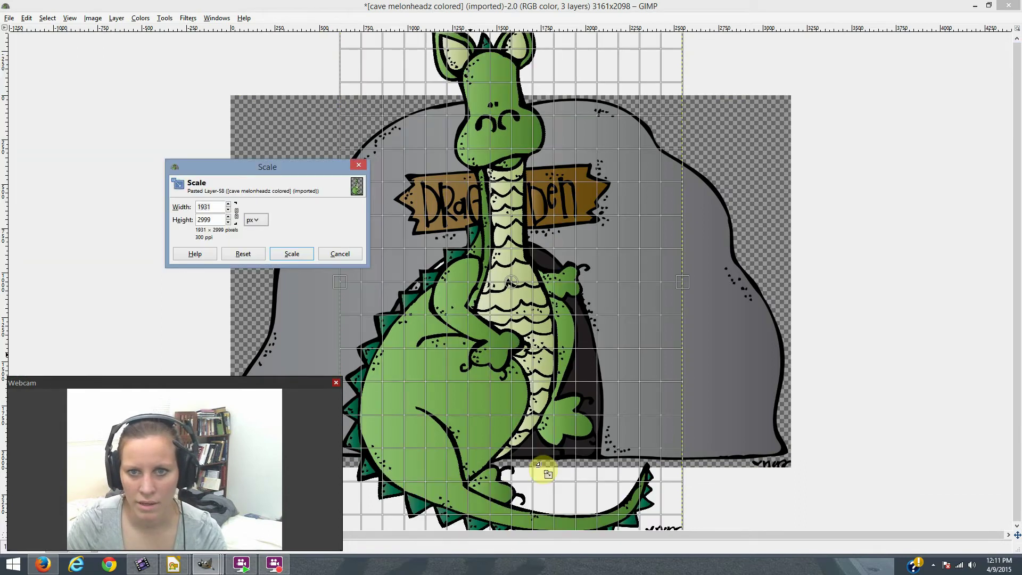
pyautogui.press('Tab')
pyautogui.moveTo(508, 363); pyautogui.dragTo(408, 196)
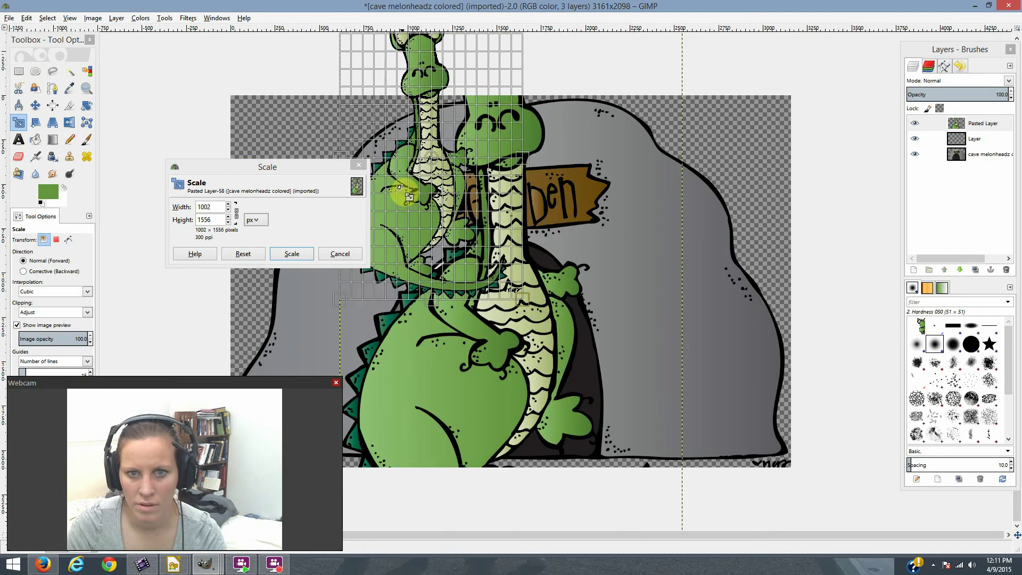
pyautogui.click(294, 253)
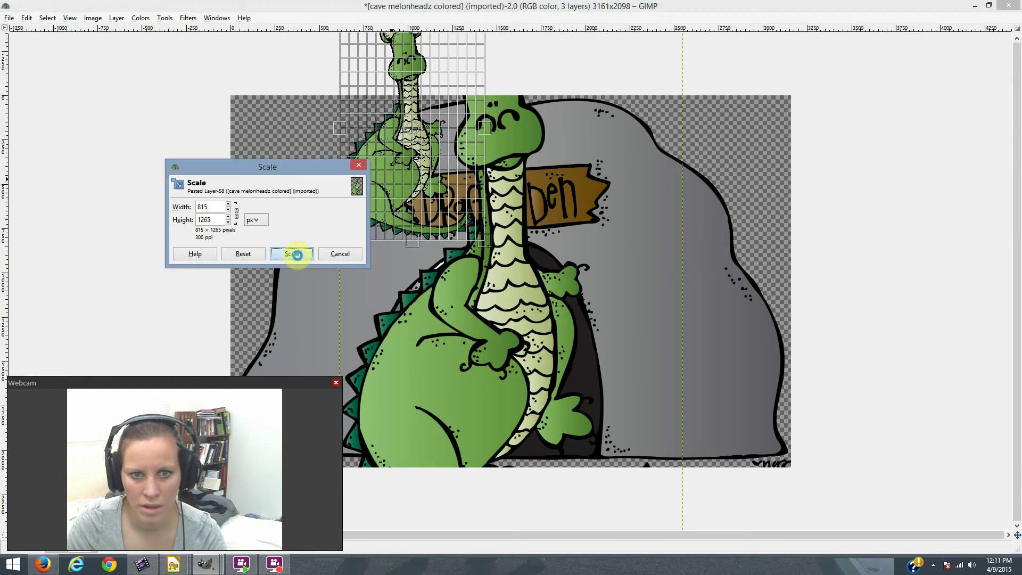
pyautogui.click(35, 104)
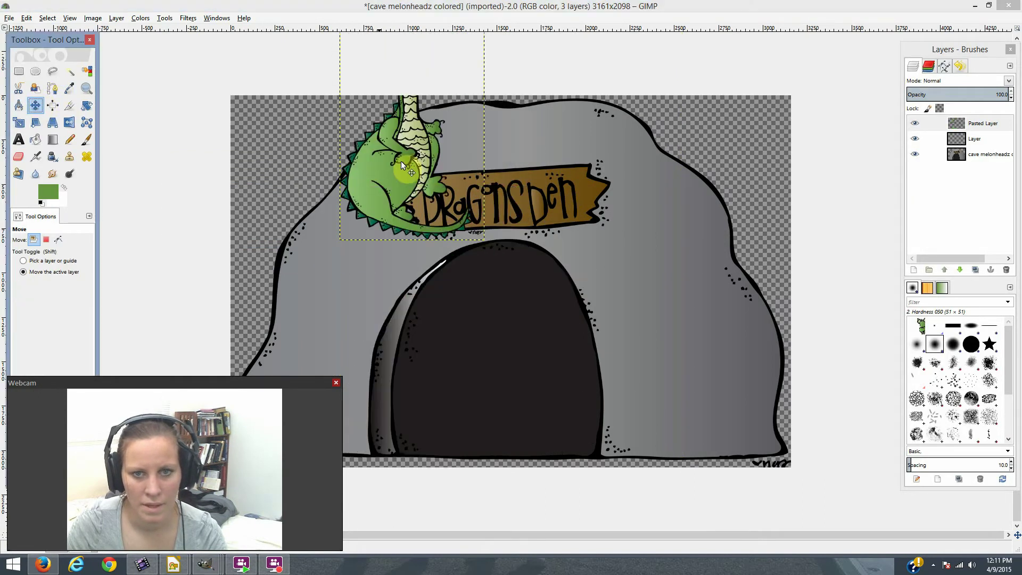
pyautogui.moveTo(508, 332); pyautogui.dragTo(557, 407)
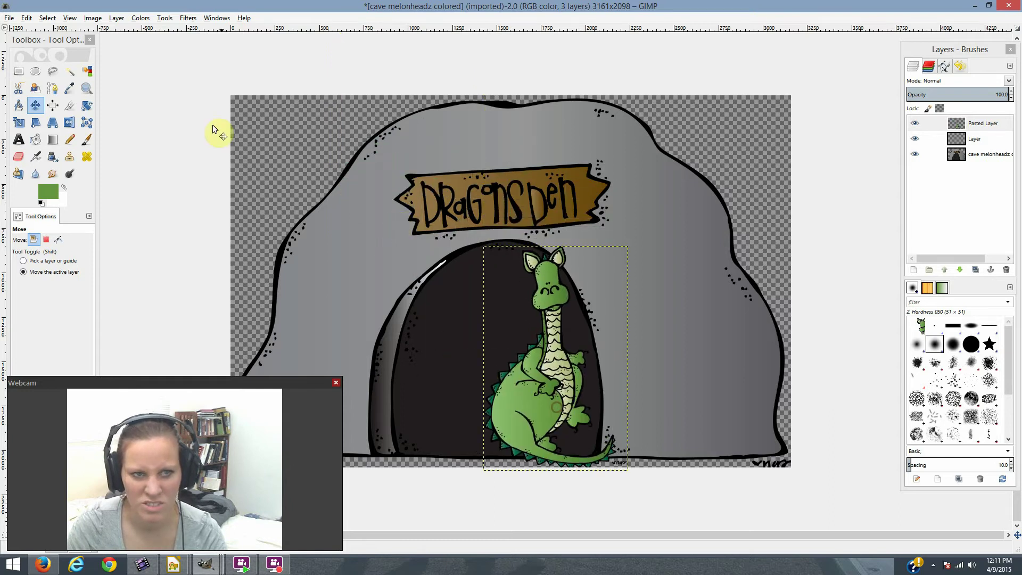
# Step: Rotate the dragon layer by about -55 degrees and move it to the right edge of the cave opening
pyautogui.click(87, 105)
pyautogui.moveTo(590, 274); pyautogui.dragTo(516, 289)
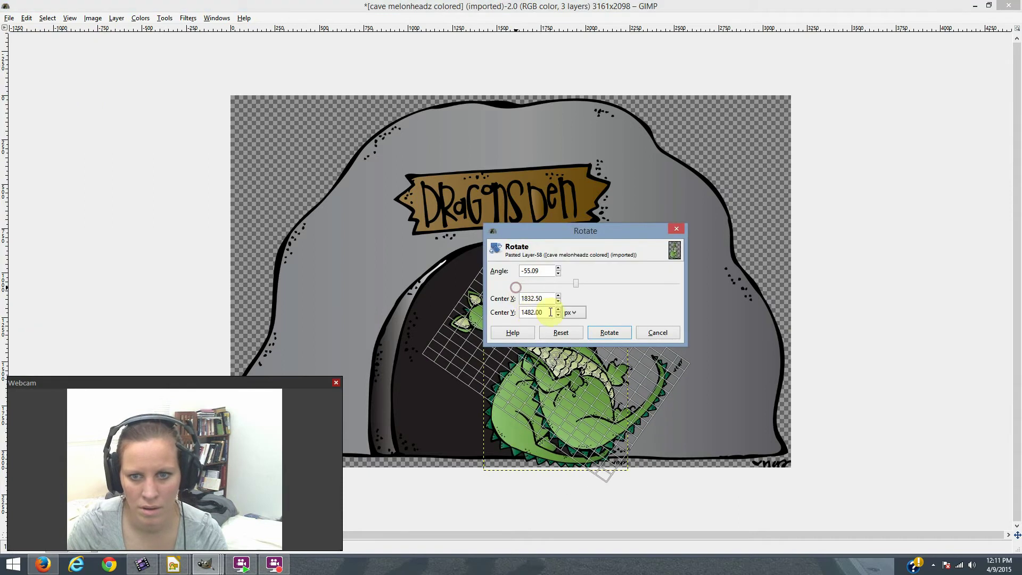
pyautogui.click(608, 333)
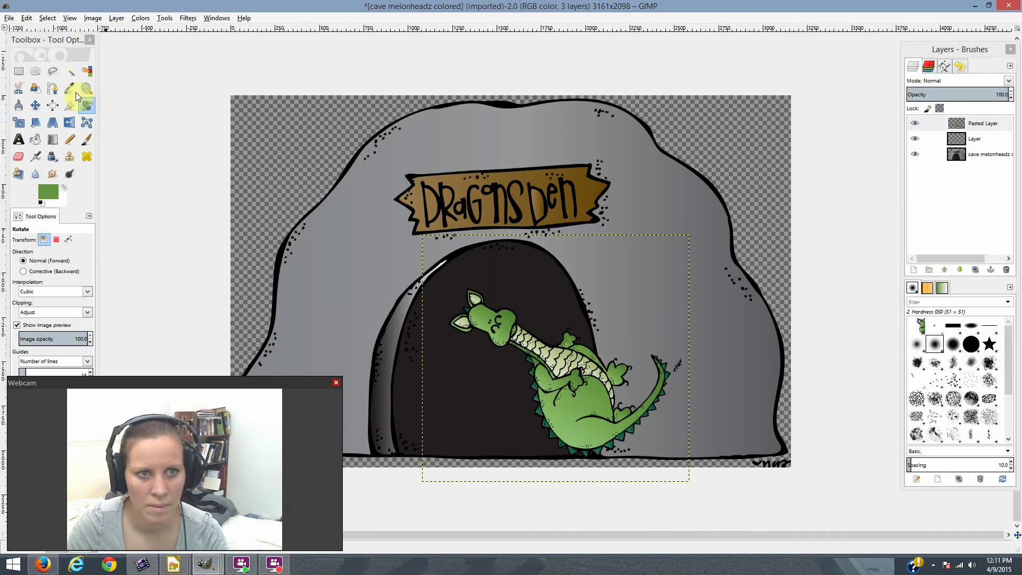
pyautogui.click(35, 105)
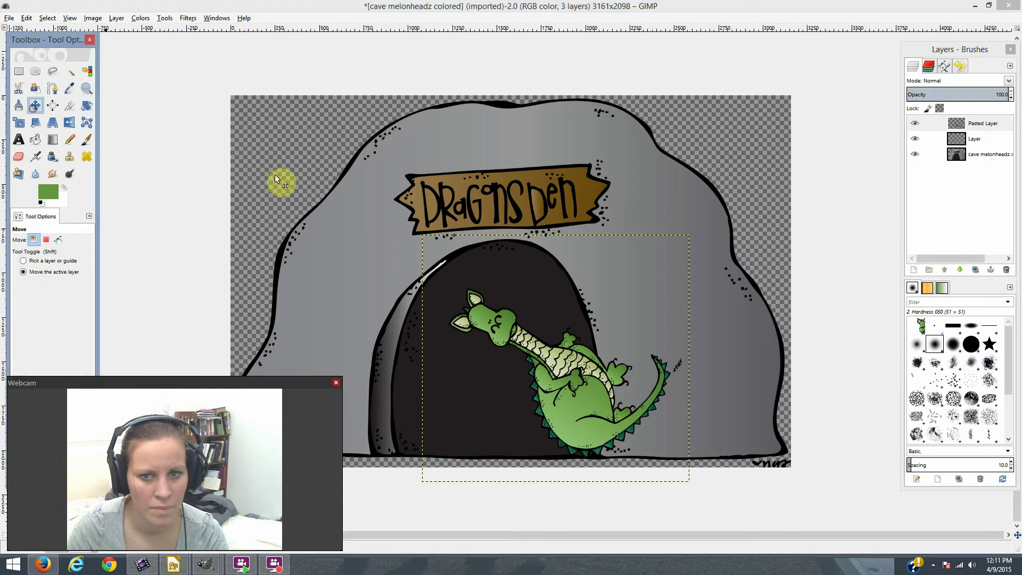
pyautogui.moveTo(586, 407); pyautogui.dragTo(633, 405)
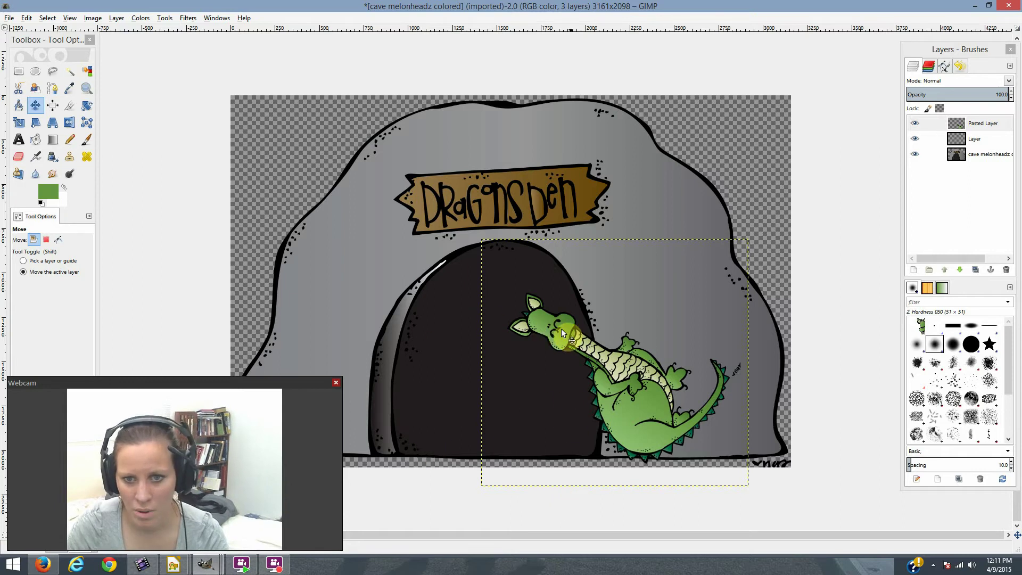
# Step: Fuzzy-select the dark opening on the cave layer, invert the selection, and delete the dragon parts outside it from the pasted layer
pyautogui.click(978, 155)
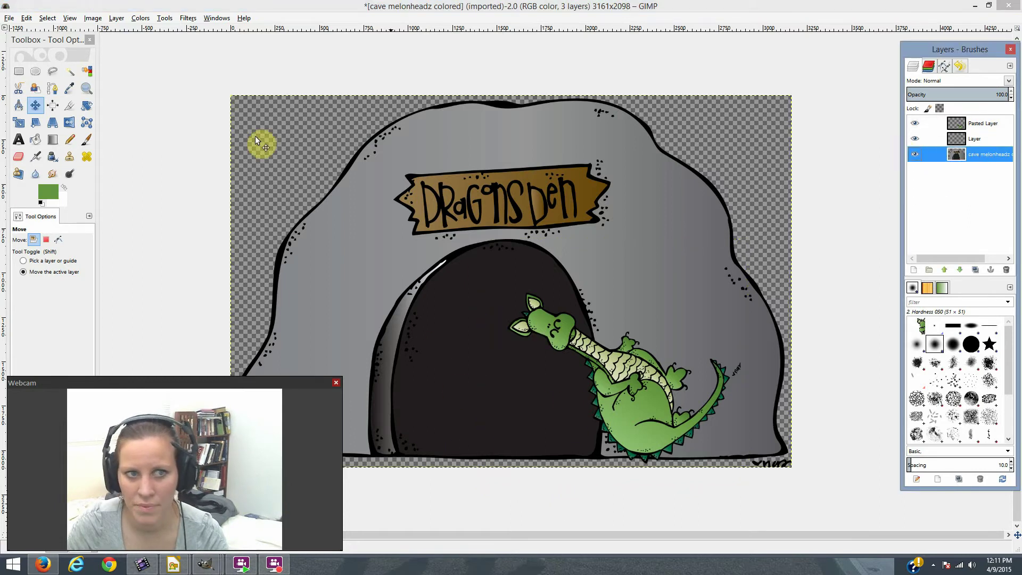
pyautogui.click(69, 72)
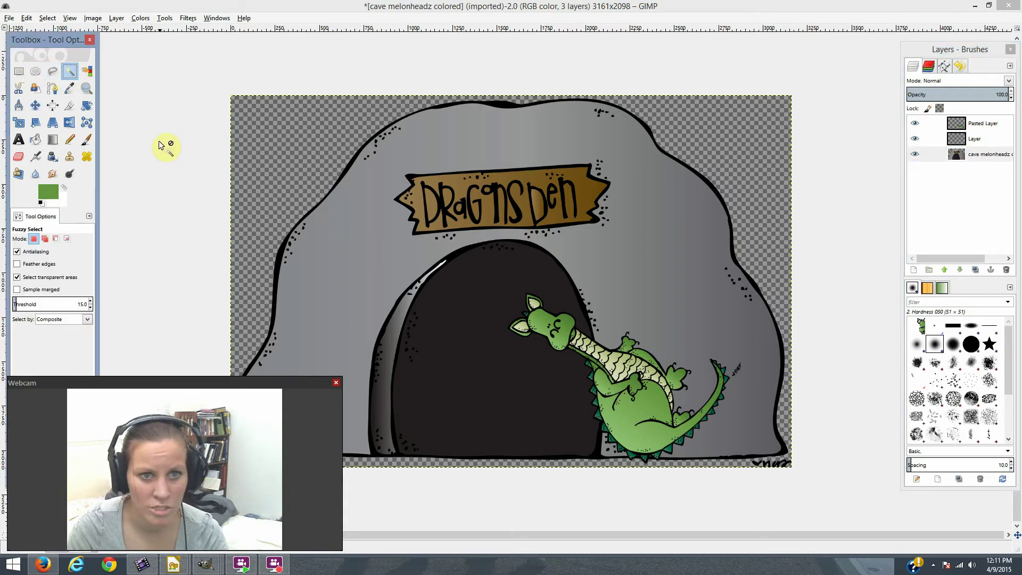
pyautogui.click(513, 382)
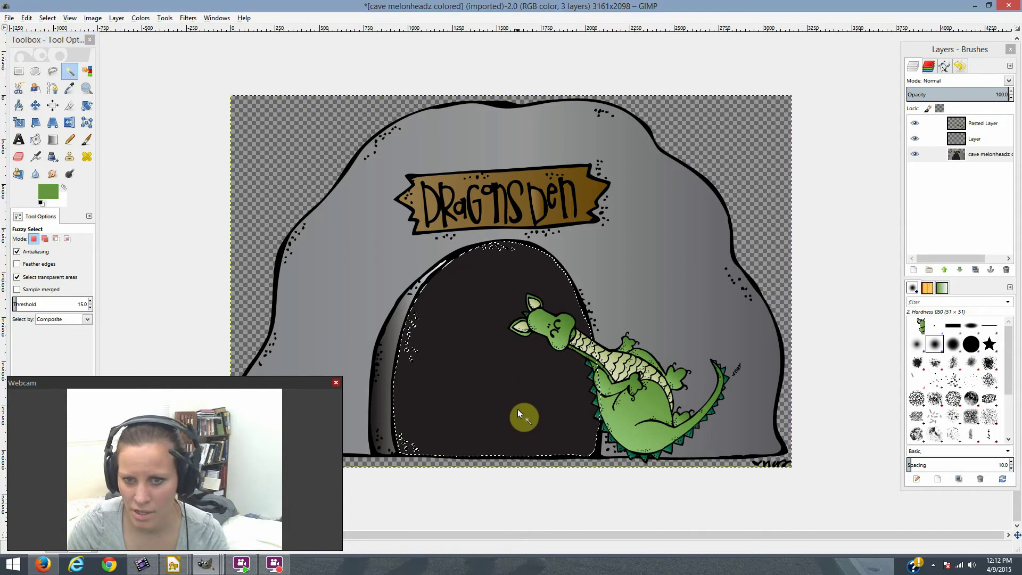
pyautogui.click(47, 21)
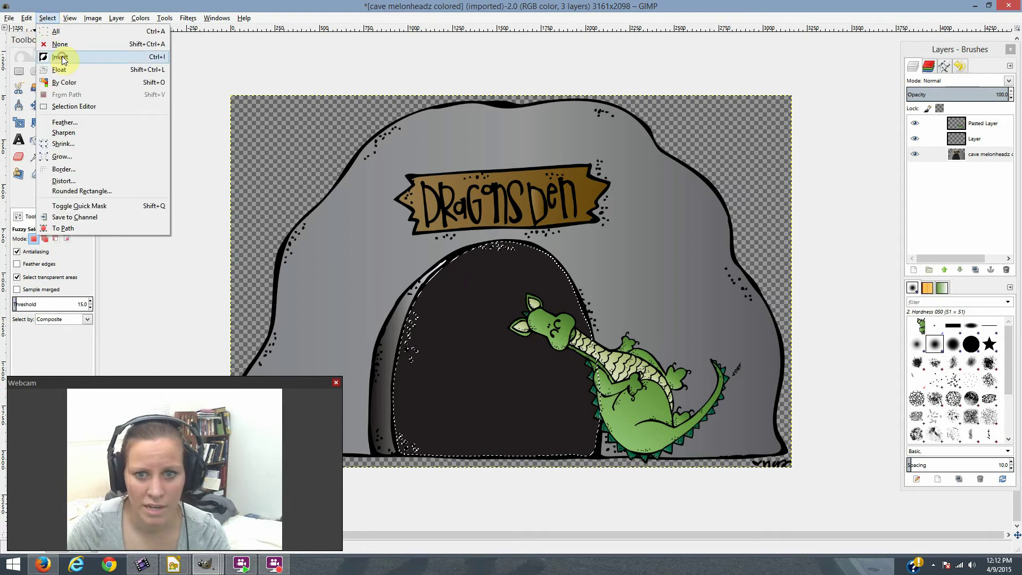
pyautogui.click(63, 58)
pyautogui.click(961, 139)
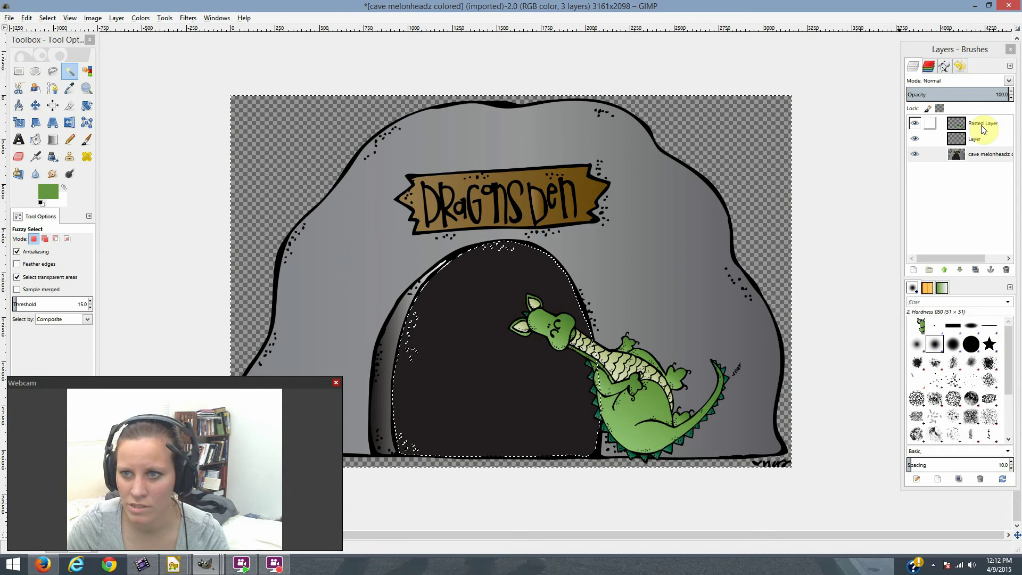
pyautogui.click(982, 127)
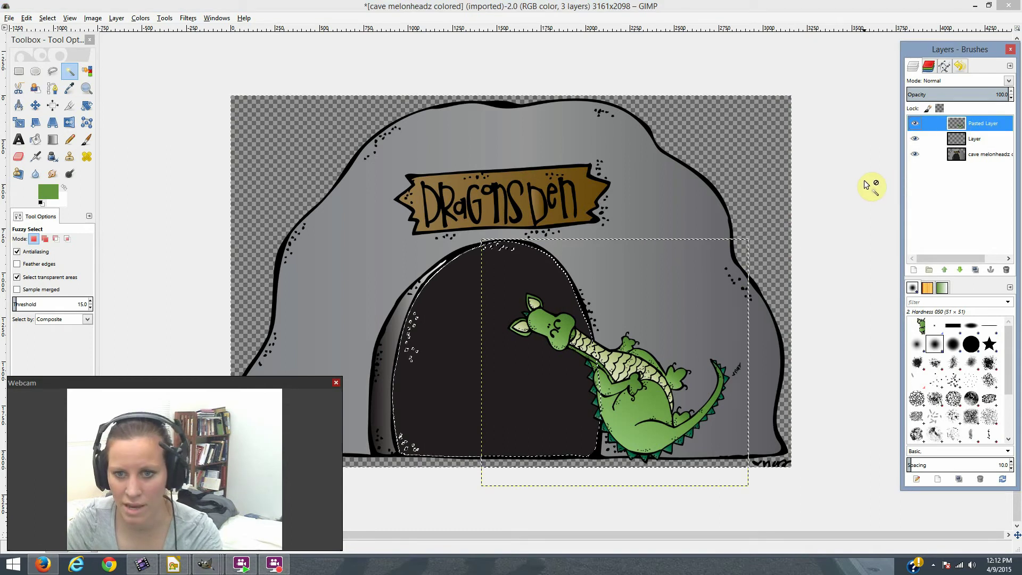
pyautogui.press('Delete')
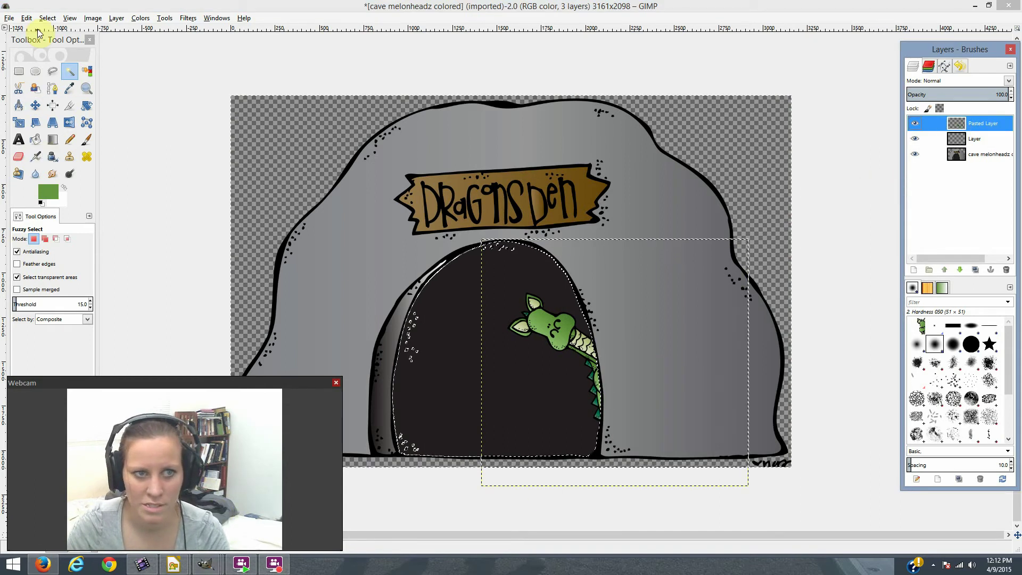
pyautogui.click(362, 212)
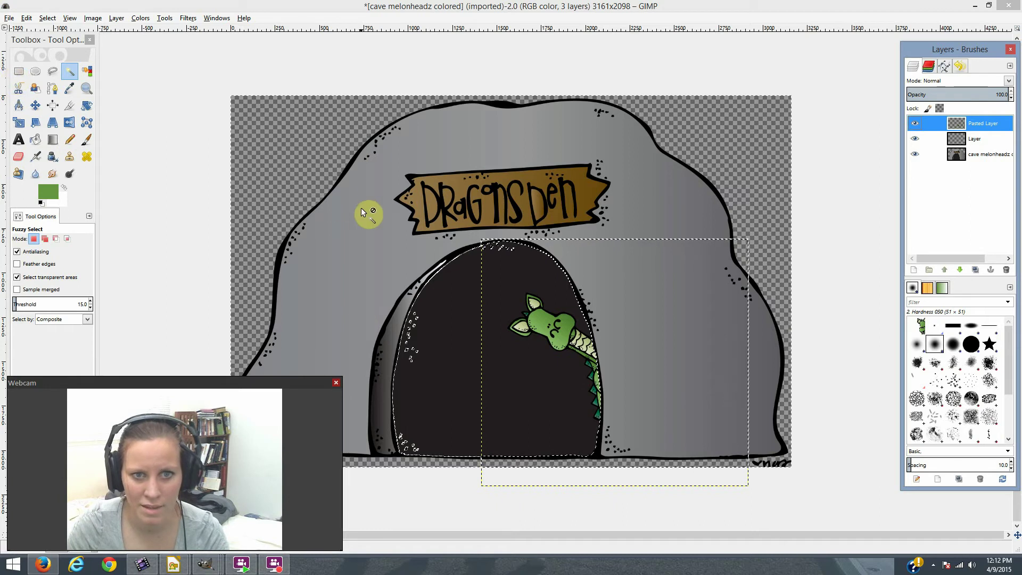
# Step: Export the cave image as cavewithfred melonheadz colored.png in the dragons melonheadz colored folder with the default PNG options
pyautogui.click(9, 19)
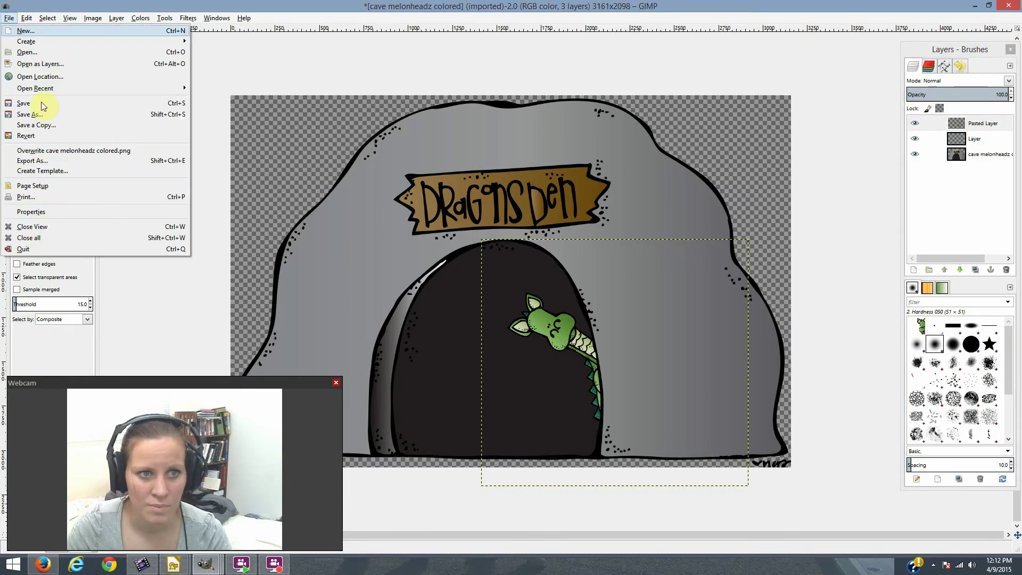
pyautogui.click(76, 162)
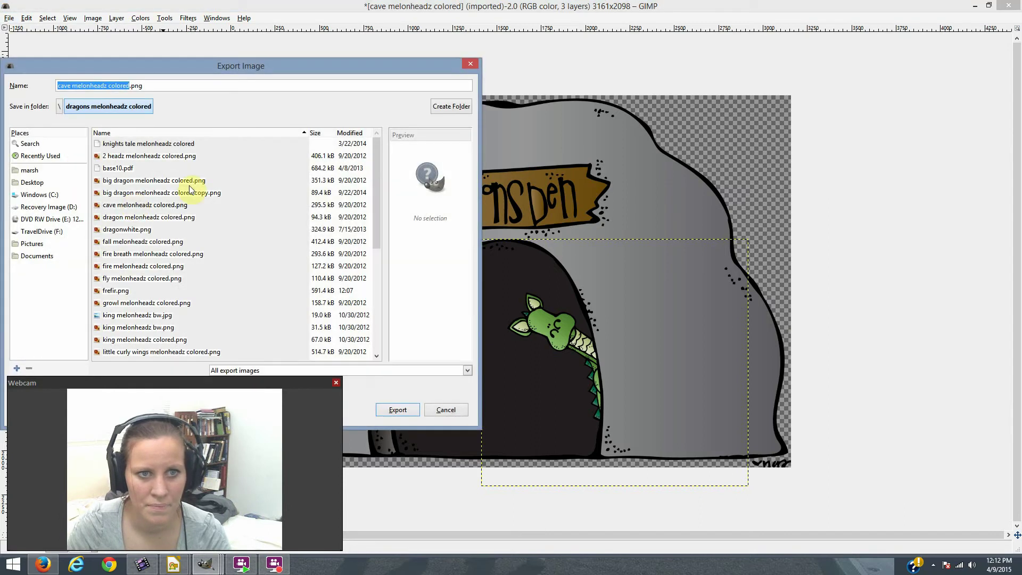
pyautogui.click(130, 86)
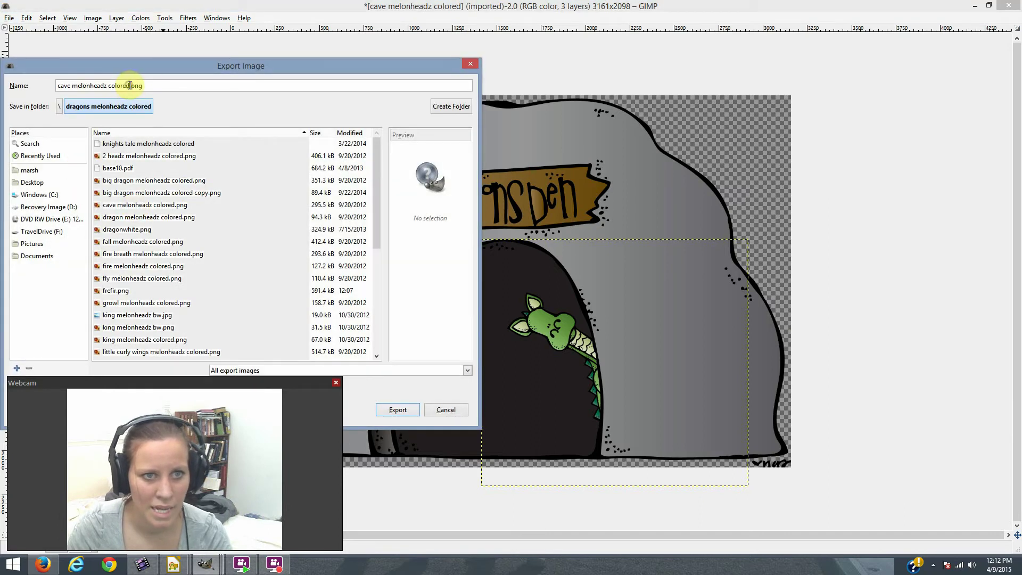
pyautogui.moveTo(127, 85); pyautogui.dragTo(60, 85)
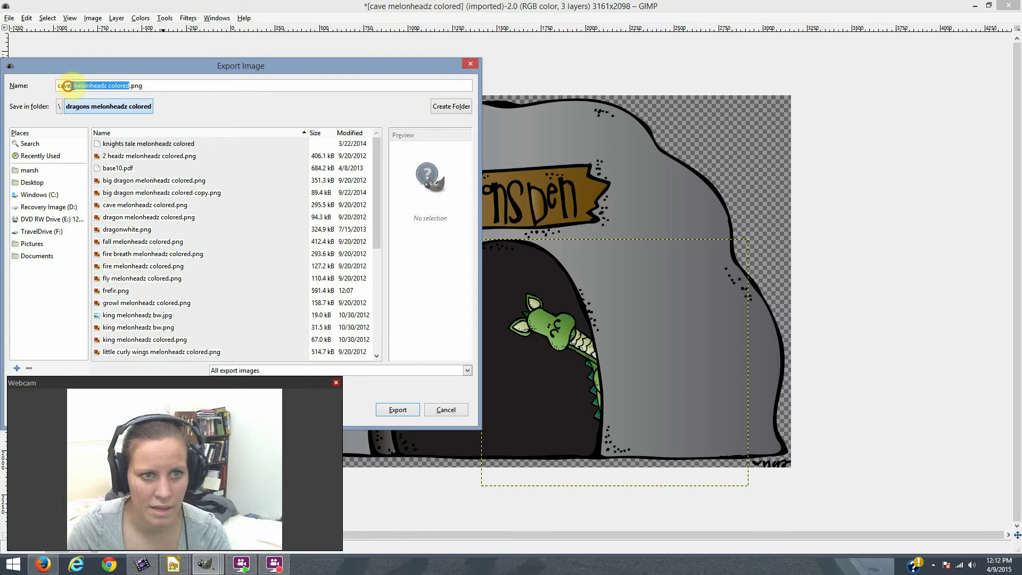
pyautogui.click(72, 85)
pyautogui.write('withfred')
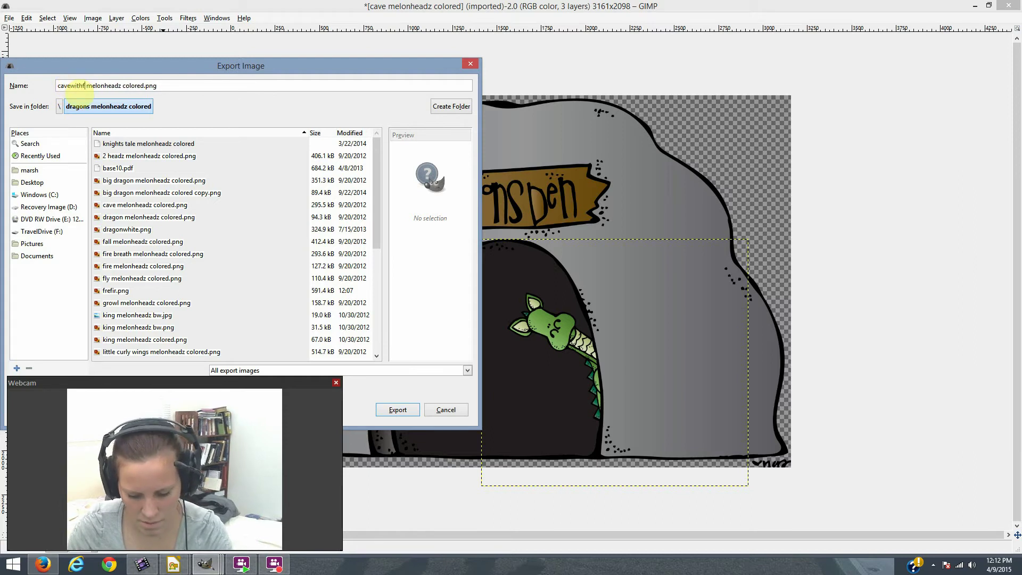
pyautogui.click(399, 410)
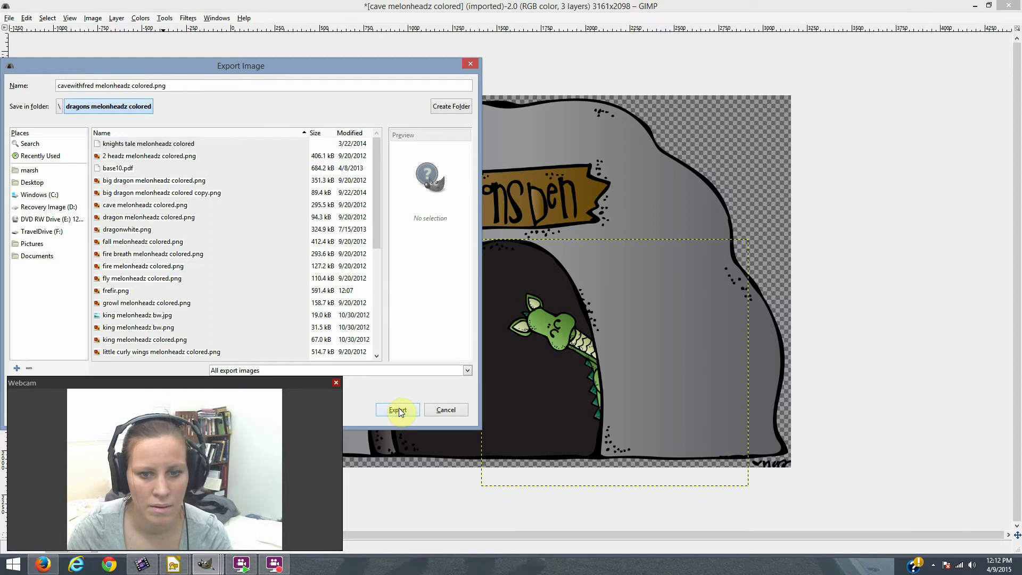
pyautogui.click(398, 409)
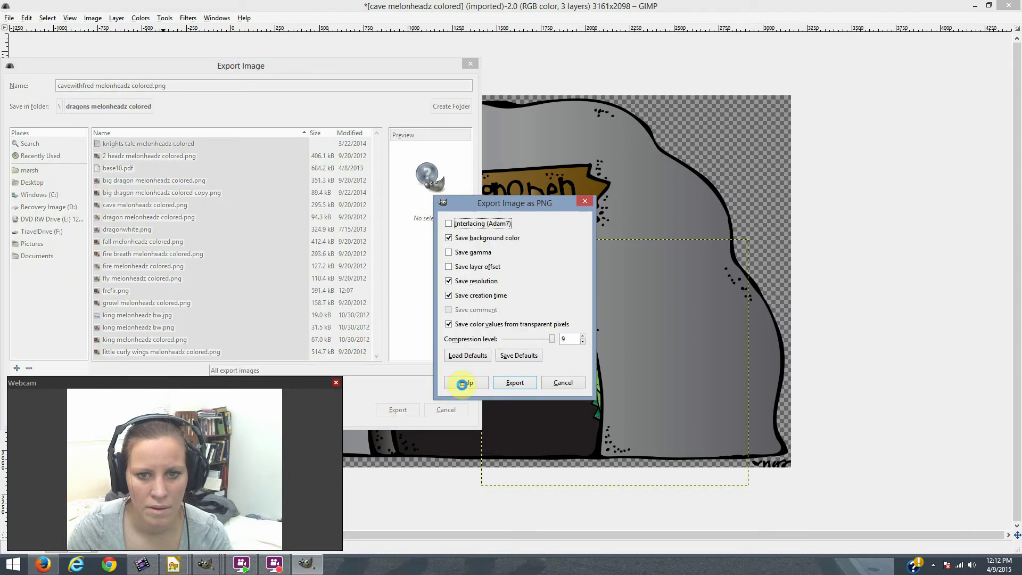
pyautogui.click(530, 384)
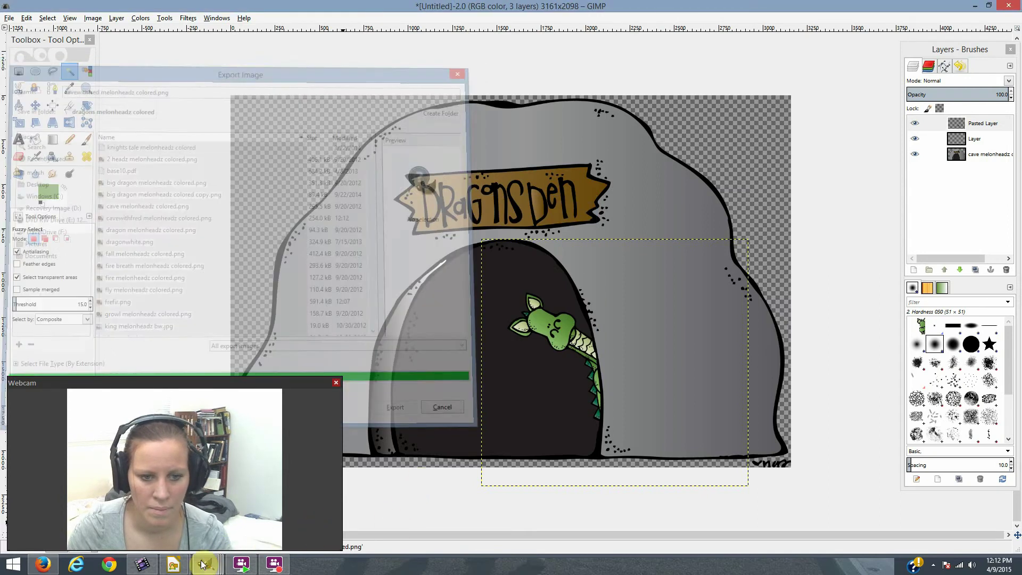
# Step: In the DragonTot.odg worksheet in LibreOffice Draw, replace the first cave in the second row with the cavewithfred melonheadz colored image
pyautogui.moveTo(183, 568)
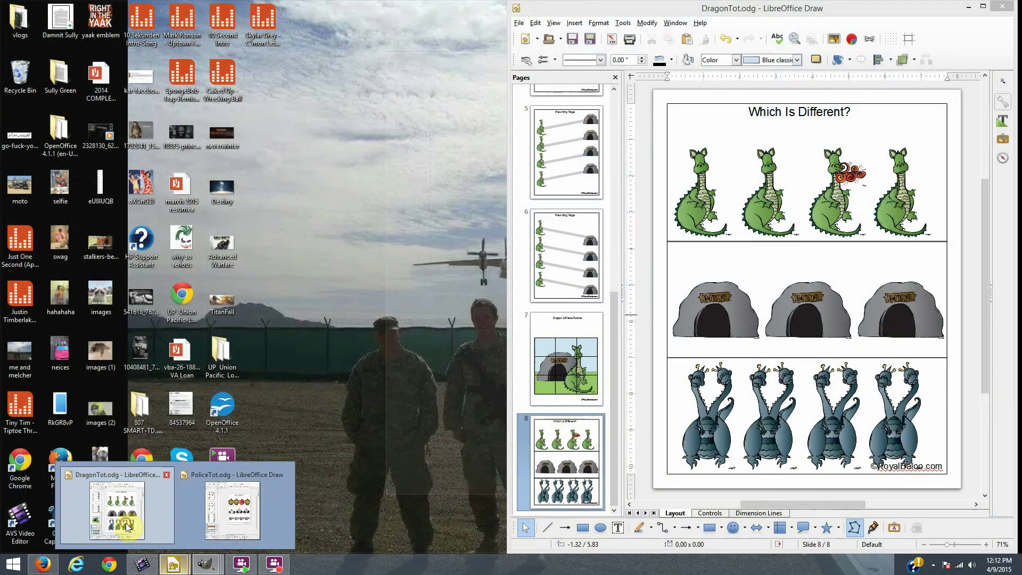
pyautogui.click(126, 523)
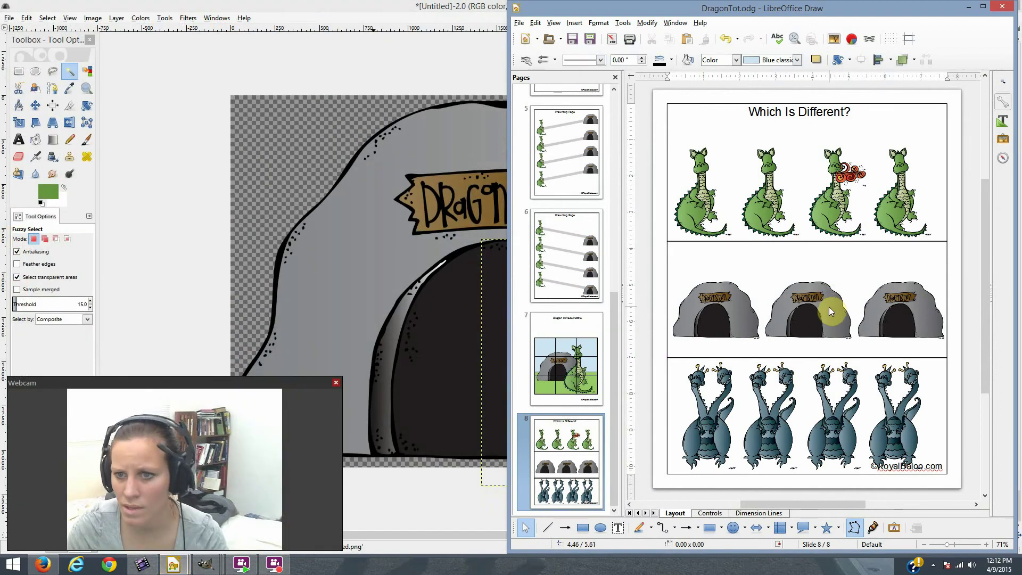
pyautogui.click(732, 316)
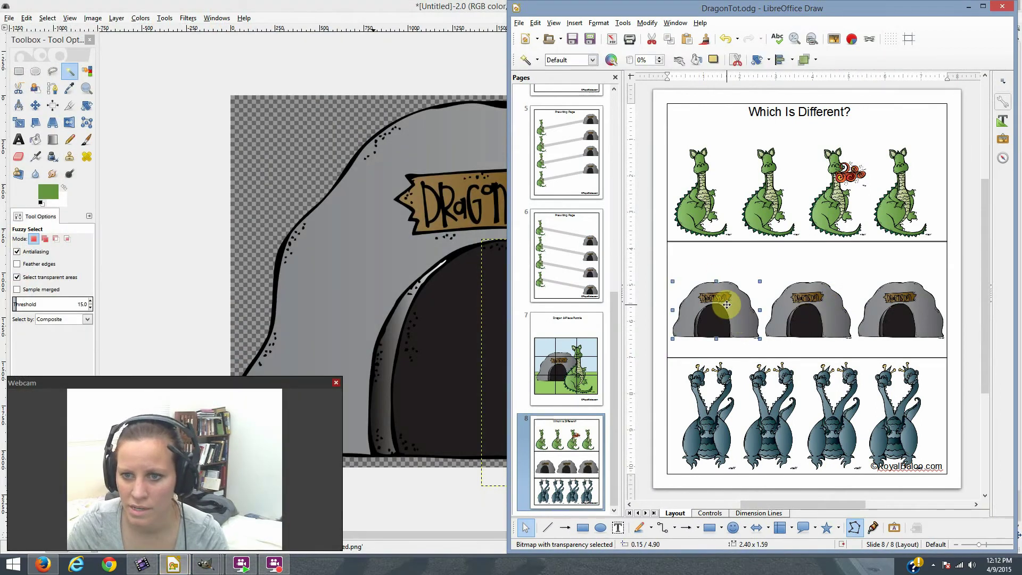
pyautogui.click(574, 22)
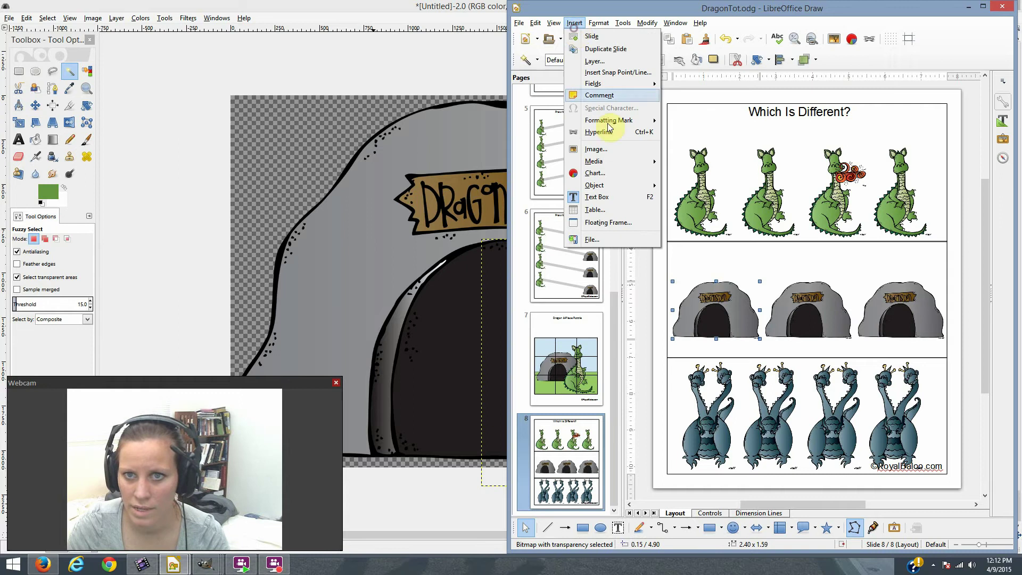
pyautogui.click(617, 149)
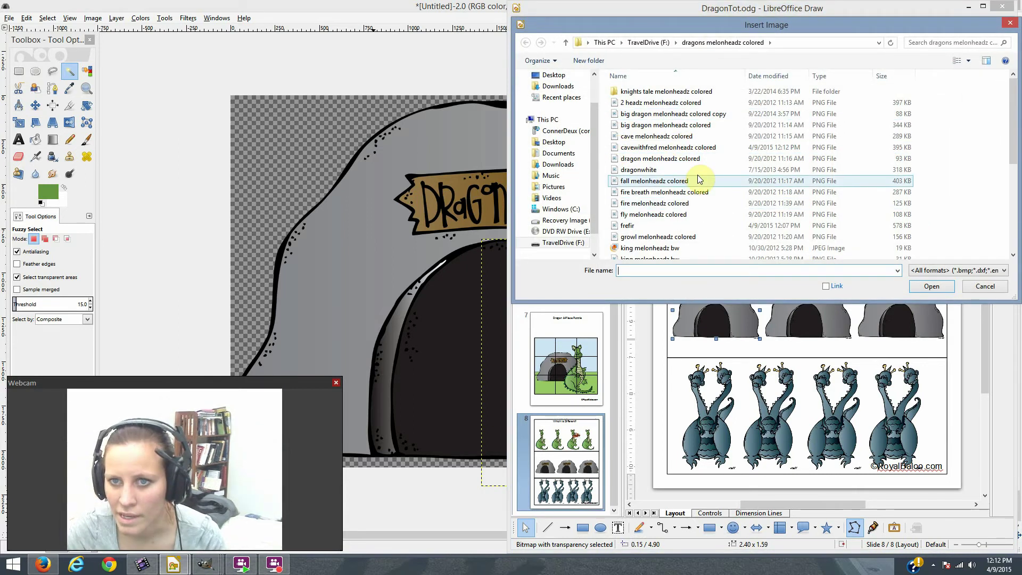
pyautogui.doubleClick(704, 149)
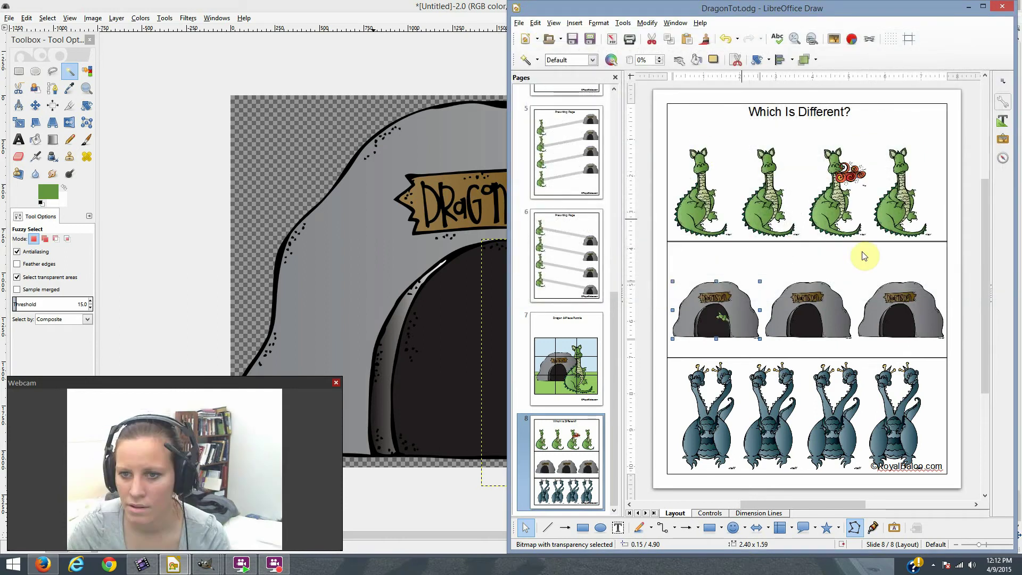
pyautogui.click(966, 272)
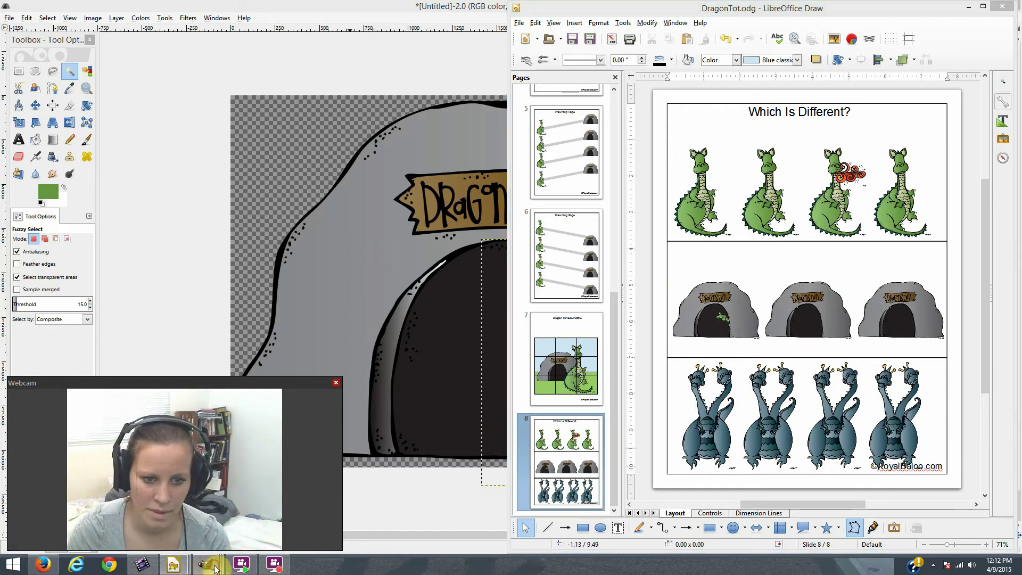
# Step: Switch to the 2 headz melonheadz colored image in GIMP and maximize its window
pyautogui.moveTo(213, 565)
pyautogui.click(315, 513)
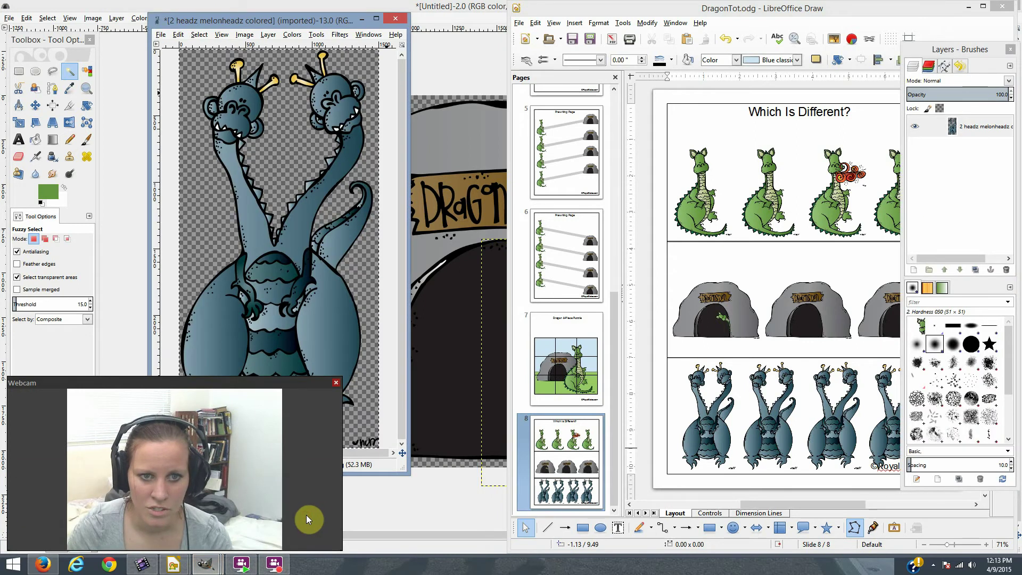
pyautogui.click(240, 260)
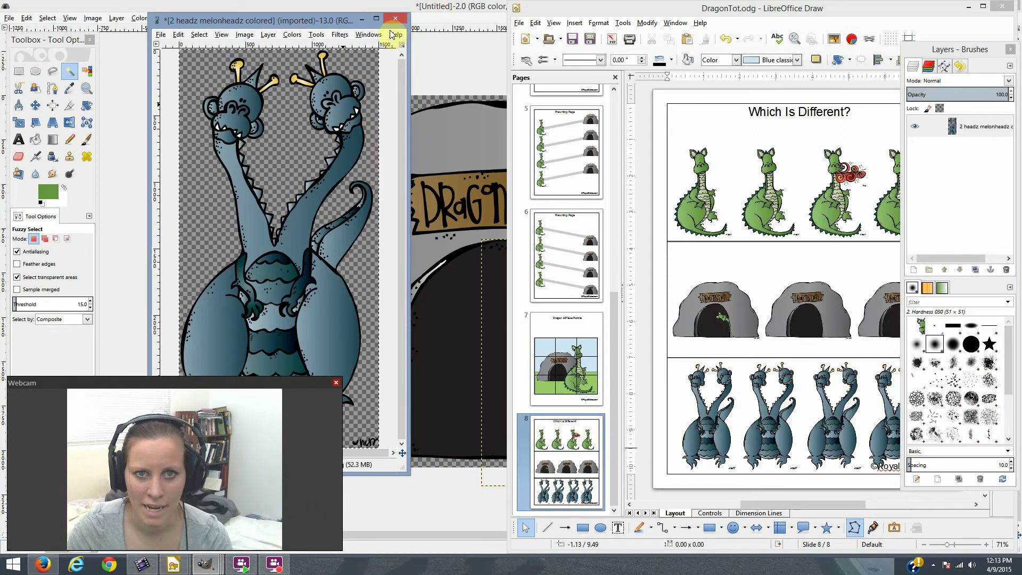
pyautogui.click(376, 21)
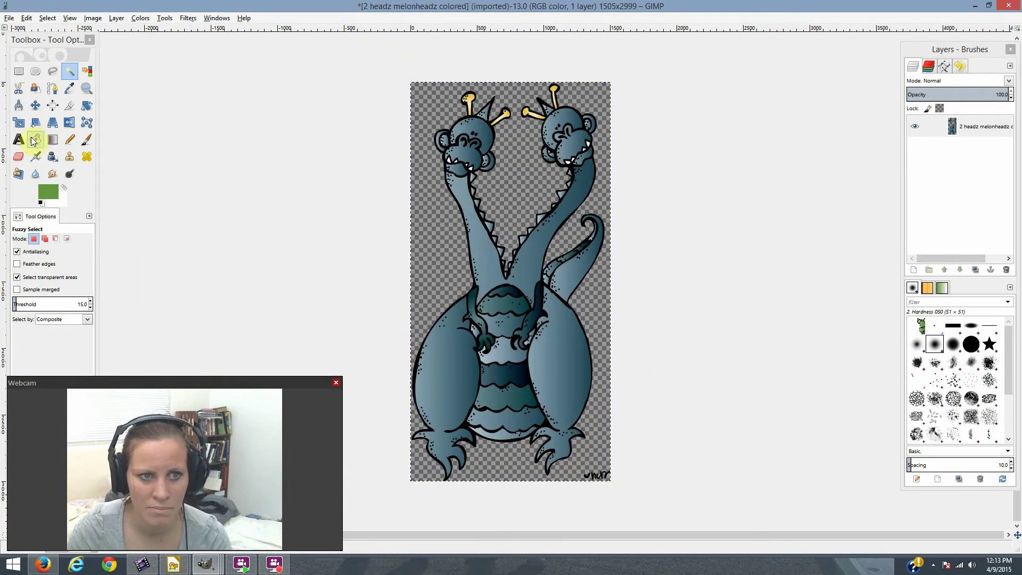
# Step: Erase the two-headed dragon's left head and neck down to the shoulder with the Eraser at size 326
pyautogui.click(19, 156)
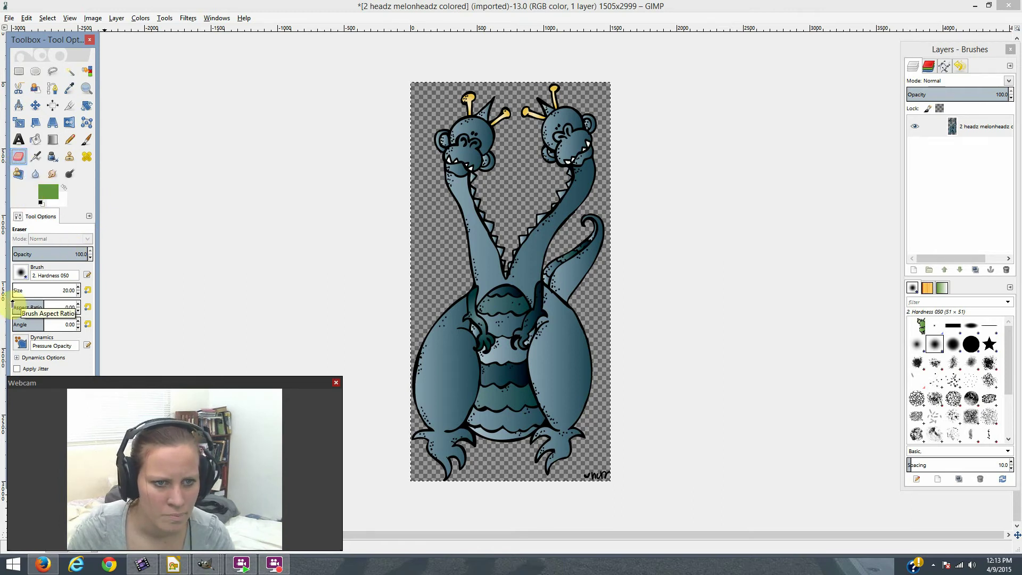
pyautogui.click(79, 287)
pyautogui.scroll(4, 79, 288)
pyautogui.moveTo(79, 289); pyautogui.dragTo(81, 291)
pyautogui.scroll(4, 80, 289)
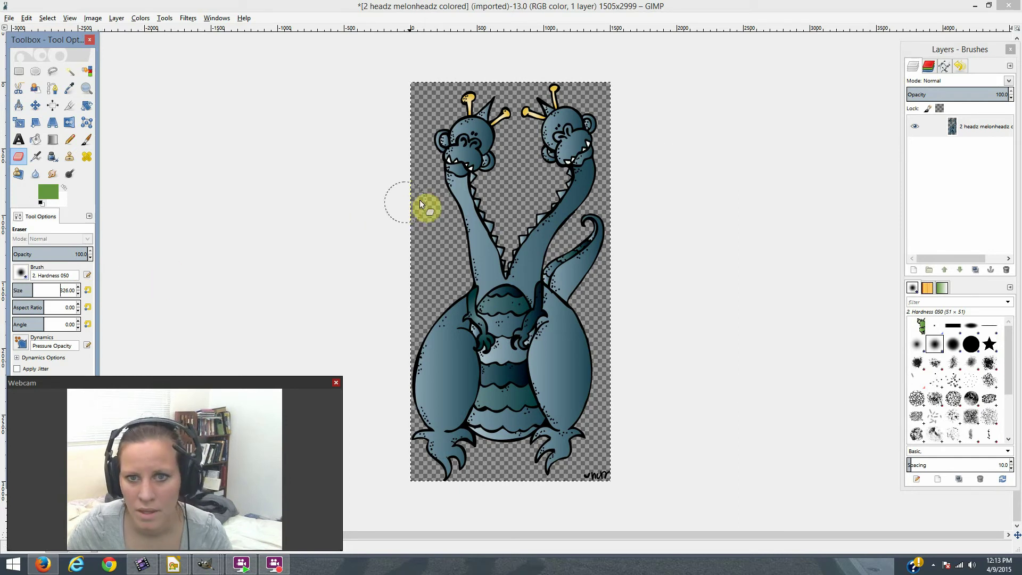
pyautogui.moveTo(459, 209)
pyautogui.mouseDown()
pyautogui.moveTo(474, 178)
pyautogui.moveTo(459, 170)
pyautogui.moveTo(458, 184)
pyautogui.moveTo(444, 140)
pyautogui.moveTo(498, 145)
pyautogui.moveTo(475, 172)
pyautogui.moveTo(418, 96)
pyautogui.moveTo(505, 109)
pyautogui.moveTo(471, 115)
pyautogui.moveTo(476, 83)
pyautogui.moveTo(474, 103)
pyautogui.mouseUp()
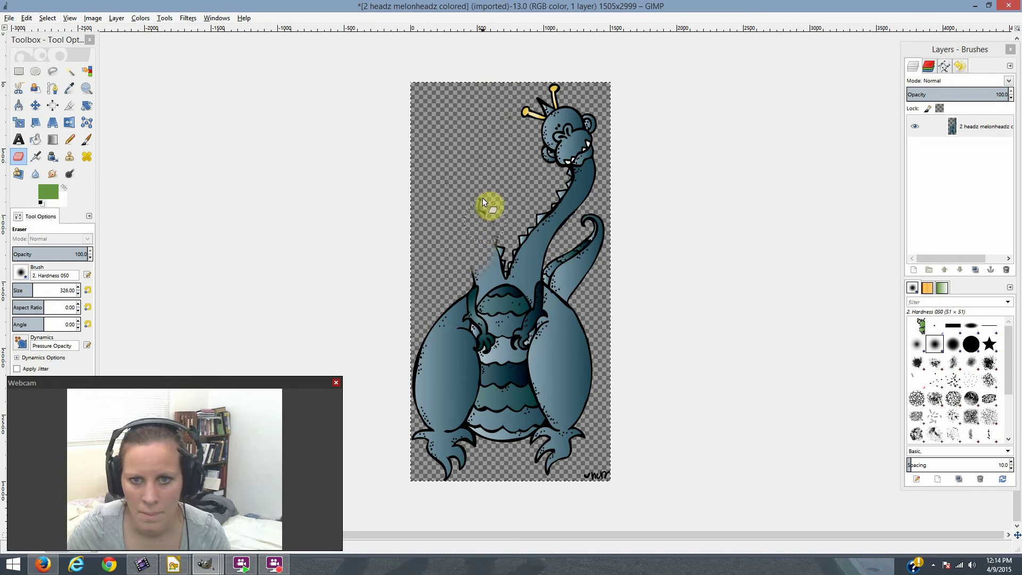
pyautogui.moveTo(483, 208); pyautogui.dragTo(488, 262)
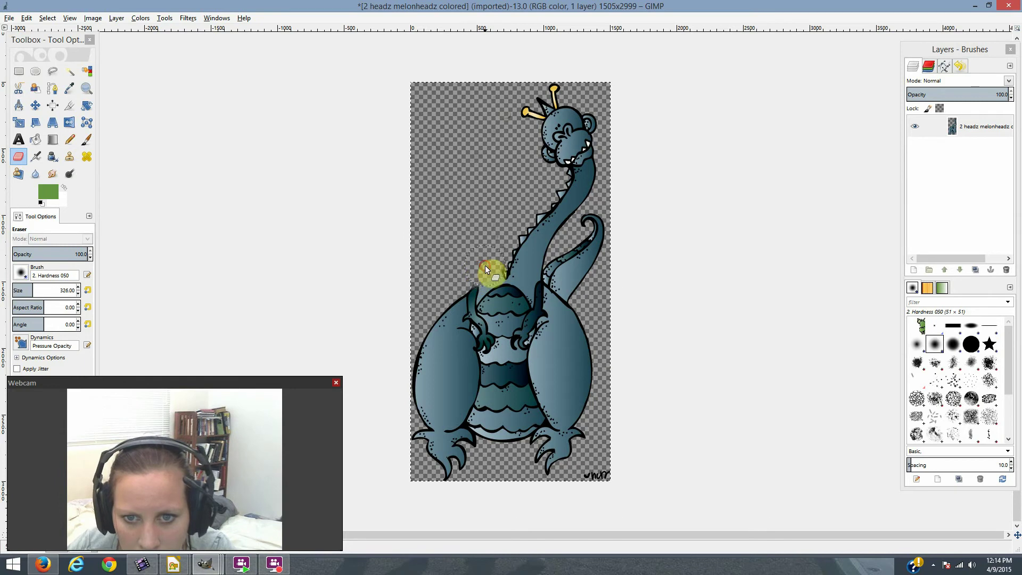
pyautogui.moveTo(493, 263)
pyautogui.mouseDown()
pyautogui.moveTo(503, 261)
pyautogui.moveTo(491, 265)
pyautogui.mouseUp()
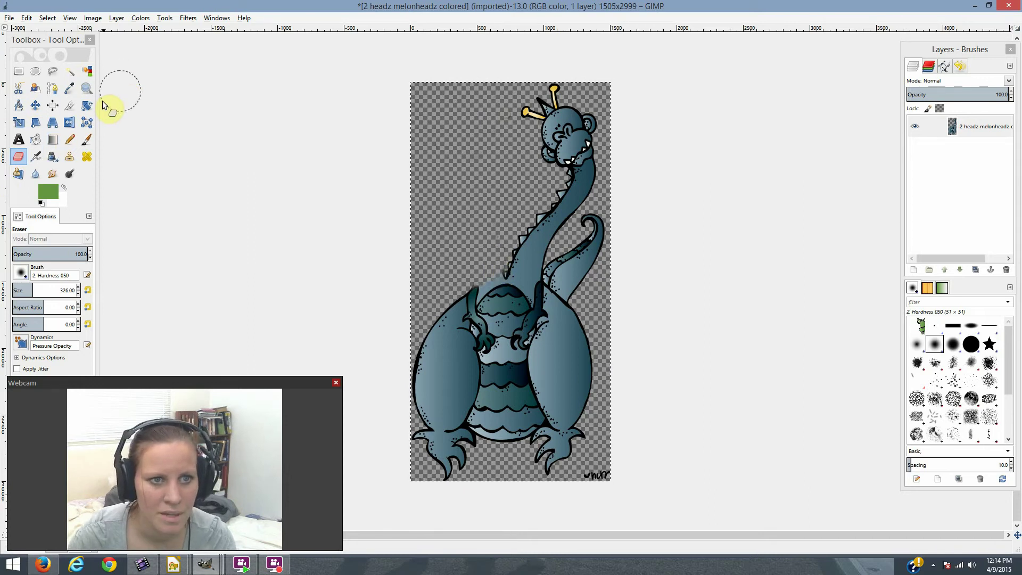
# Step: Erase the faint smudges left in the transparent area where the dragon's left head was, with the Eraser at size 326
pyautogui.click(88, 91)
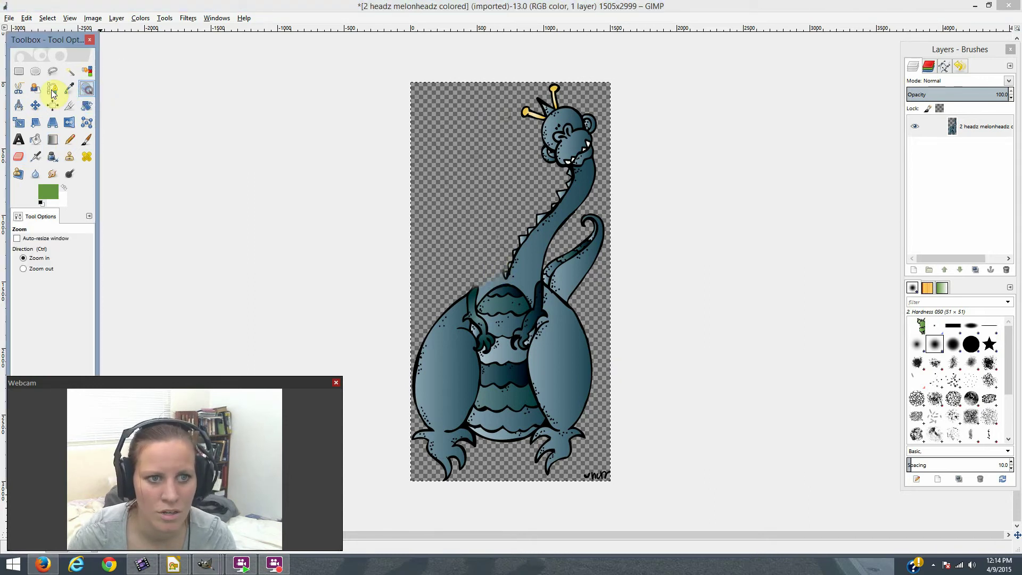
pyautogui.moveTo(501, 281); pyautogui.dragTo(501, 287)
pyautogui.click(500, 286)
pyautogui.click(491, 286)
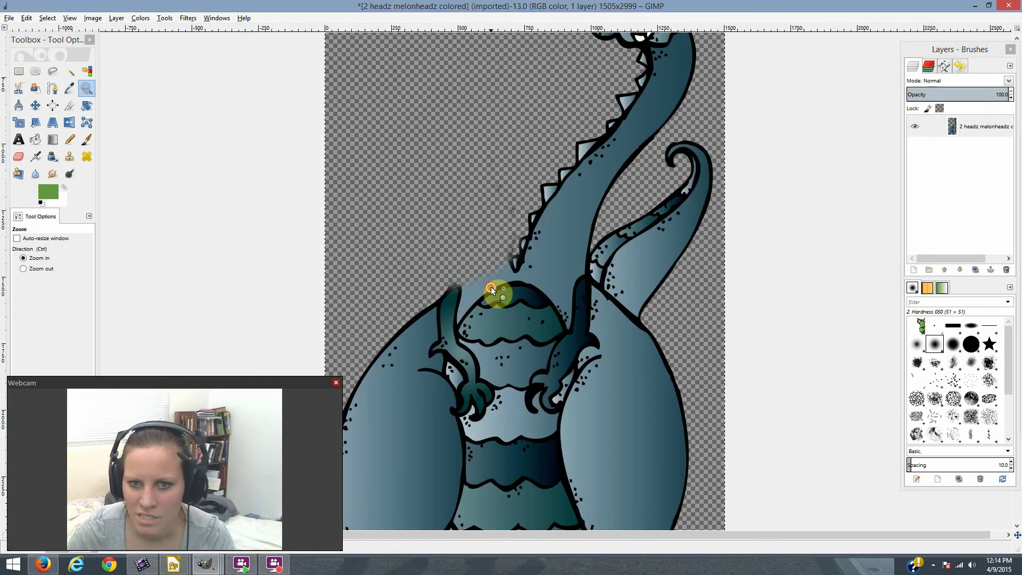
pyautogui.click(490, 287)
pyautogui.click(493, 289)
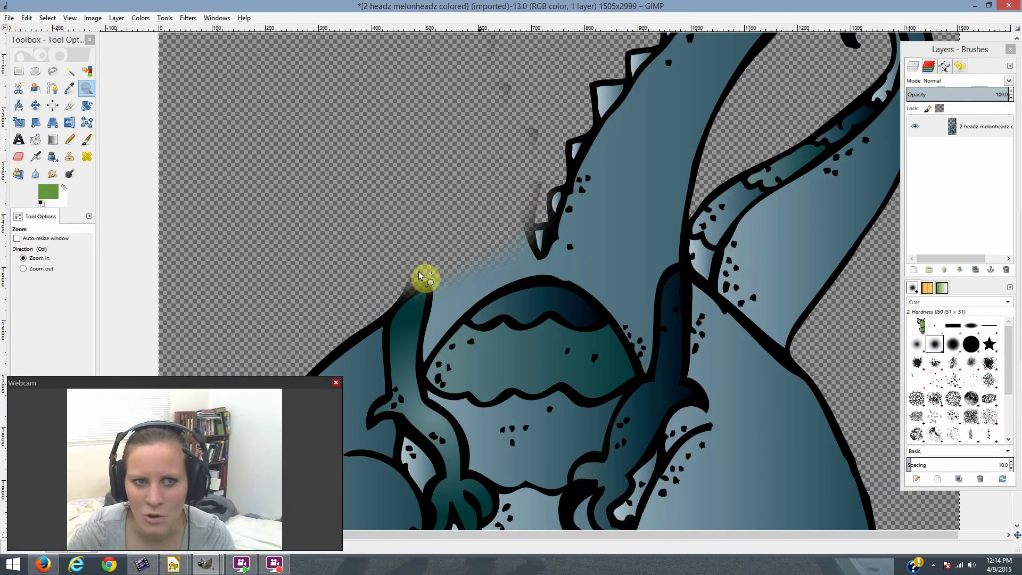
pyautogui.click(15, 157)
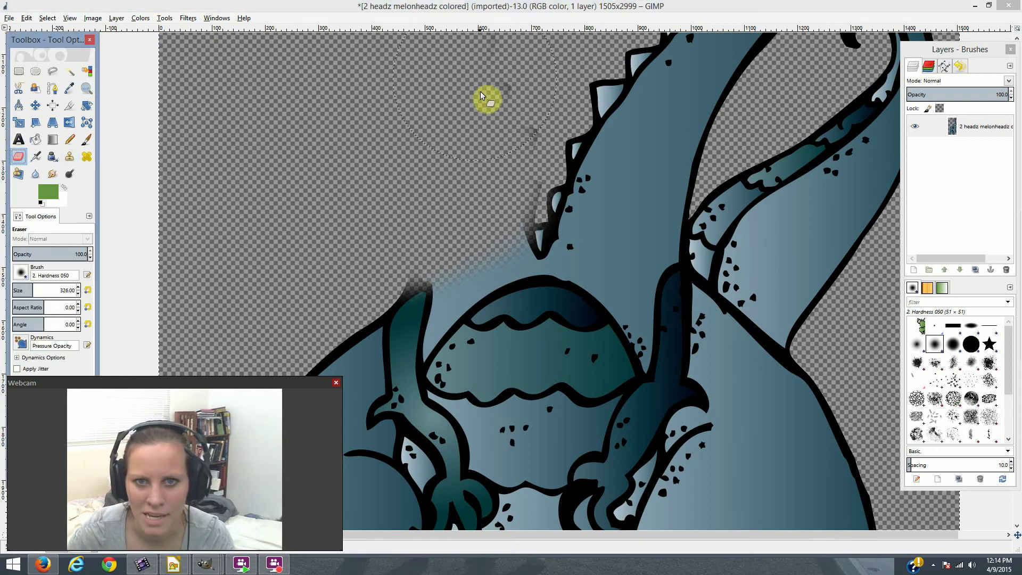
pyautogui.scroll(10, 476, 107)
pyautogui.scroll(8, 469, 235)
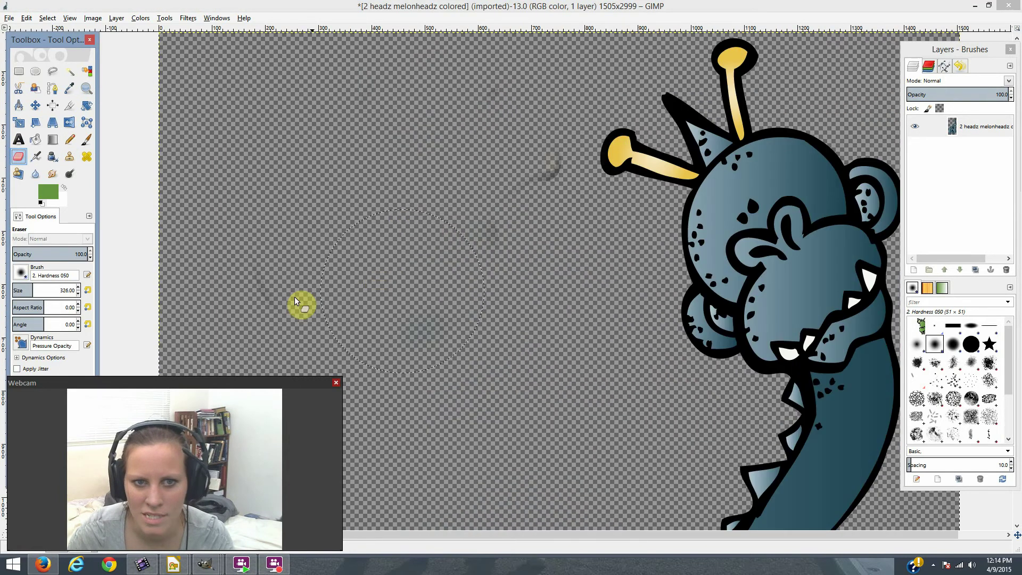
pyautogui.moveTo(438, 234)
pyautogui.mouseDown()
pyautogui.moveTo(506, 204)
pyautogui.moveTo(541, 155)
pyautogui.moveTo(431, 68)
pyautogui.moveTo(263, 58)
pyautogui.mouseUp()
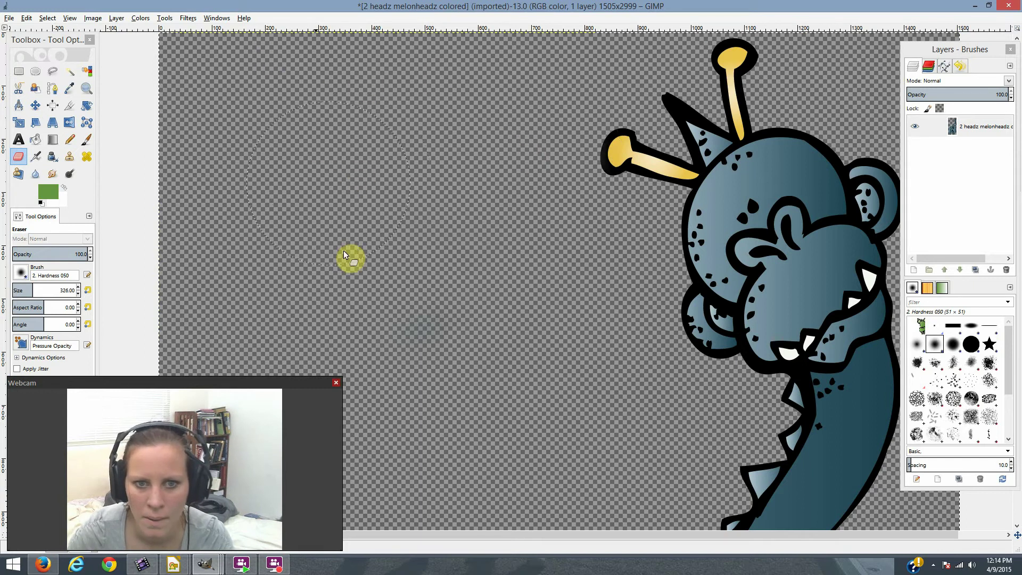
# Step: Reduce the Eraser size to 212 and erase the leftover smudges beside the lower neck spikes and above the dragon's shoulder
pyautogui.scroll(-10, 344, 203)
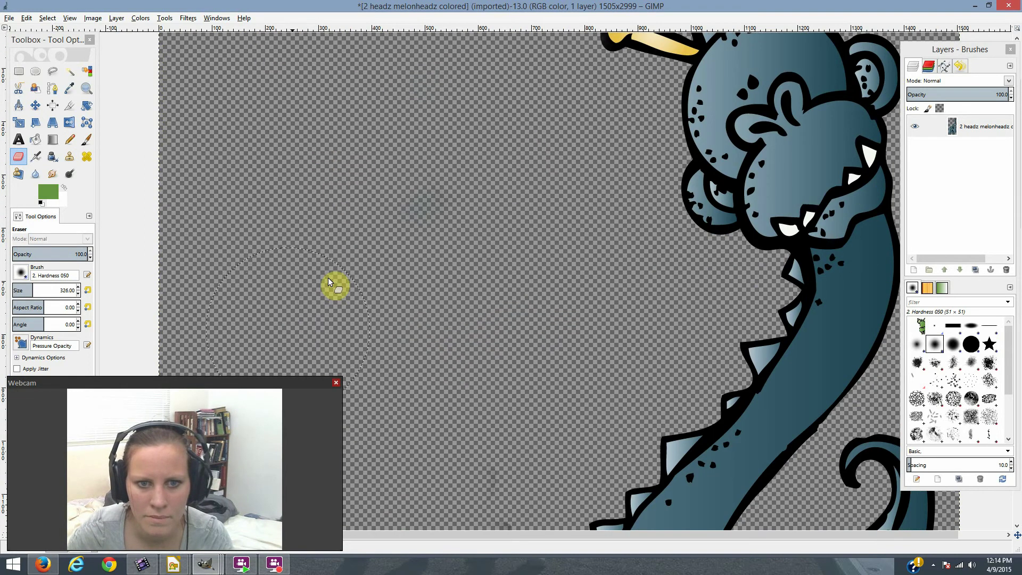
pyautogui.scroll(-5, 335, 288)
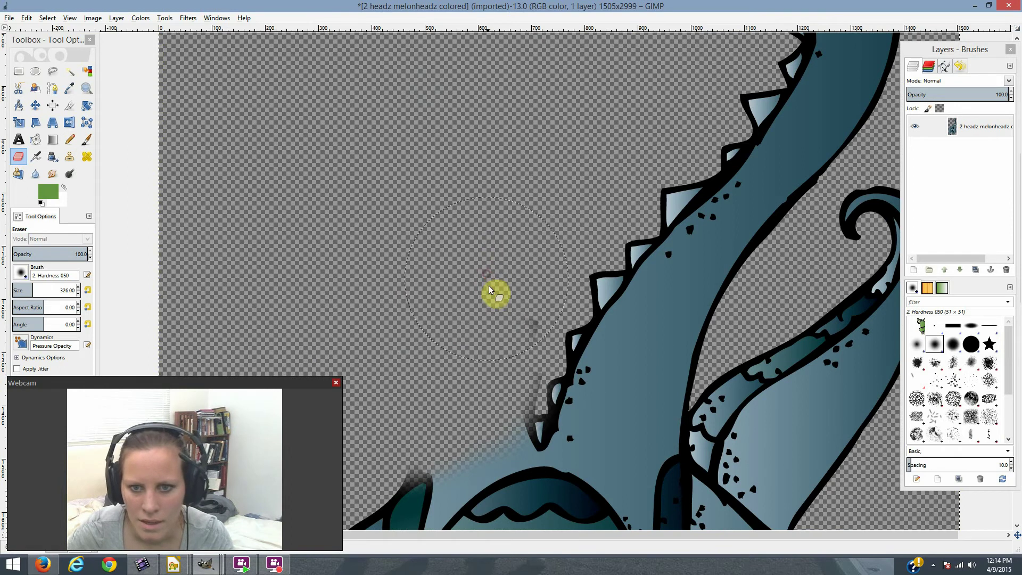
pyautogui.click(503, 298)
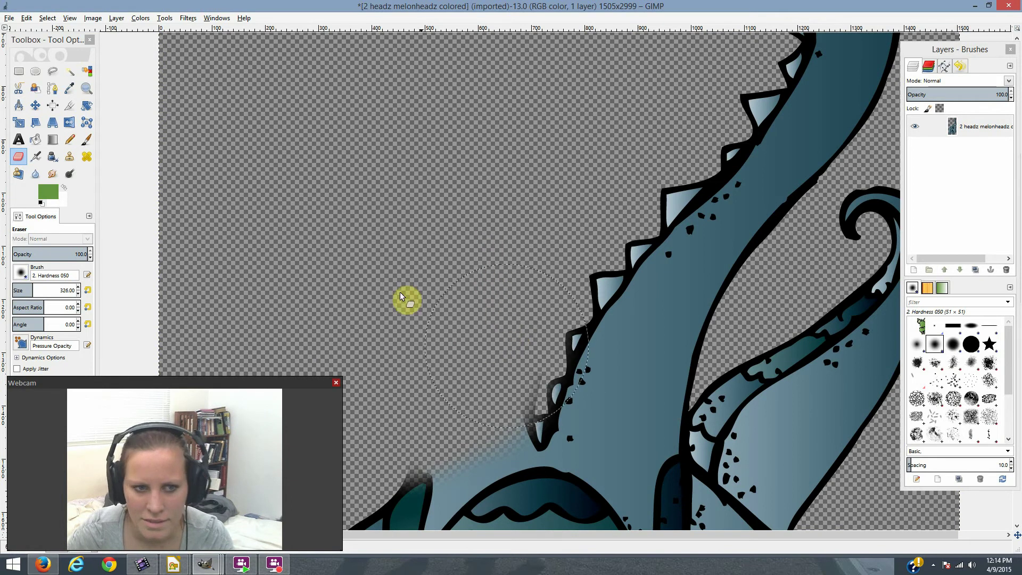
pyautogui.click(78, 293)
pyautogui.click(78, 298)
pyautogui.scroll(-5, 354, 369)
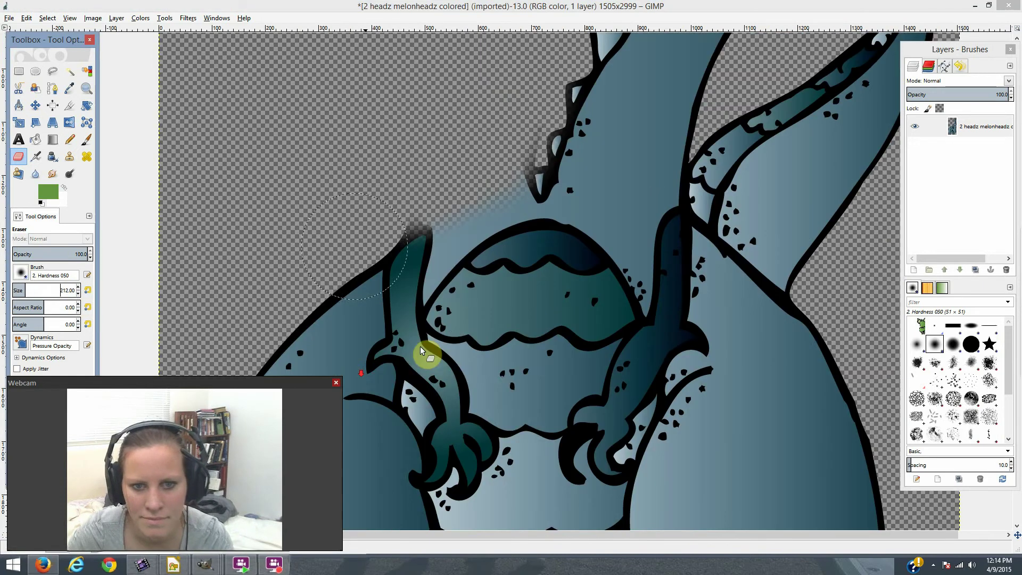
pyautogui.scroll(3, 481, 248)
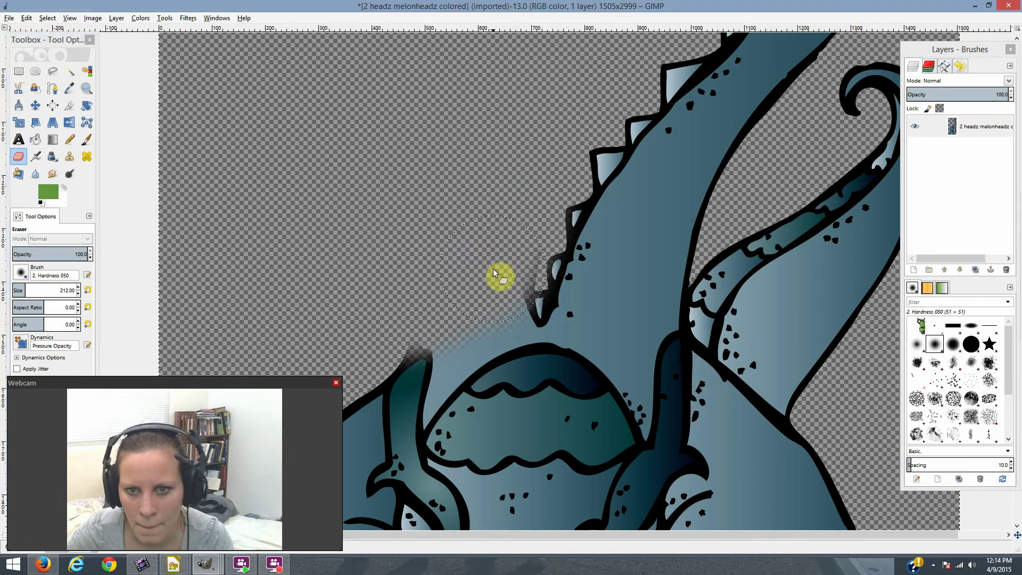
pyautogui.moveTo(505, 263)
pyautogui.mouseDown()
pyautogui.moveTo(507, 276)
pyautogui.moveTo(516, 264)
pyautogui.moveTo(401, 305)
pyautogui.mouseUp()
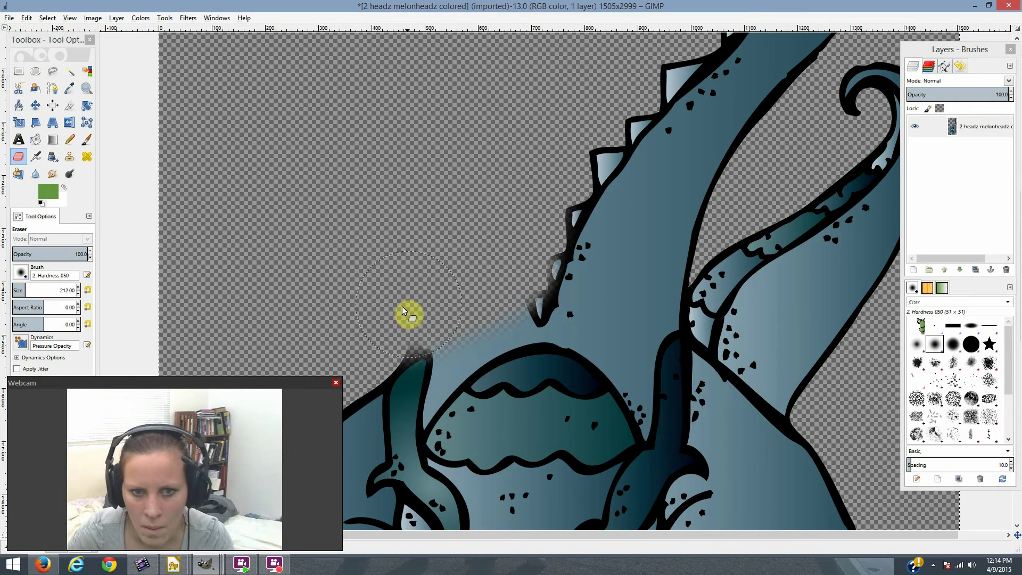
# Step: Turn on the Eraser's Hard edge option and trim the blurry edge from the top of the left arm to the neck base
pyautogui.moveTo(100, 382); pyautogui.dragTo(103, 471)
pyautogui.click(18, 407)
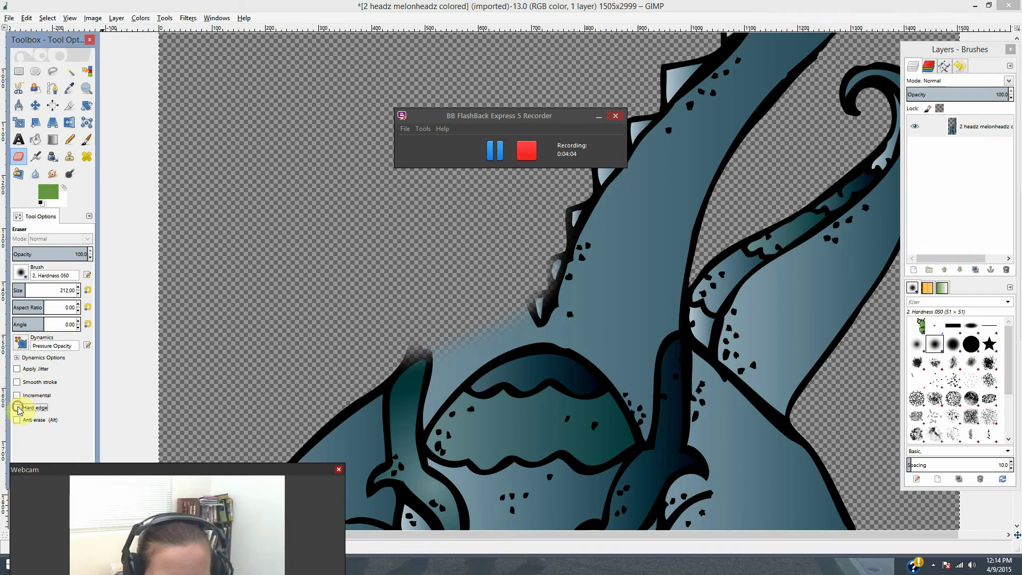
pyautogui.moveTo(386, 314); pyautogui.dragTo(478, 285)
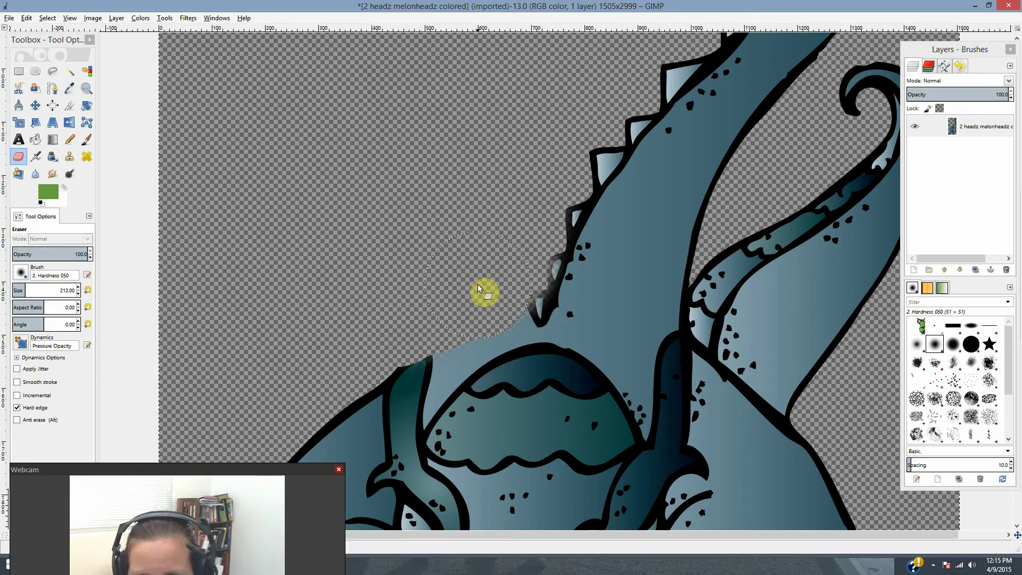
pyautogui.moveTo(486, 286); pyautogui.dragTo(488, 292)
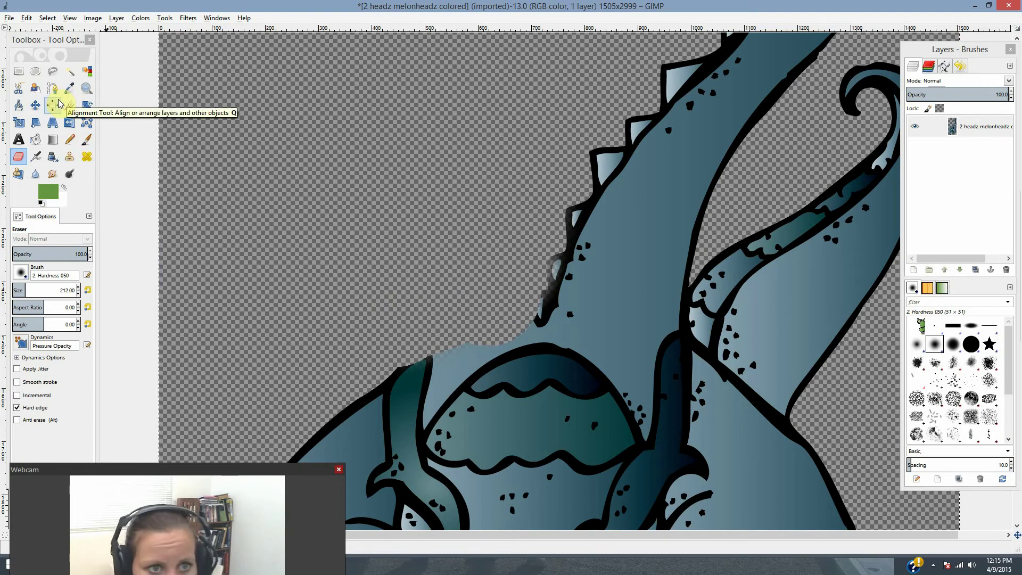
# Step: Paint a thin black outline across the top of the dragon's left arm with the Paintbrush at size 5
pyautogui.click(85, 138)
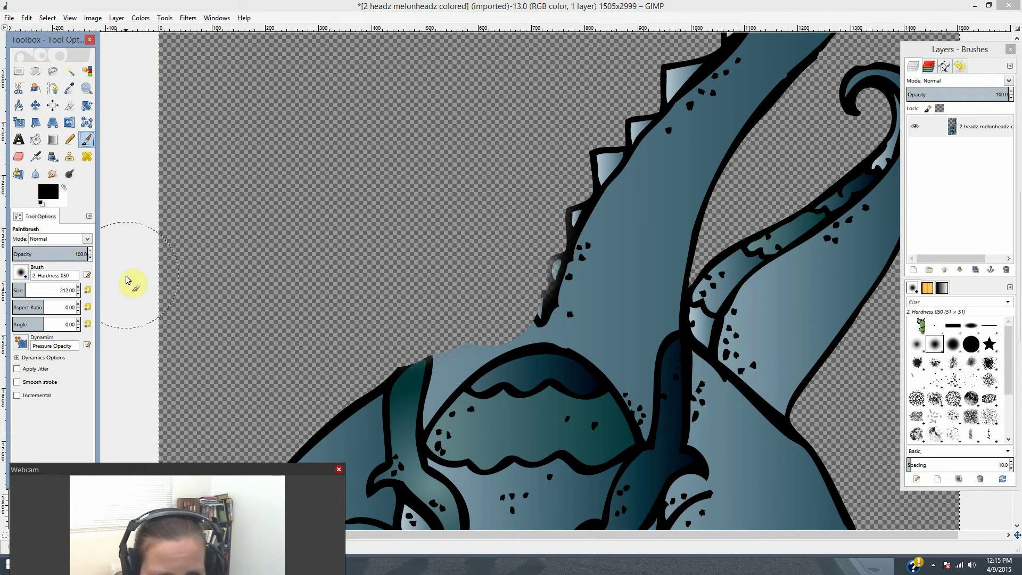
pyautogui.click(79, 294)
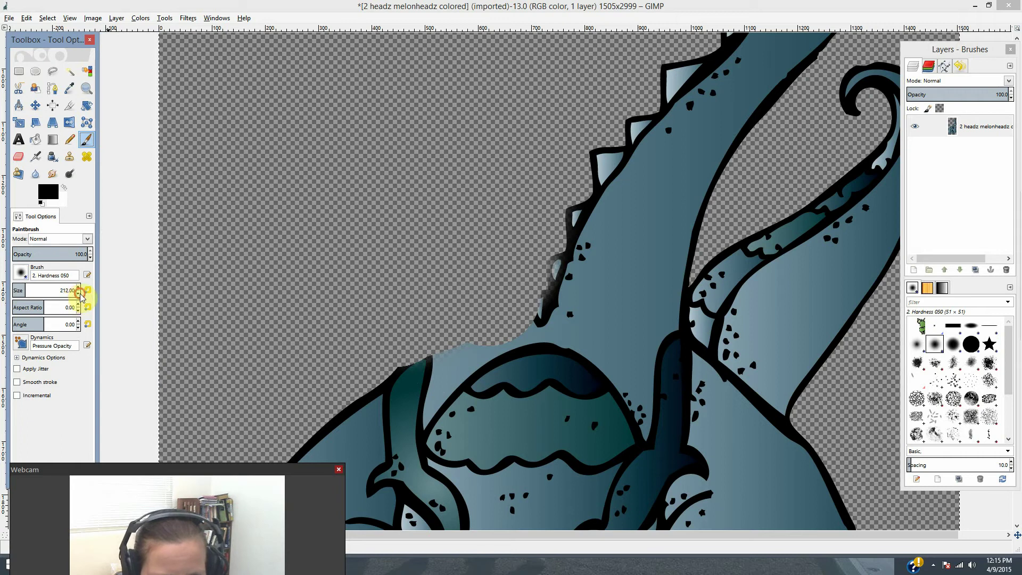
pyautogui.click(79, 294)
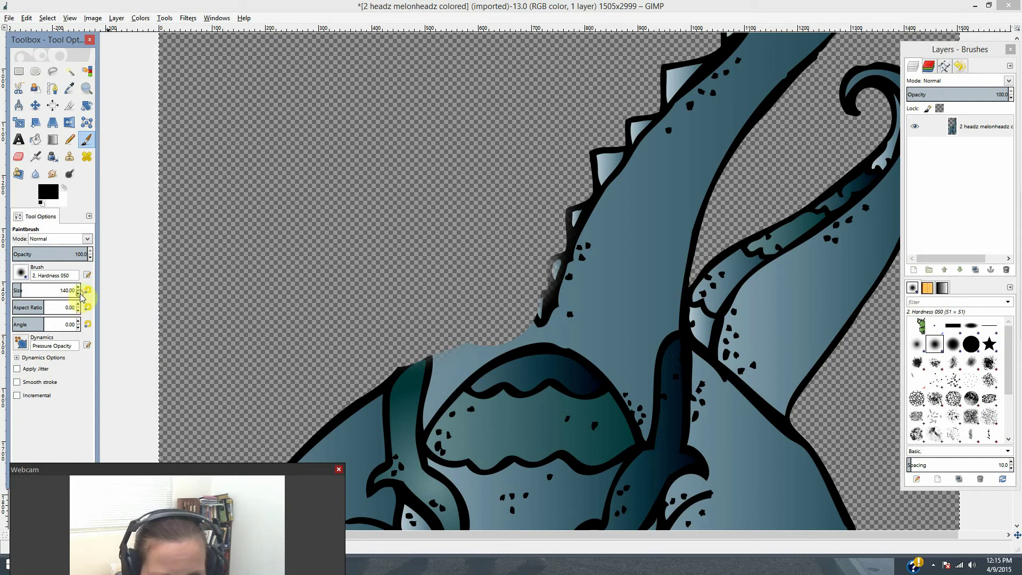
pyautogui.click(78, 294)
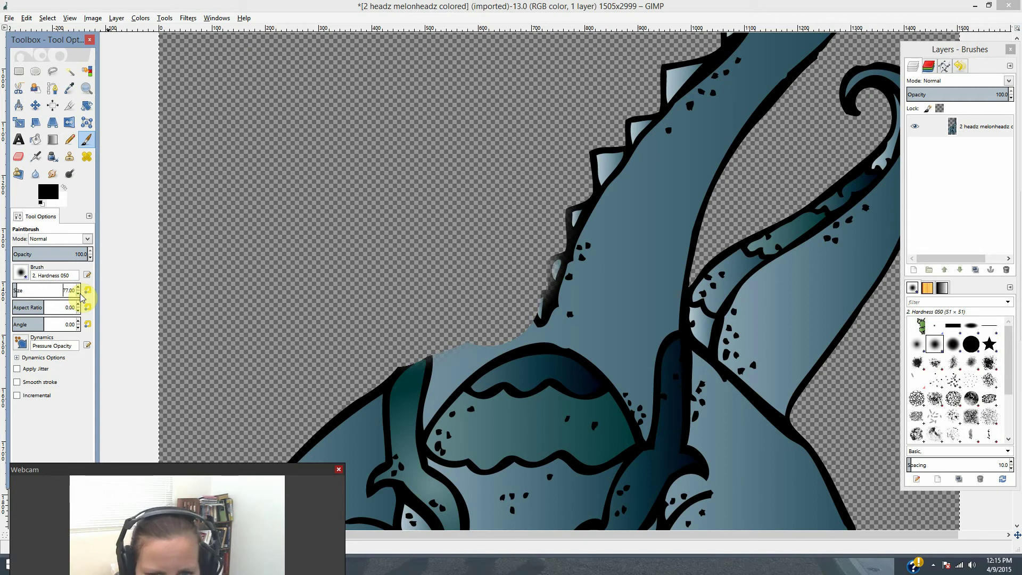
pyautogui.click(79, 294)
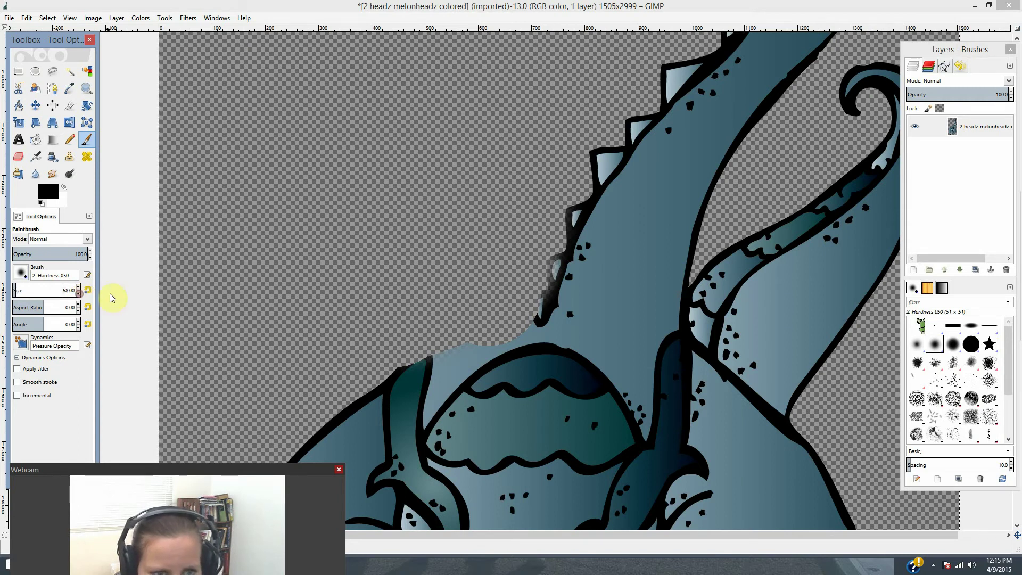
pyautogui.click(79, 294)
pyautogui.click(78, 294)
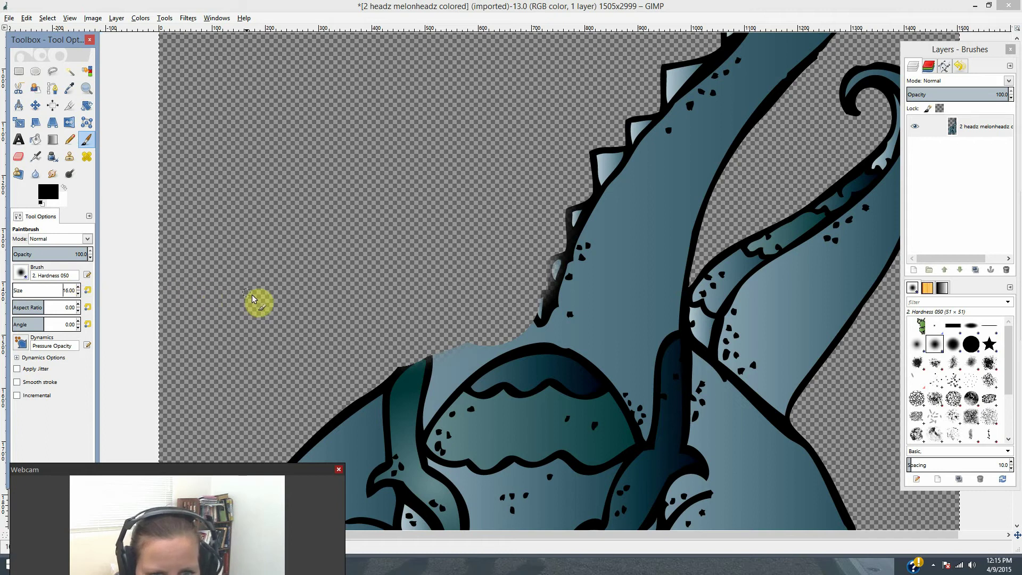
pyautogui.click(79, 295)
pyautogui.click(79, 295)
pyautogui.click(79, 294)
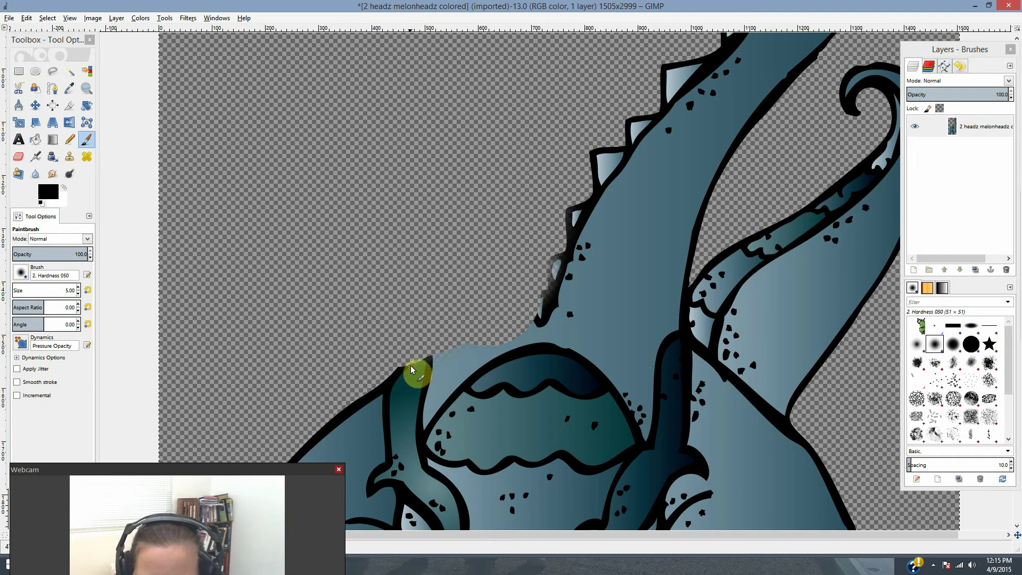
pyautogui.moveTo(412, 369); pyautogui.dragTo(426, 360)
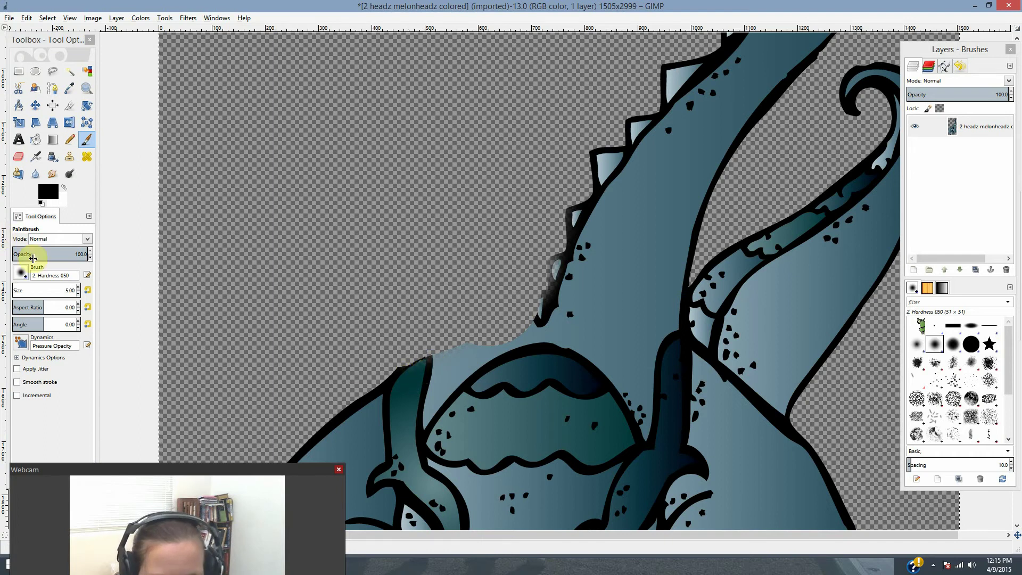
pyautogui.click(80, 288)
pyautogui.click(79, 288)
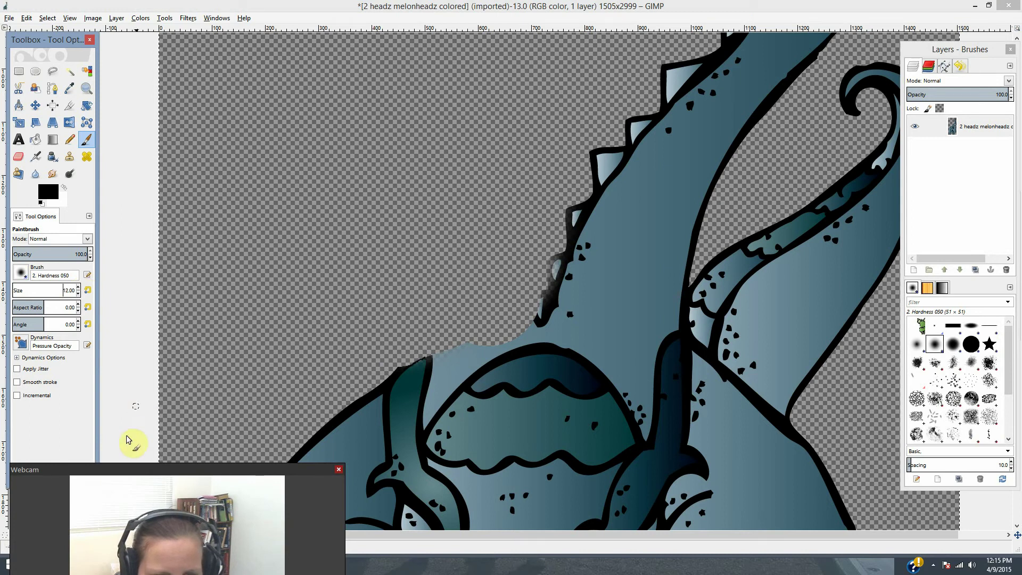
pyautogui.moveTo(114, 469); pyautogui.dragTo(100, 404)
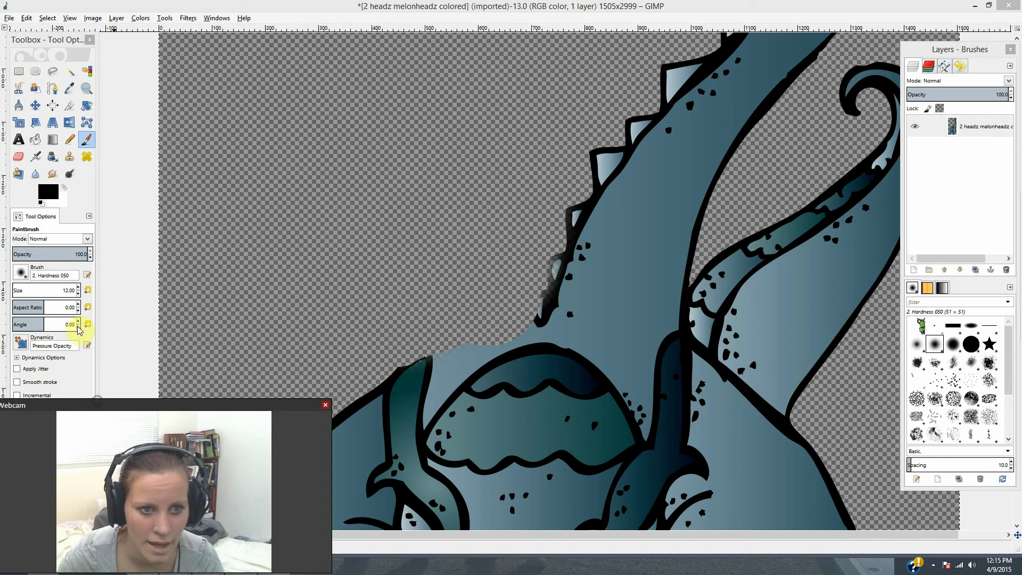
pyautogui.click(78, 288)
pyautogui.click(78, 287)
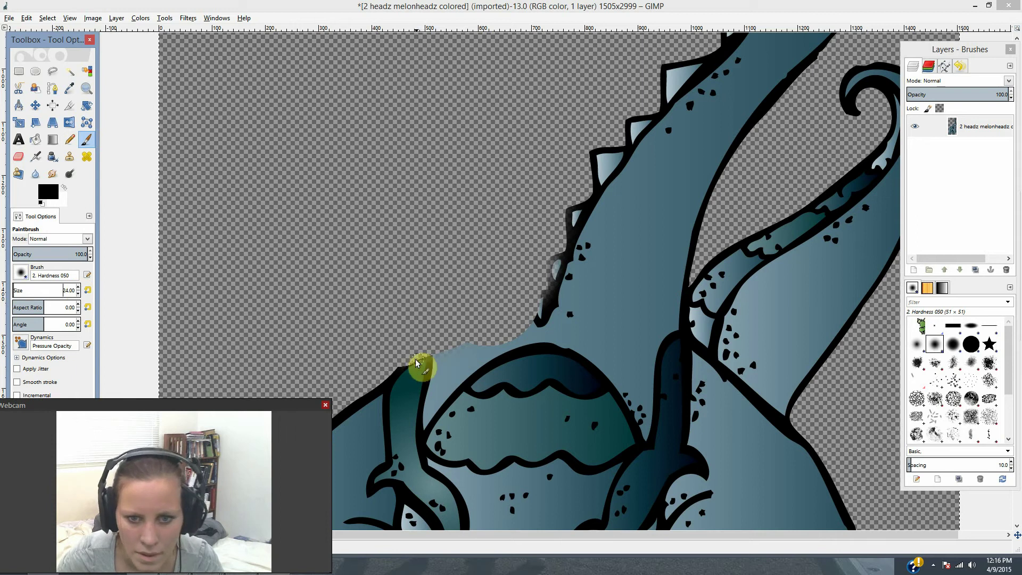
pyautogui.click(56, 290)
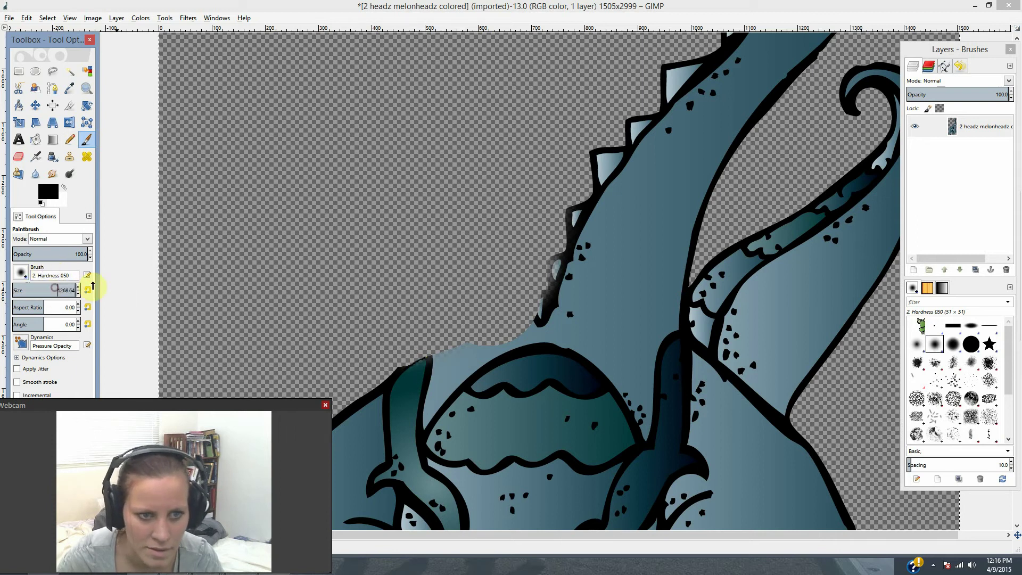
pyautogui.click(56, 290)
pyautogui.write('141')
pyautogui.press('Return')
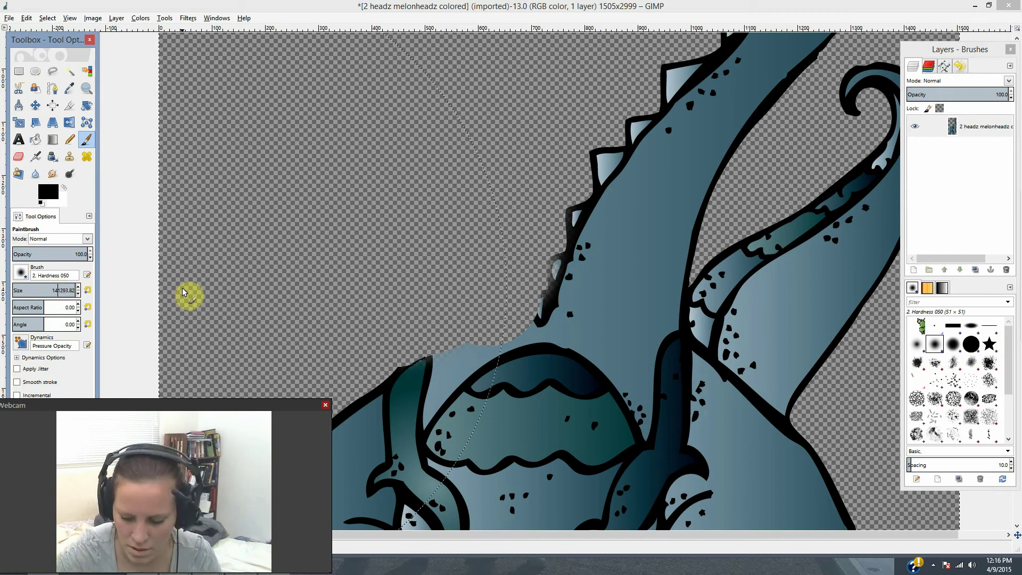
pyautogui.press('Delete')
pyautogui.press('Delete')
pyautogui.press('Delete')
pyautogui.press('Delete')
pyautogui.press('Delete')
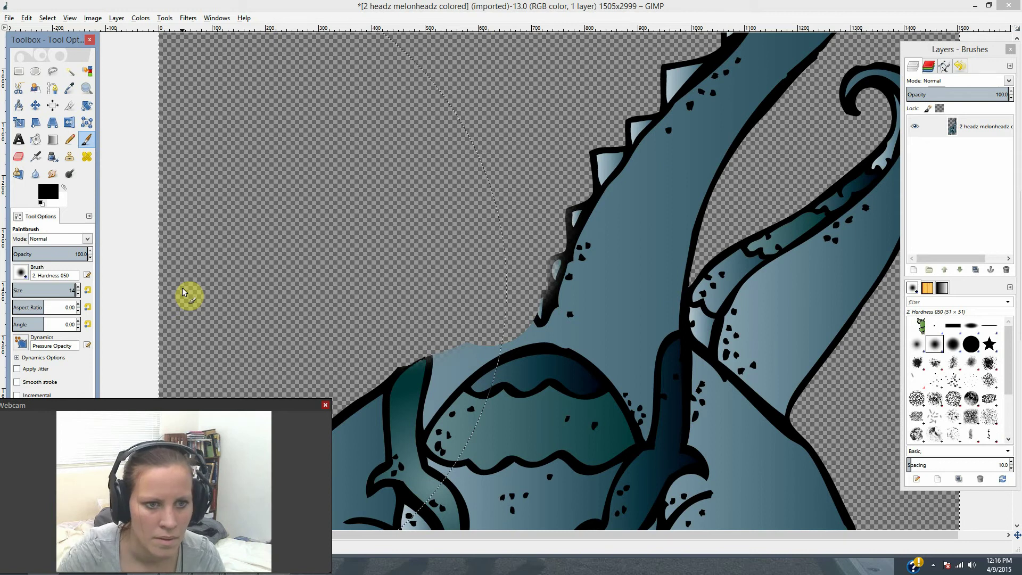
# Step: Set the Paintbrush size to 14 and paint a black outline along the erased shoulder edge from the left arm to the neck
pyautogui.scroll(-4, 297, 327)
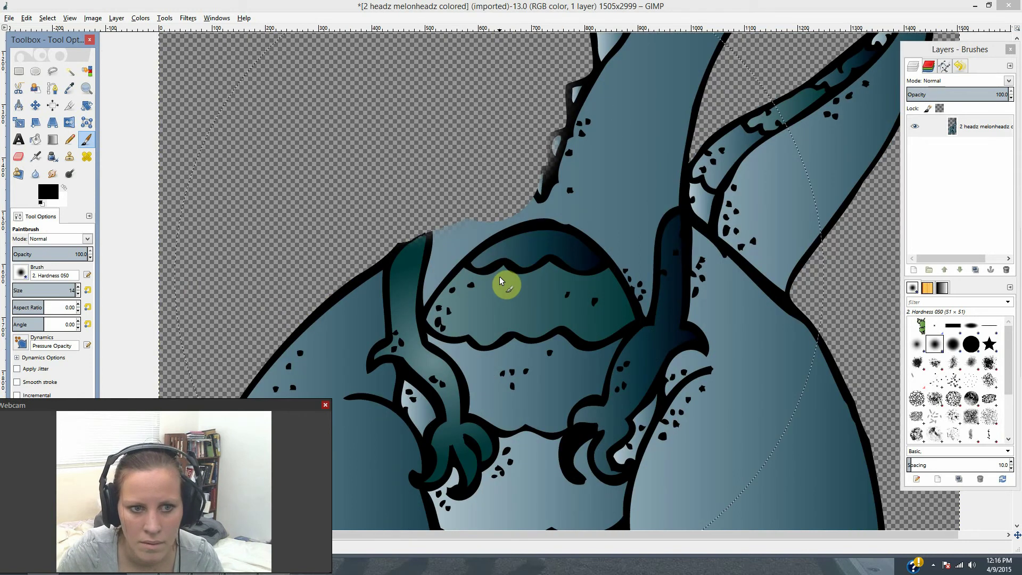
pyautogui.scroll(-4, 78, 294)
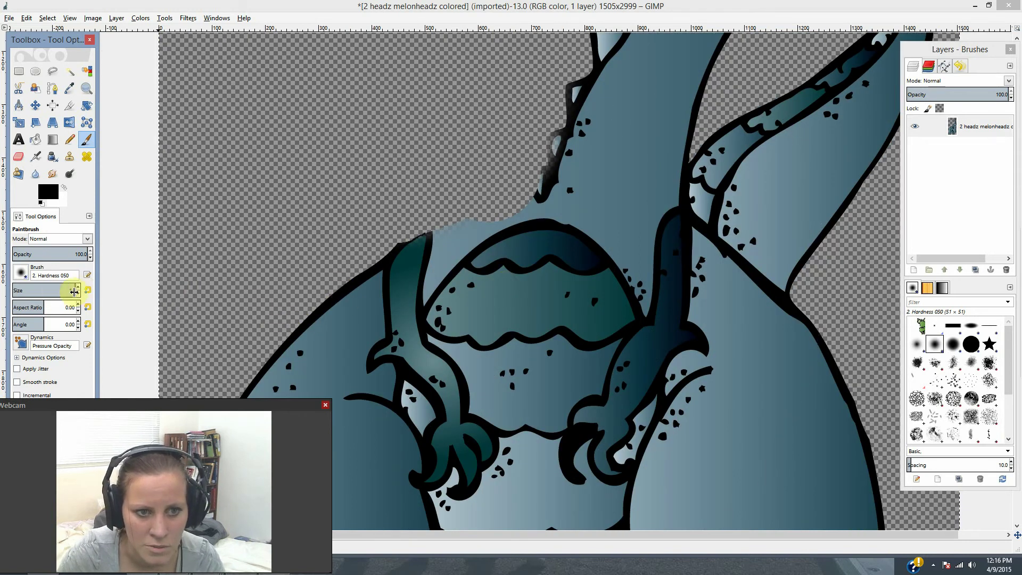
pyautogui.scroll(-9, 80, 293)
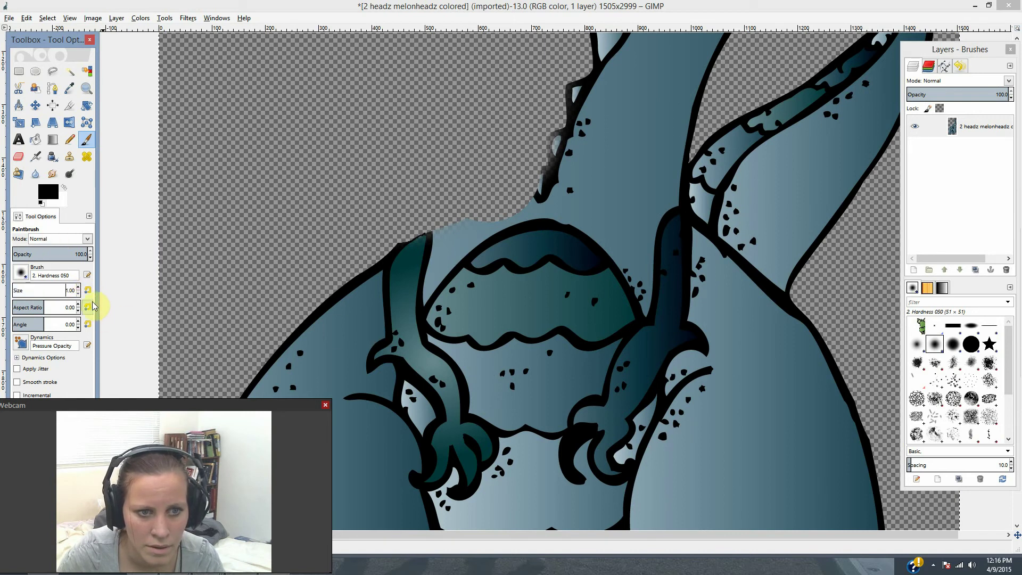
pyautogui.scroll(12, 79, 289)
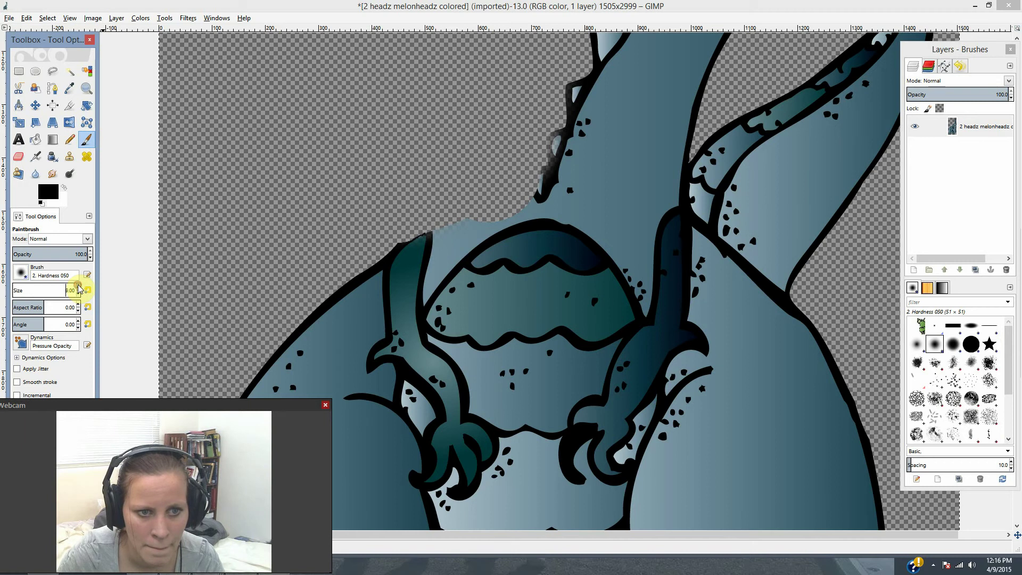
pyautogui.scroll(1, 79, 289)
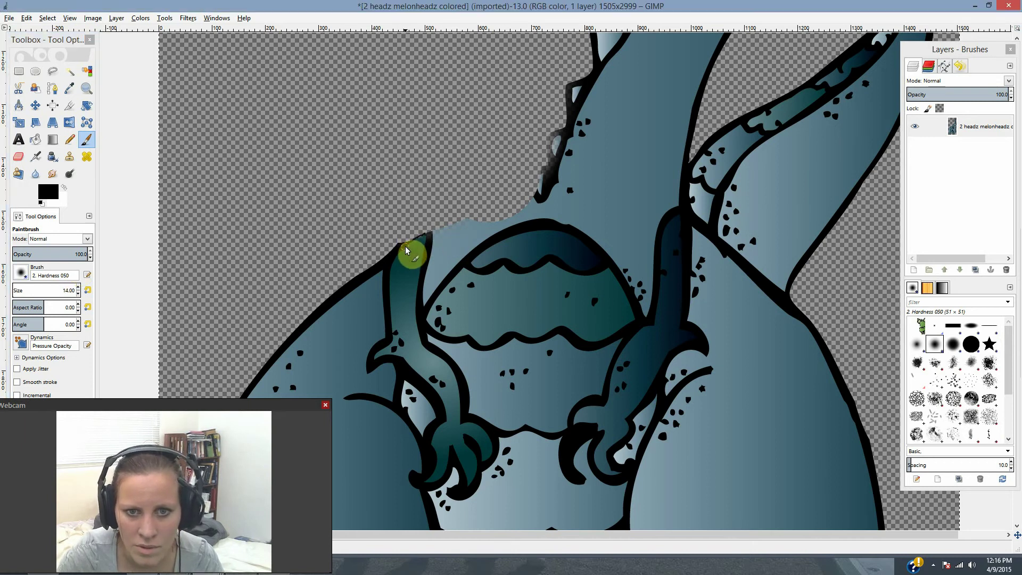
pyautogui.moveTo(422, 240)
pyautogui.mouseDown()
pyautogui.moveTo(539, 200)
pyautogui.moveTo(423, 235)
pyautogui.mouseUp()
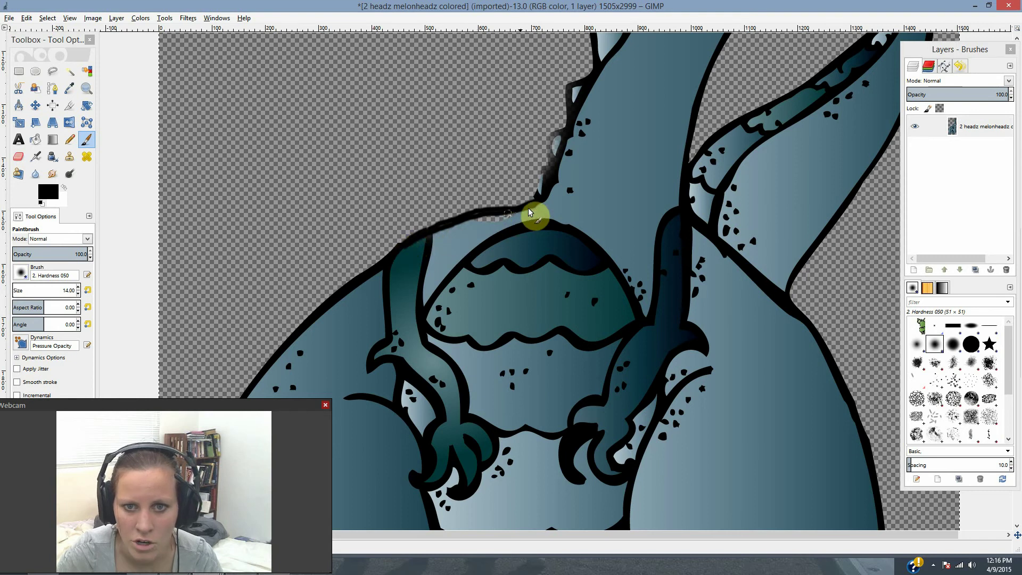
# Step: Add a new transparent layer at the full image size and place it beneath the dragon layer
pyautogui.scroll(4, 559, 219)
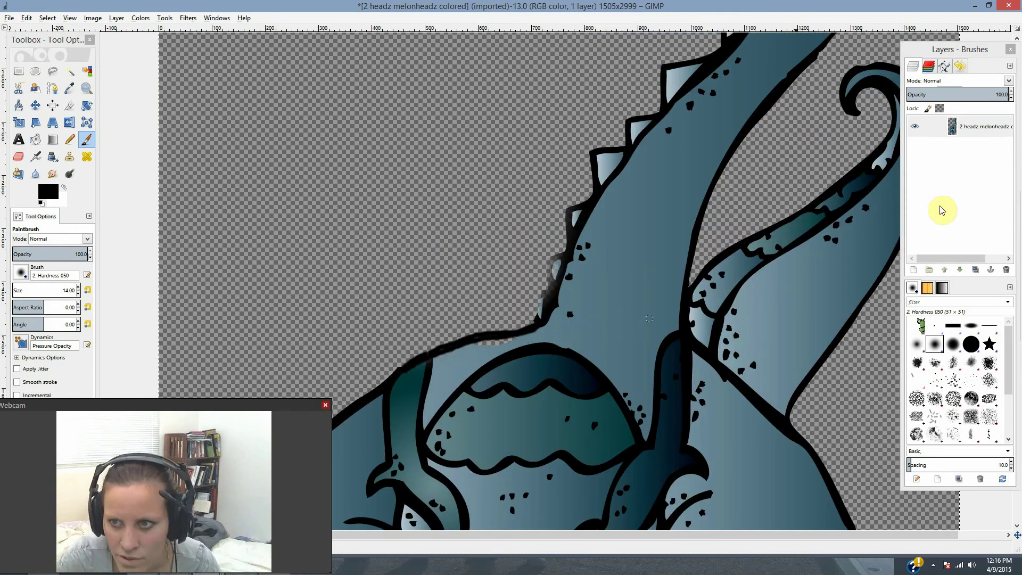
pyautogui.click(915, 270)
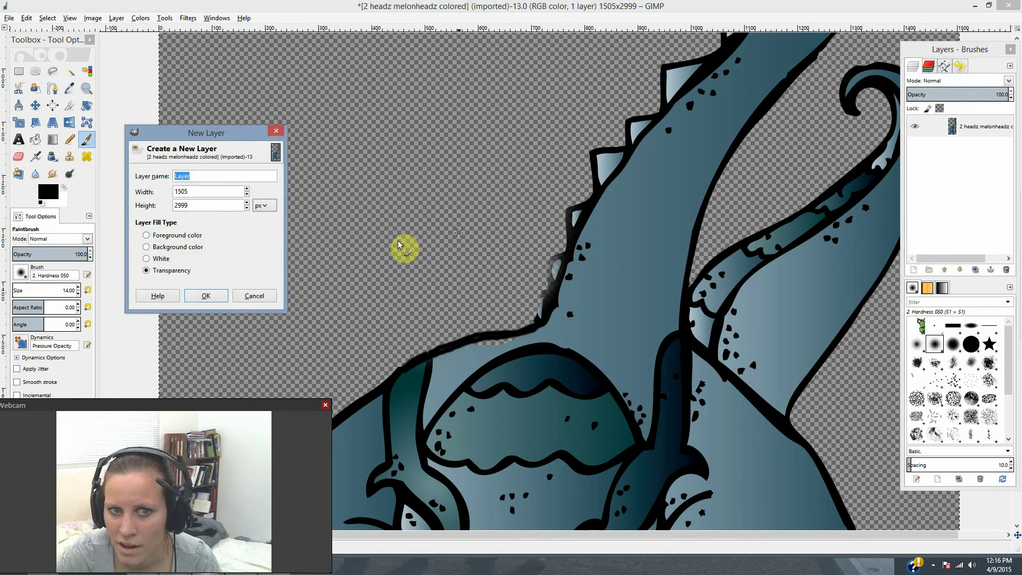
pyautogui.click(206, 296)
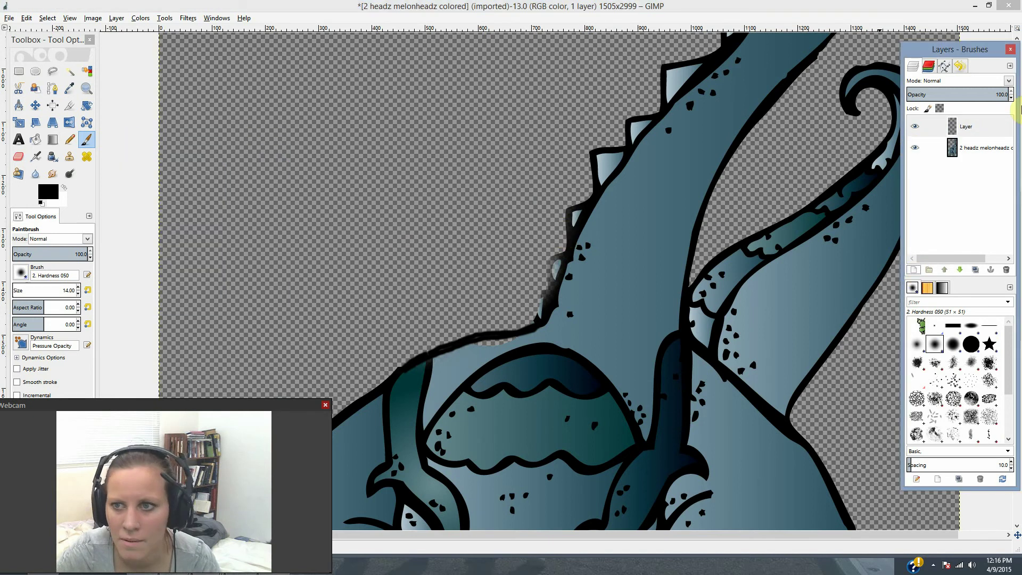
pyautogui.moveTo(993, 154); pyautogui.dragTo(993, 156)
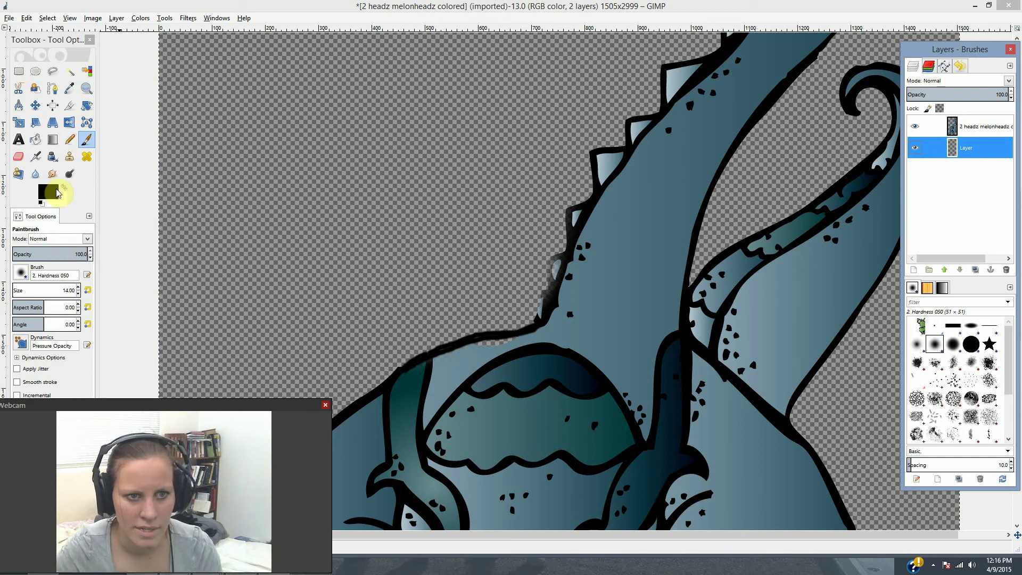
# Step: Set the foreground color to the blue-gray 688796 sampled from the dragon's body just below the shoulder outline
pyautogui.click(53, 193)
pyautogui.click(204, 219)
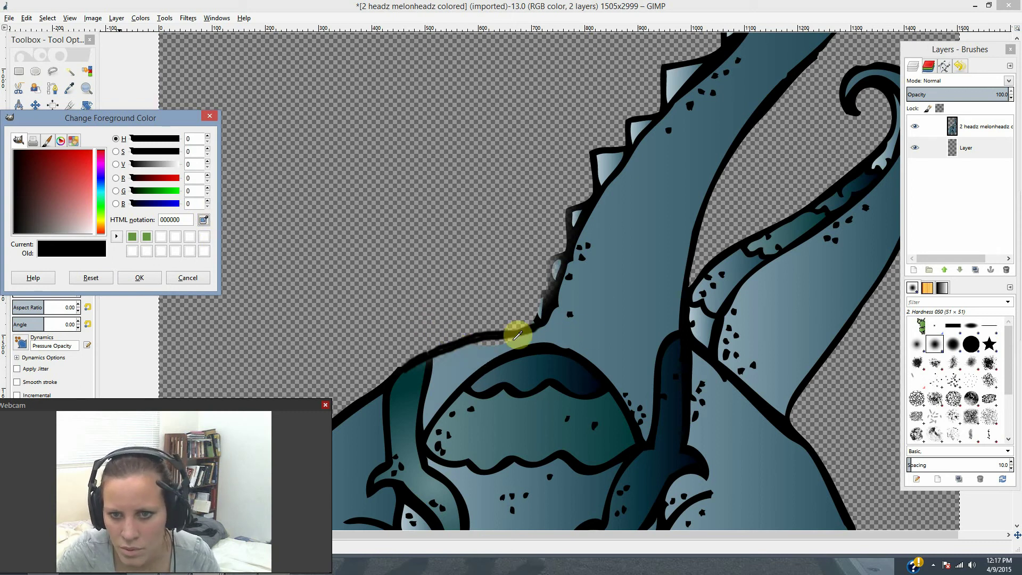
pyautogui.click(487, 354)
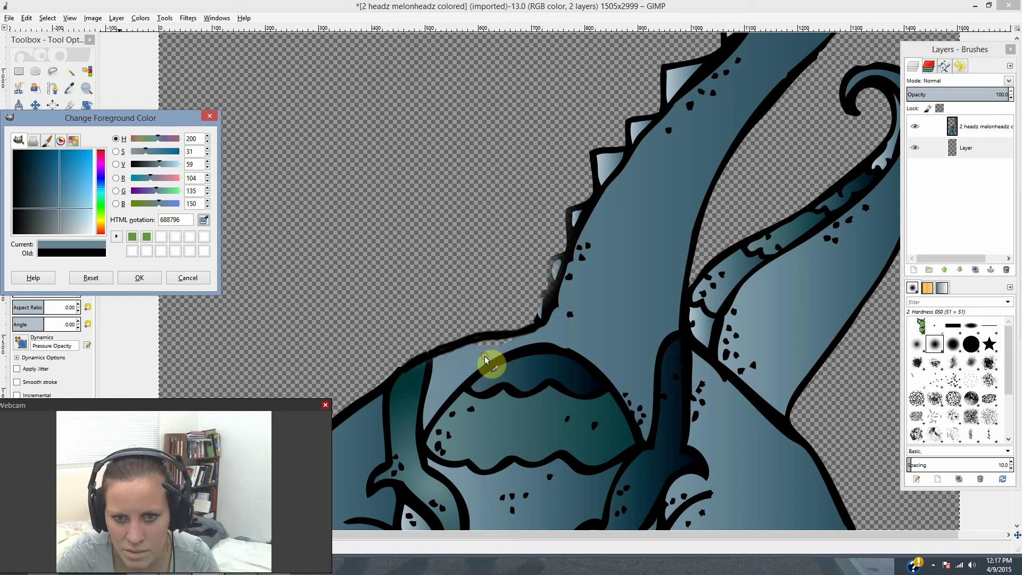
pyautogui.click(137, 278)
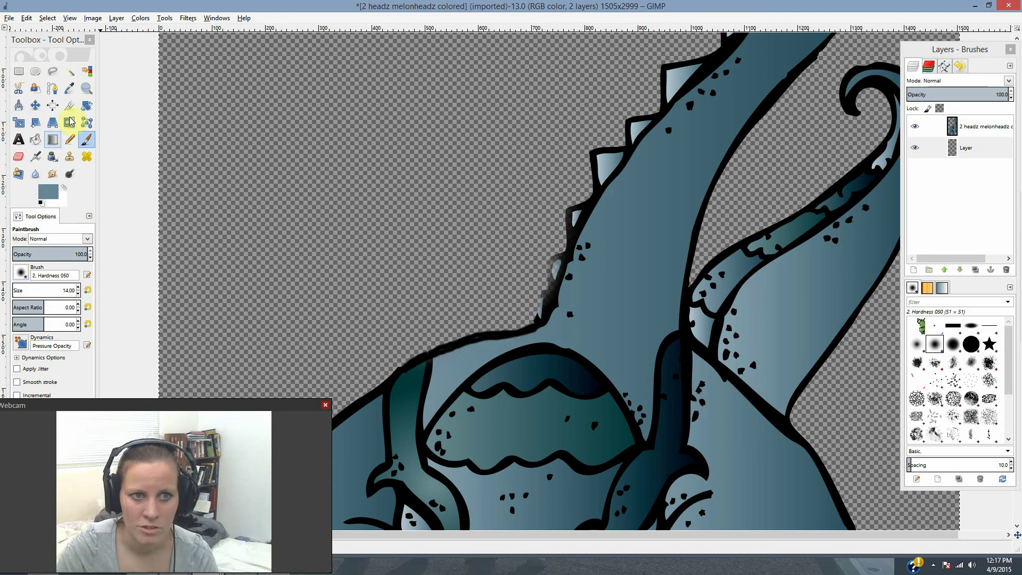
# Step: View the whole one-headed dragon to check the repaired shoulder and neck
pyautogui.click(87, 89)
pyautogui.click(42, 268)
pyautogui.click(354, 309)
pyautogui.click(402, 308)
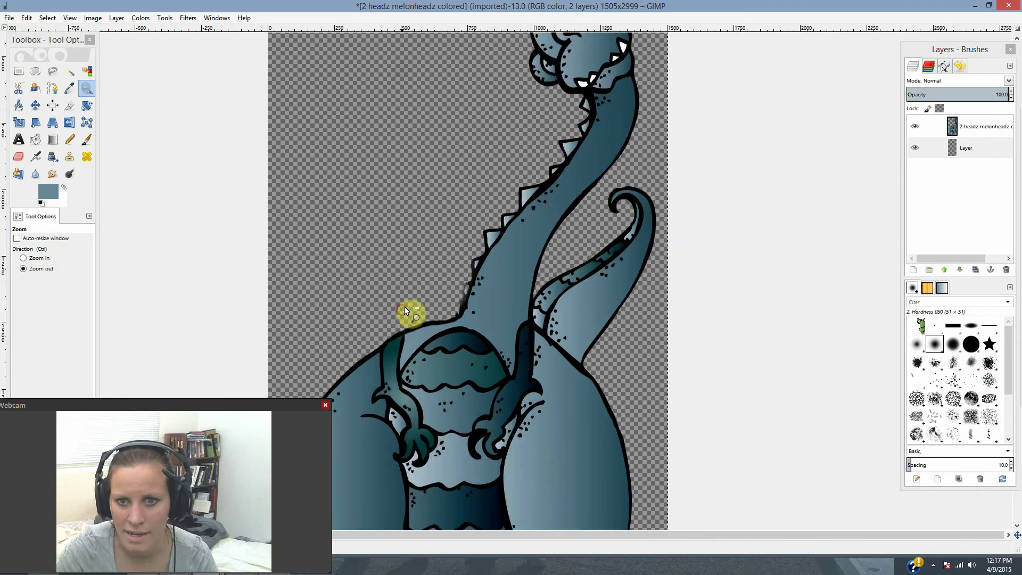
pyautogui.click(404, 307)
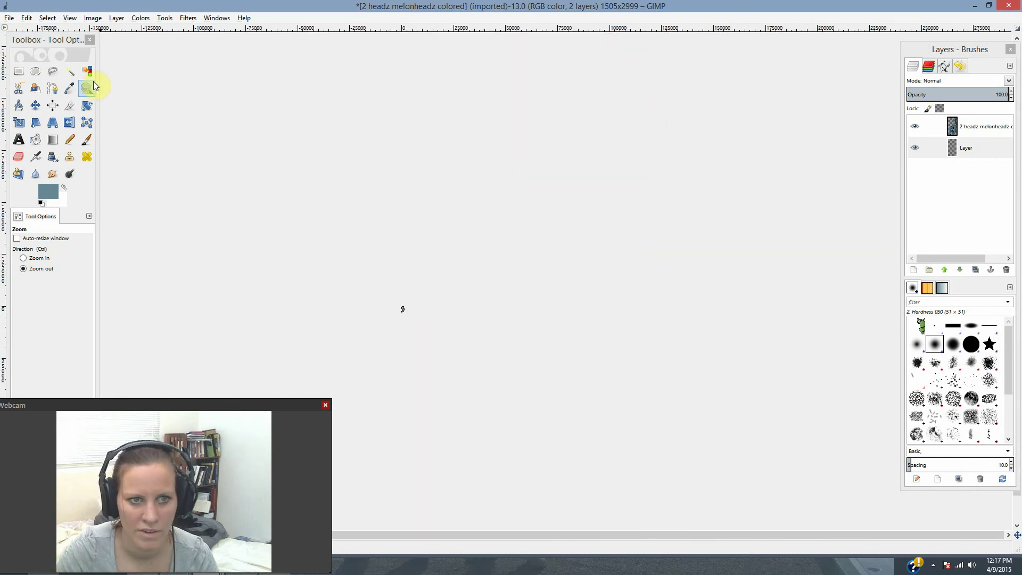
pyautogui.click(37, 259)
pyautogui.click(400, 326)
pyautogui.click(387, 314)
pyautogui.click(386, 313)
pyautogui.click(388, 312)
pyautogui.click(390, 313)
pyautogui.click(392, 312)
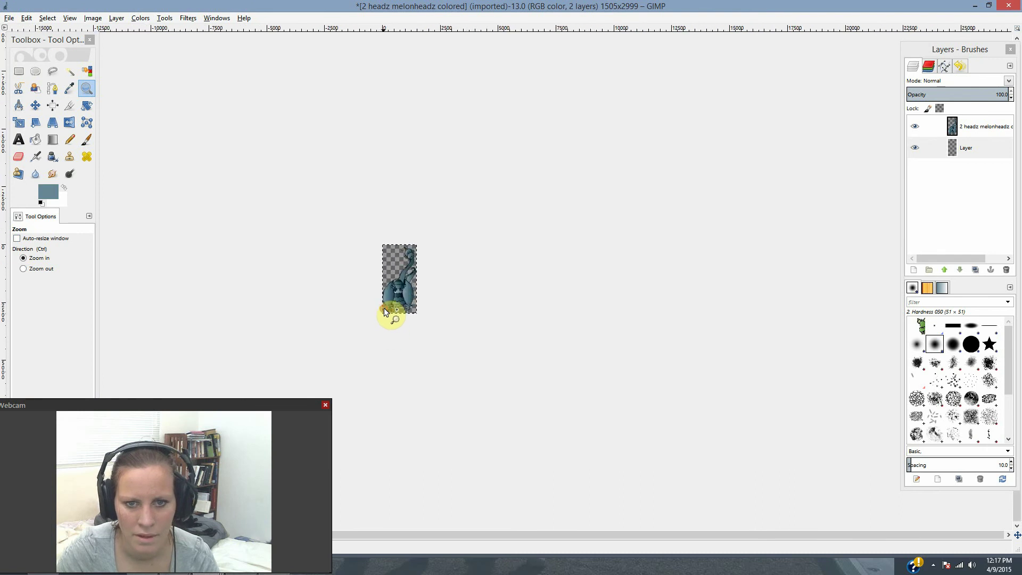
pyautogui.click(397, 308)
pyautogui.click(401, 302)
pyautogui.click(405, 297)
pyautogui.click(405, 297)
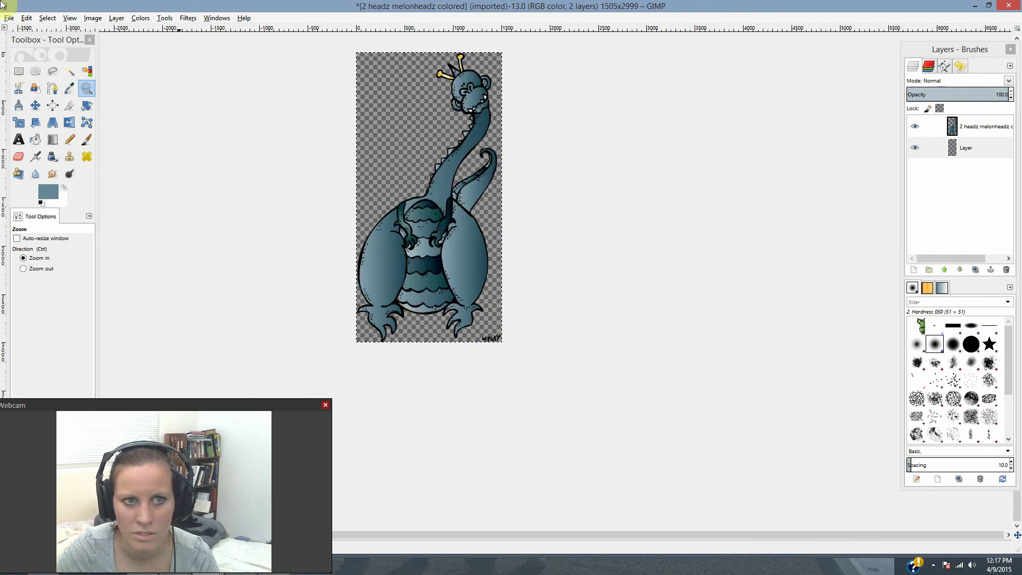
pyautogui.click(11, 20)
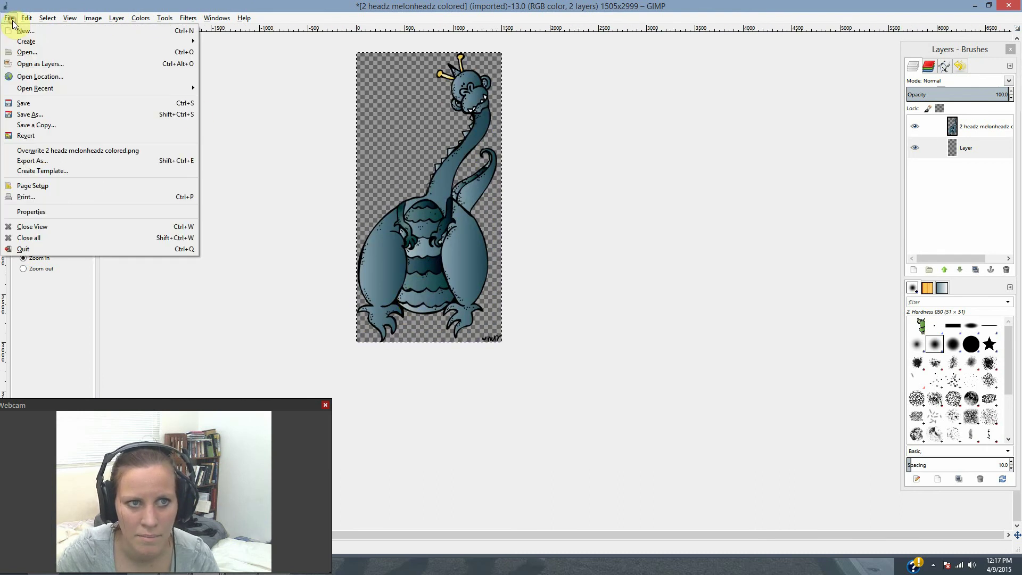
pyautogui.click(47, 113)
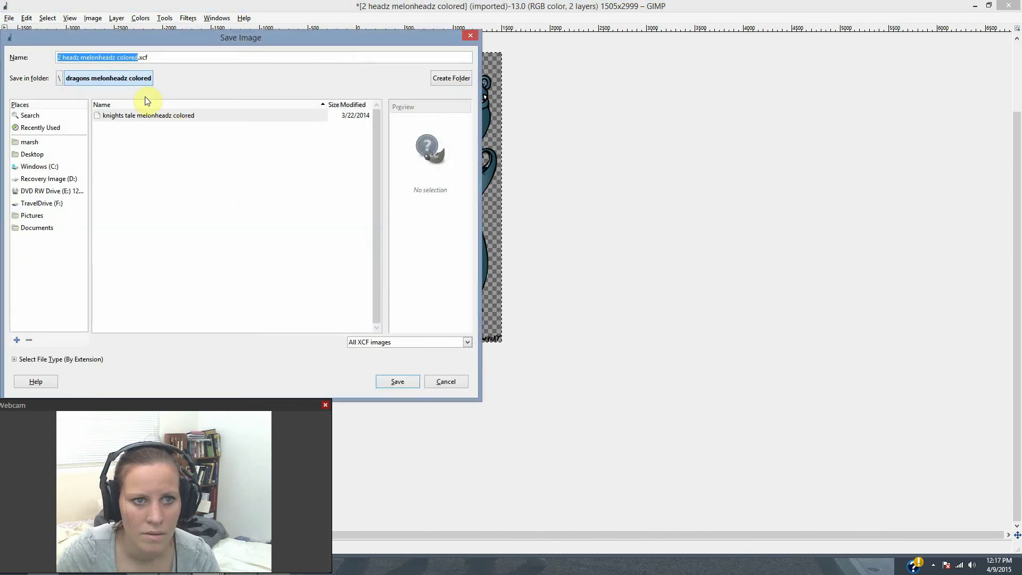
pyautogui.click(437, 381)
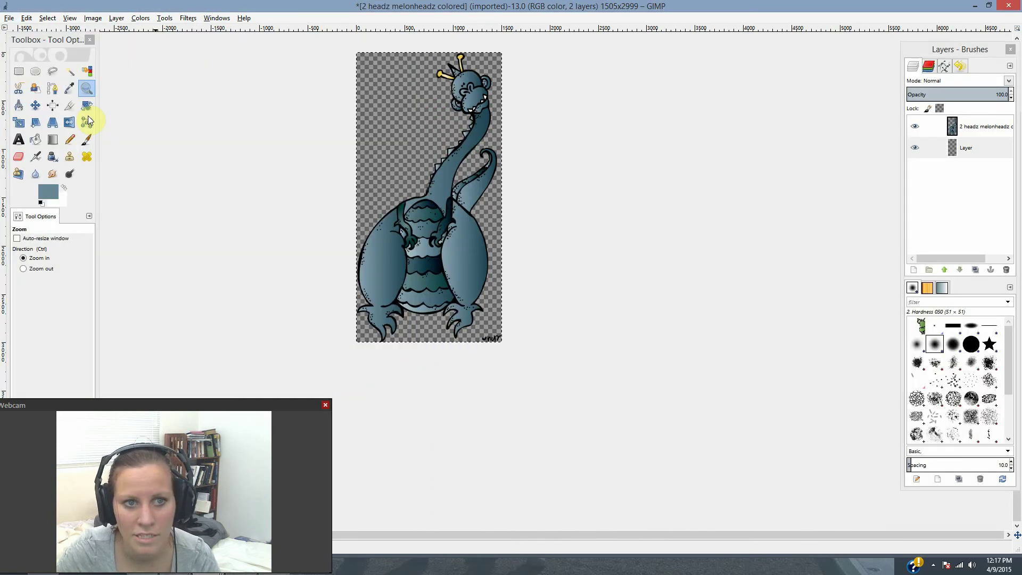
# Step: Export the one-headed dragon as 1head.png in the dragons melonheadz colored folder with the default PNG options
pyautogui.click(10, 20)
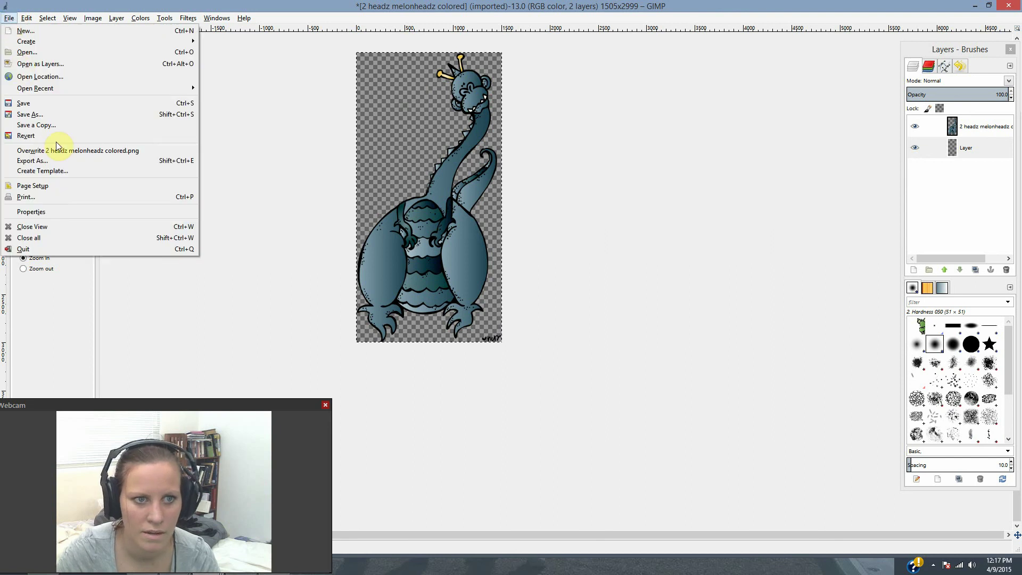
pyautogui.click(52, 157)
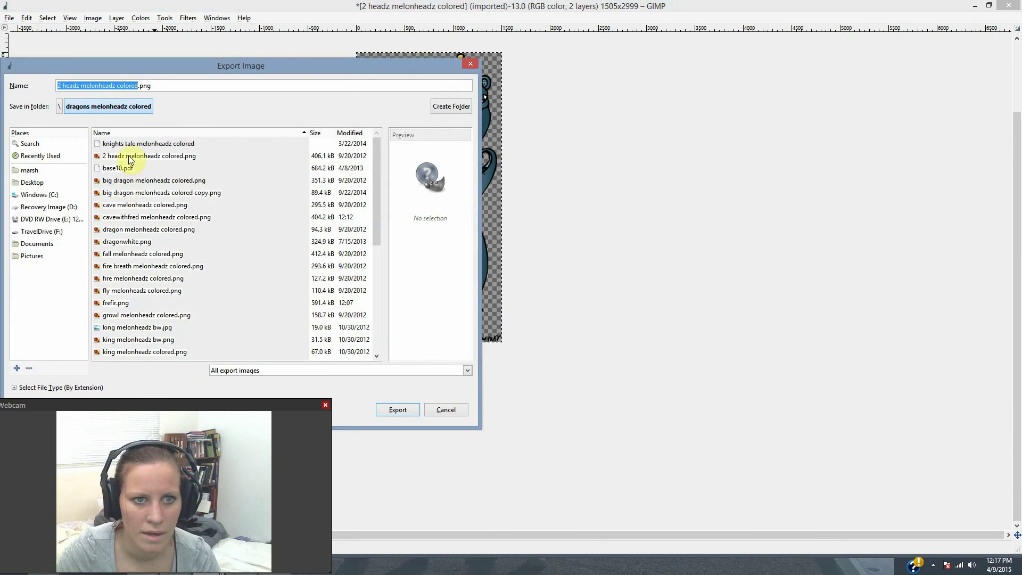
pyautogui.click(138, 86)
pyautogui.moveTo(139, 85); pyautogui.dragTo(43, 78)
pyautogui.write('1')
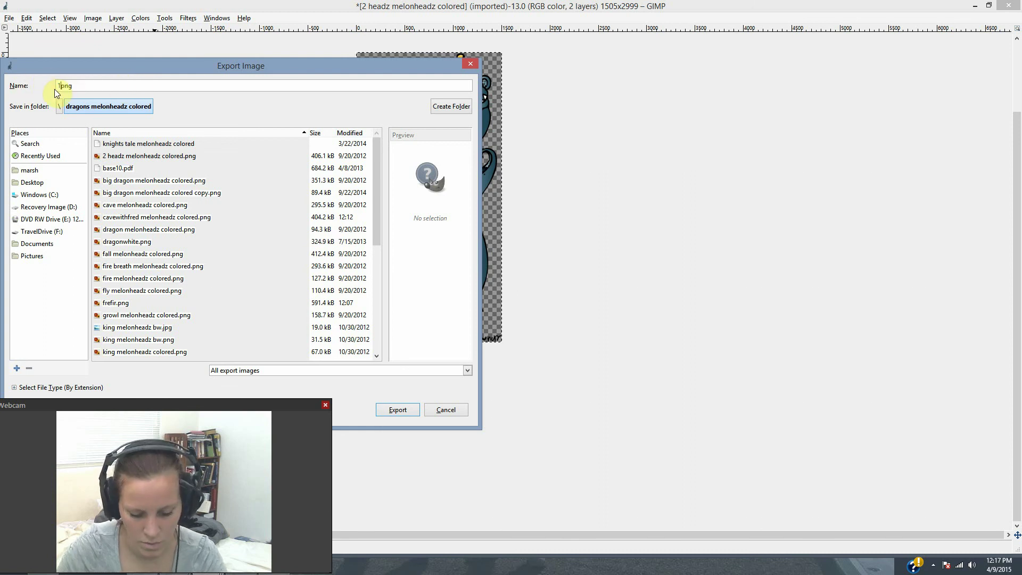
pyautogui.write('head.')
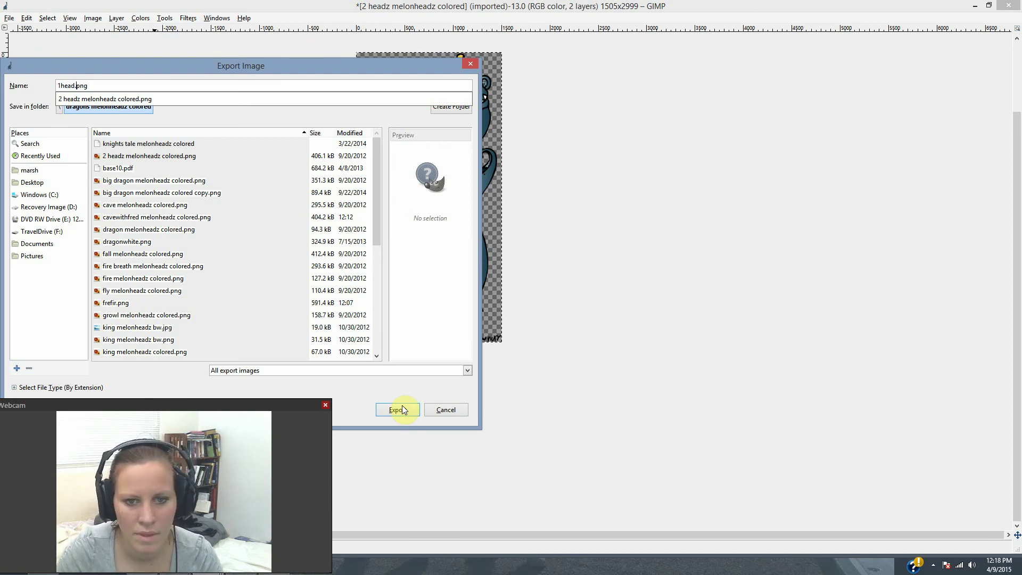
pyautogui.click(402, 406)
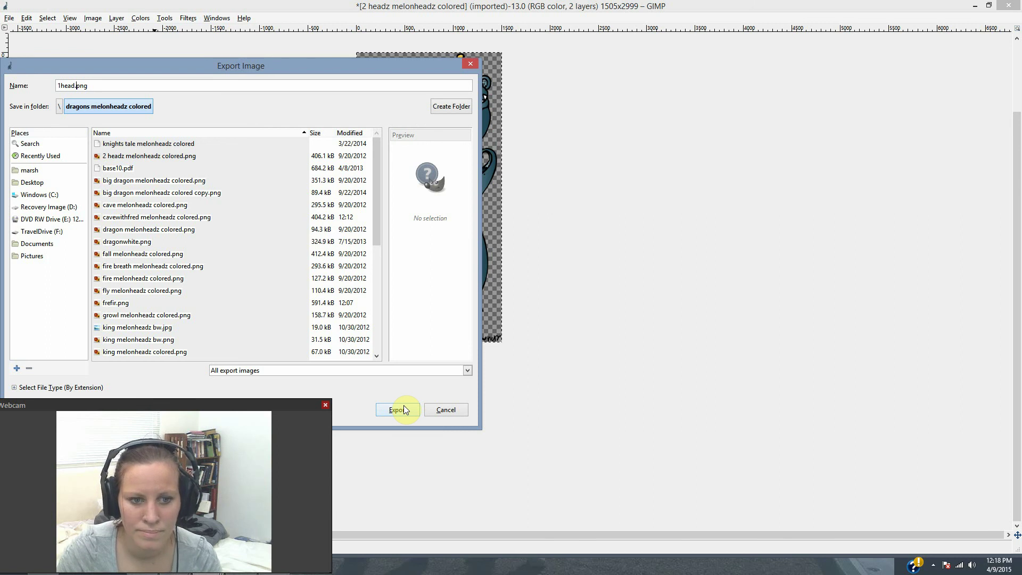
pyautogui.click(404, 409)
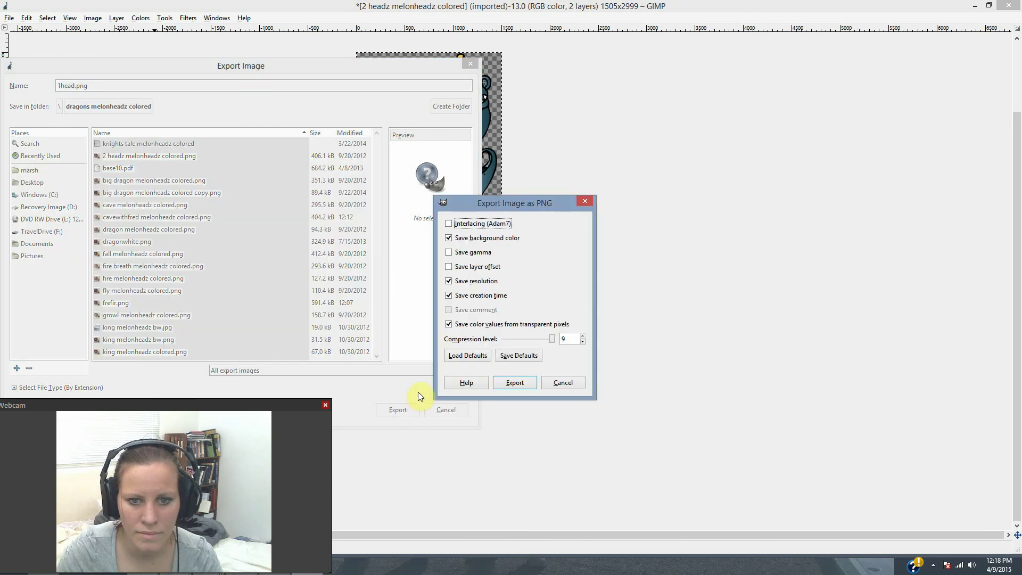
pyautogui.click(502, 387)
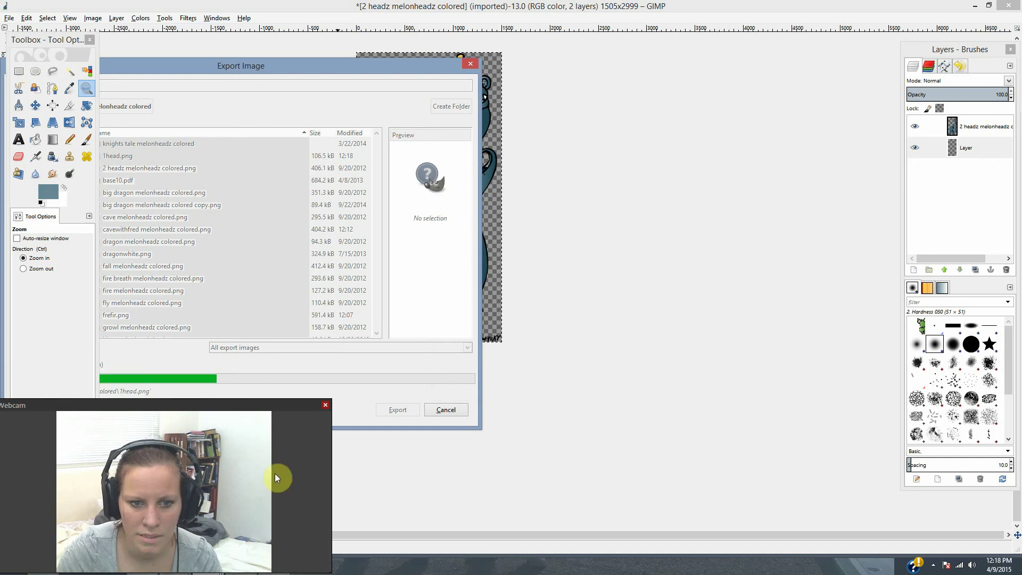
# Step: Switch to the DragonTot.odg worksheet in LibreOffice Draw
pyautogui.moveTo(224, 405); pyautogui.dragTo(229, 390)
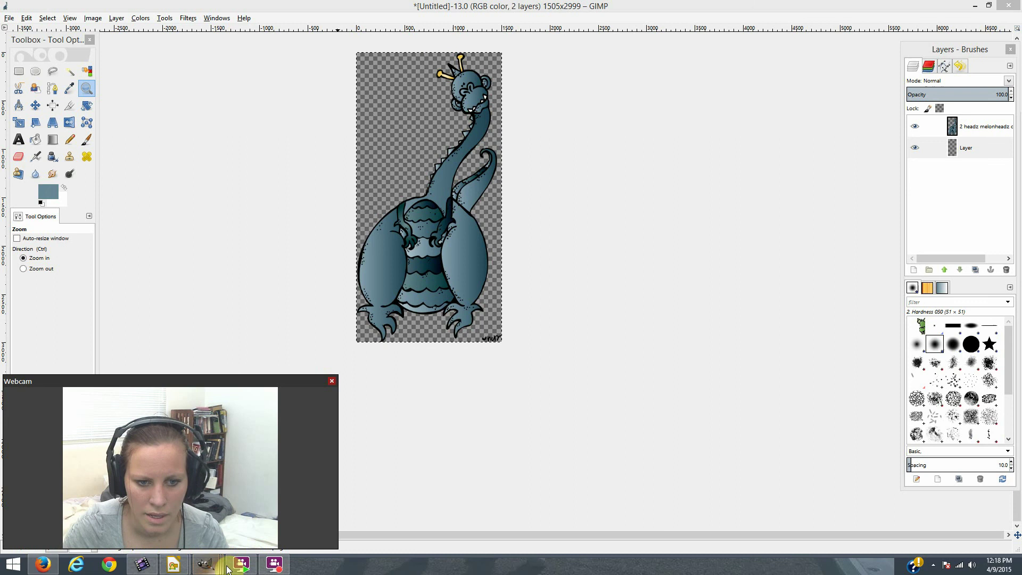
pyautogui.moveTo(196, 562)
pyautogui.click(232, 525)
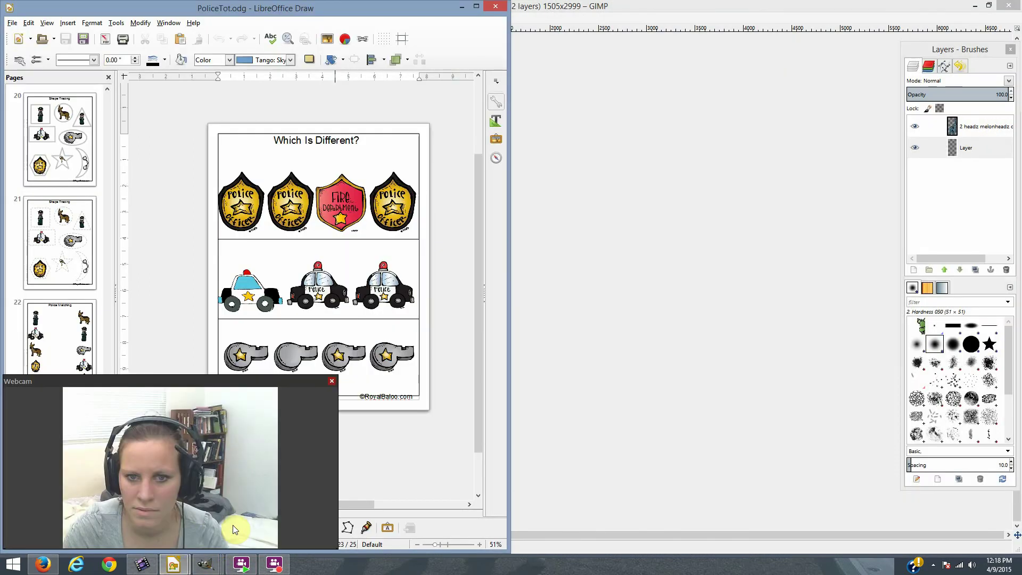
pyautogui.moveTo(173, 563)
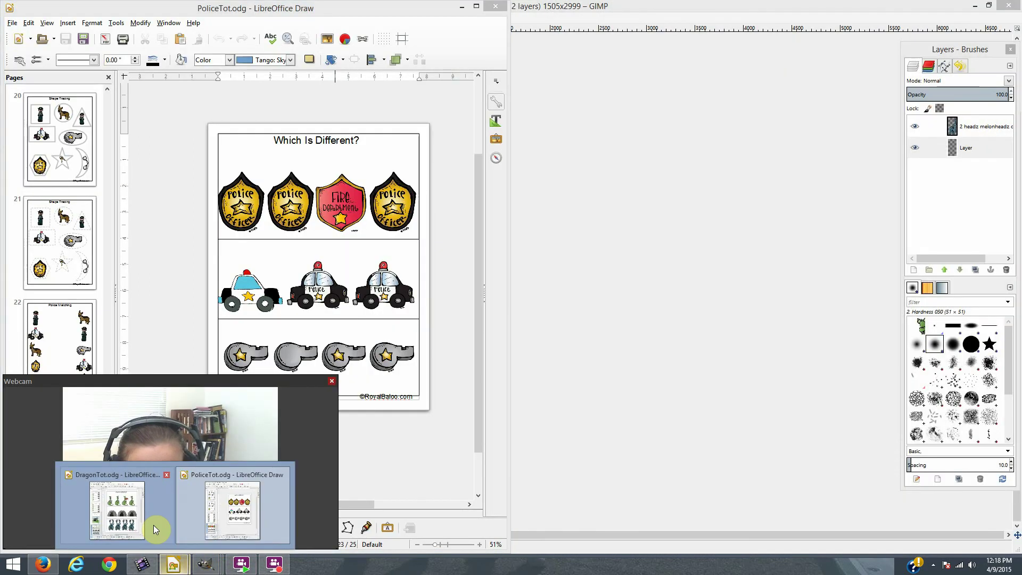
pyautogui.click(159, 528)
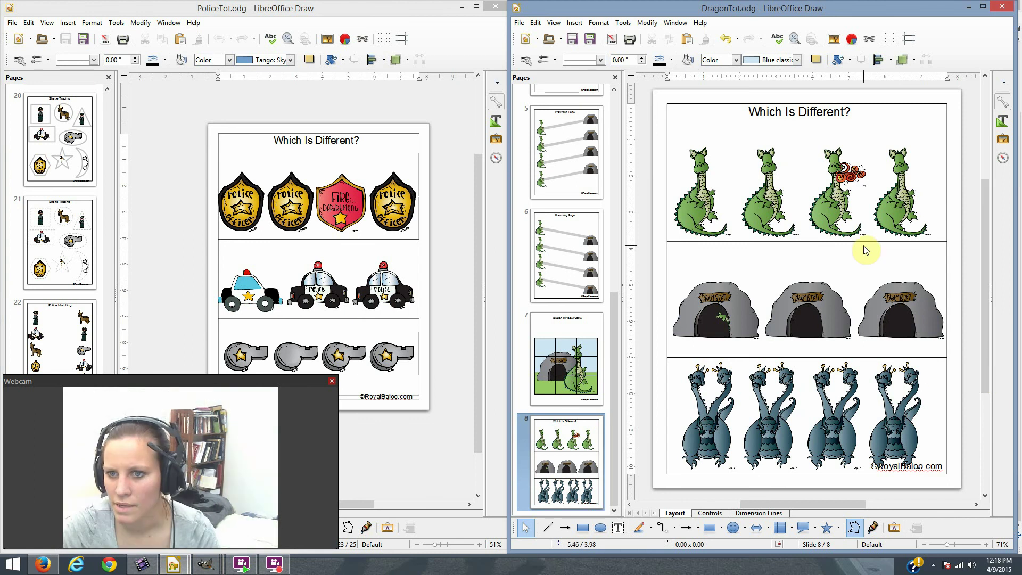
# Step: Replace the second two-headed dragon in the third row with the 1head image
pyautogui.click(765, 435)
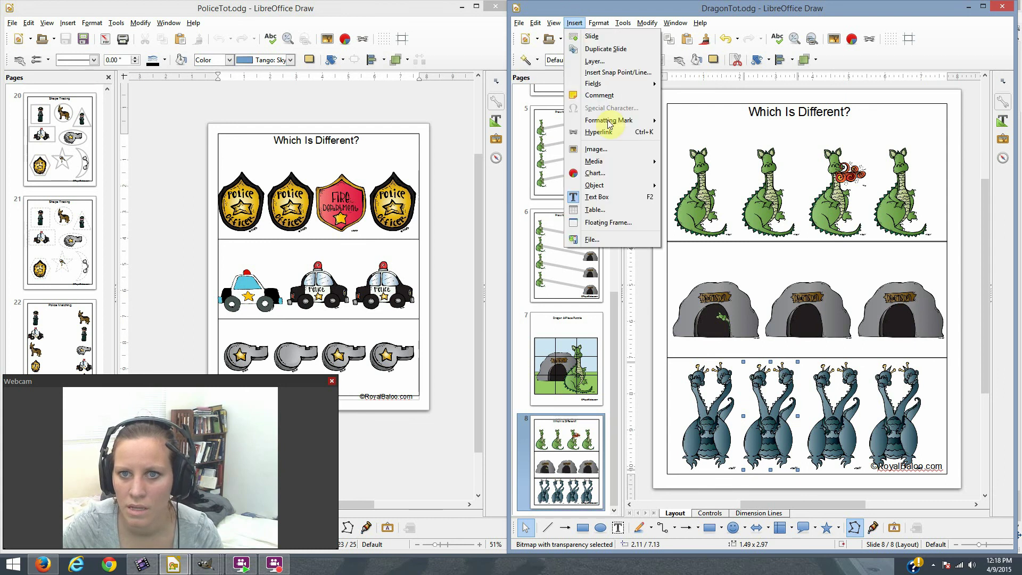
pyautogui.click(611, 149)
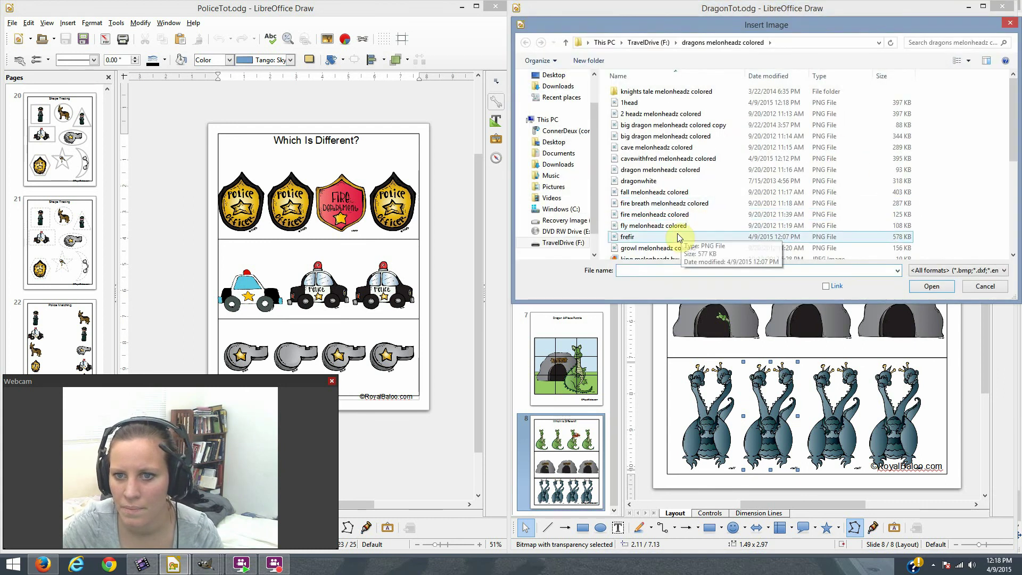
pyautogui.doubleClick(662, 107)
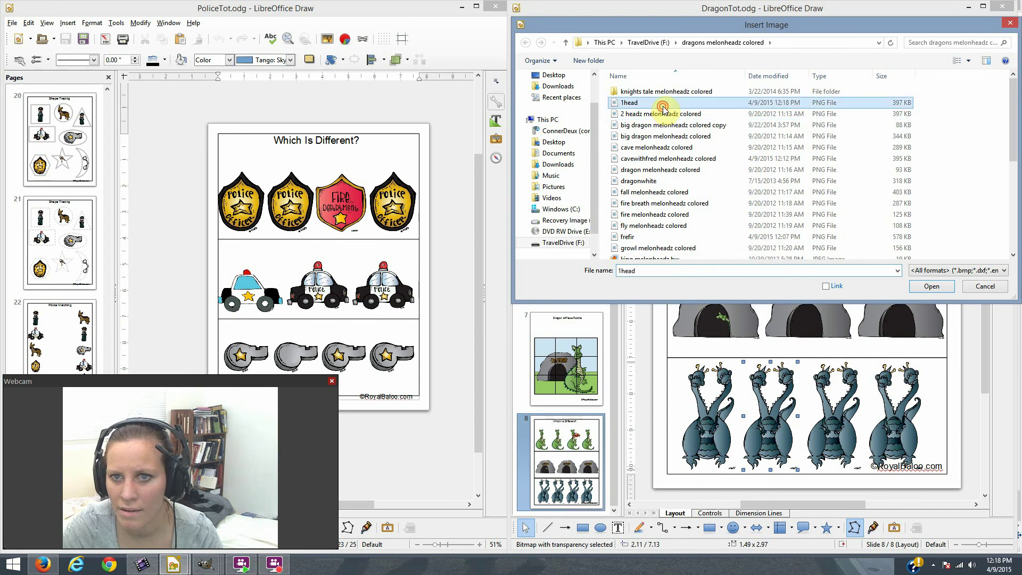
pyautogui.click(810, 490)
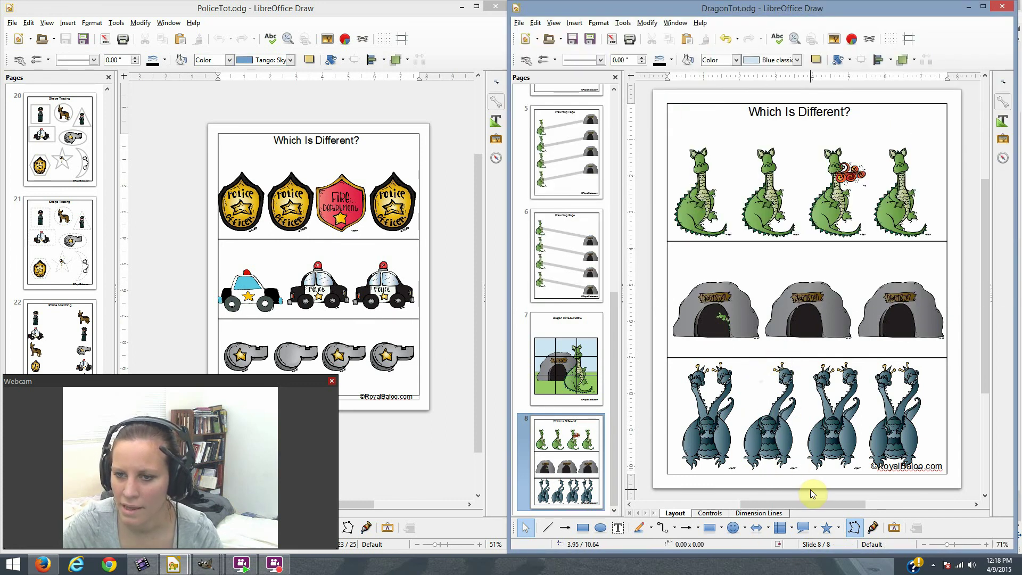